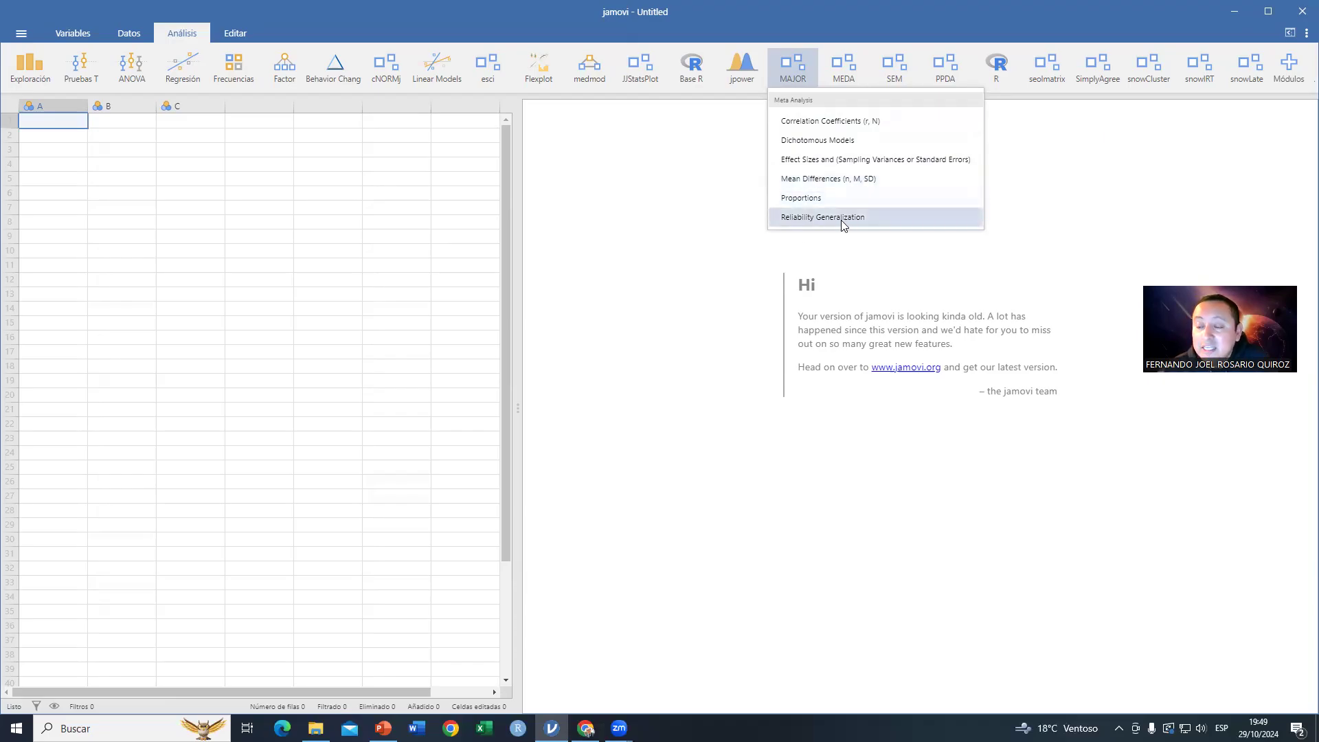
Step: Switch to PowerPoint and review the meta-analysis objectives slide and the Correlation Coefficients instructions slide
{"action": "left_click", "coordinate": [384, 728]}
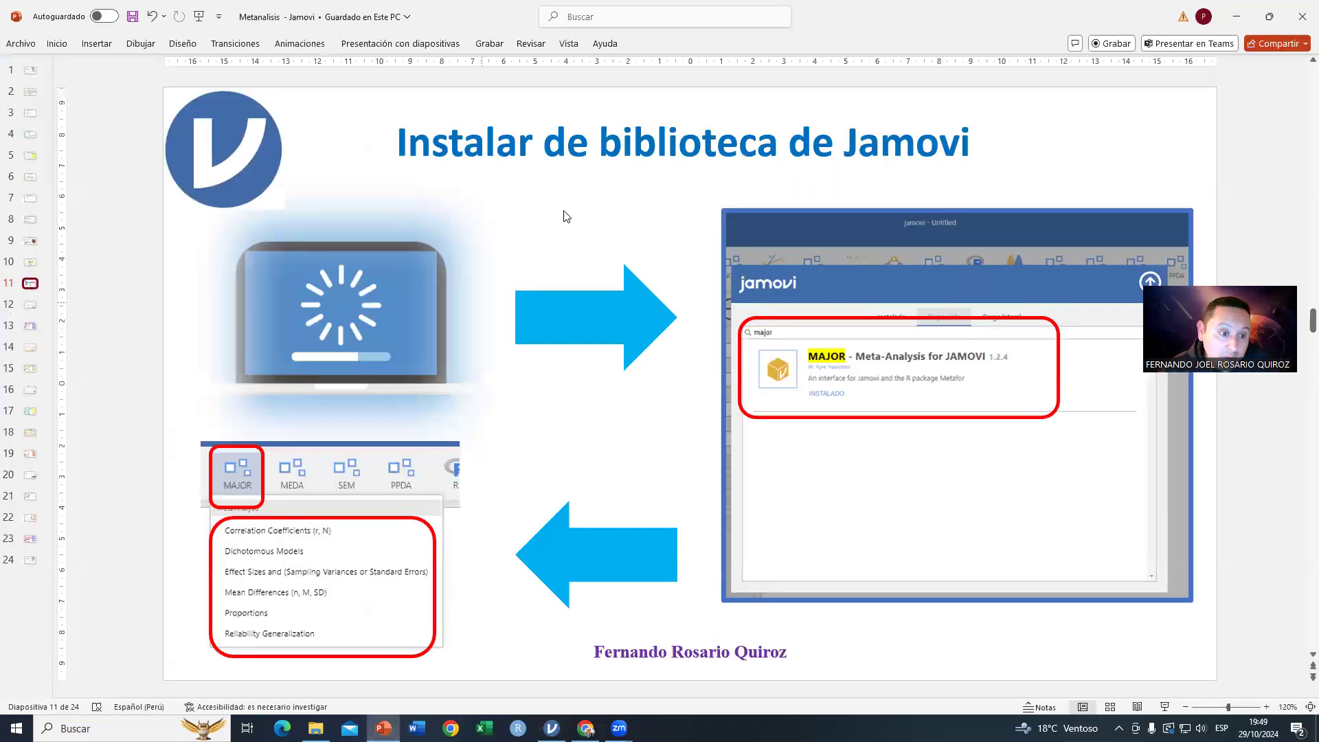
{"action": "left_click", "coordinate": [30, 305]}
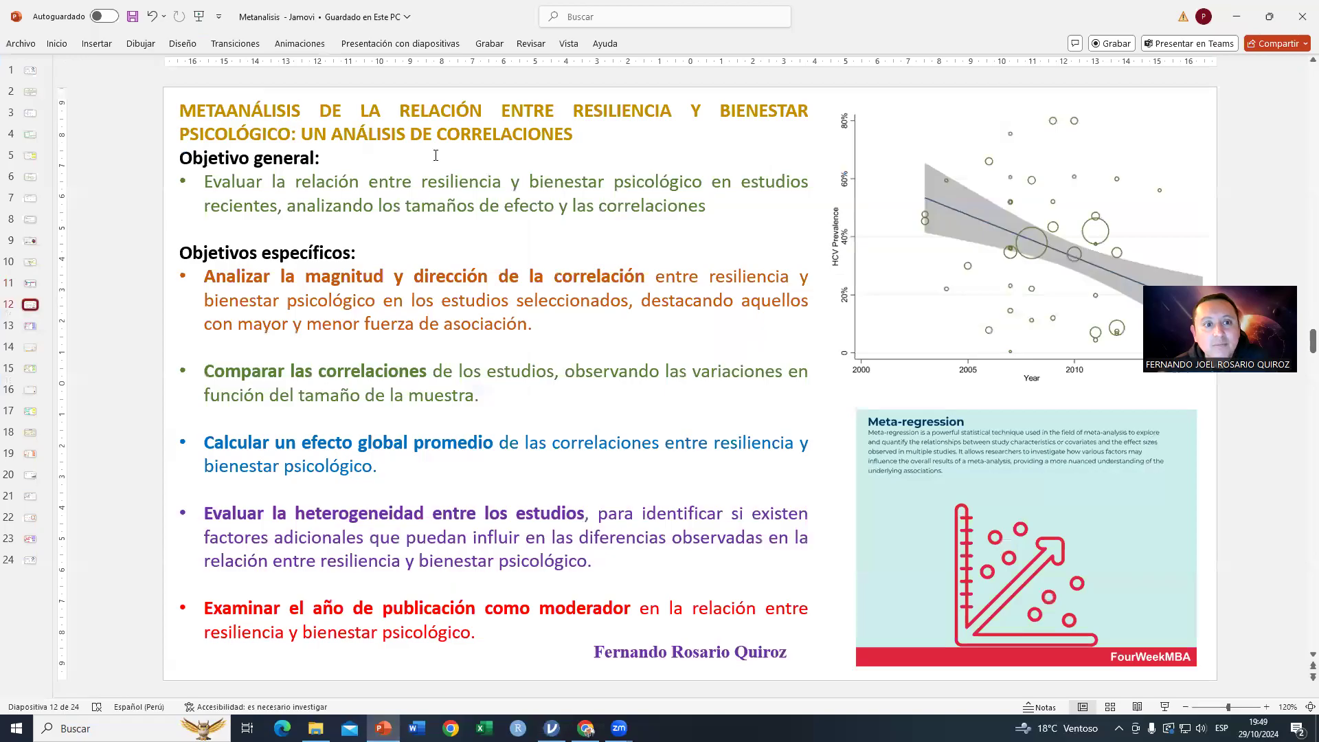
{"action": "left_click_drag", "start_coordinate": [402, 111], "coordinate": [489, 110]}
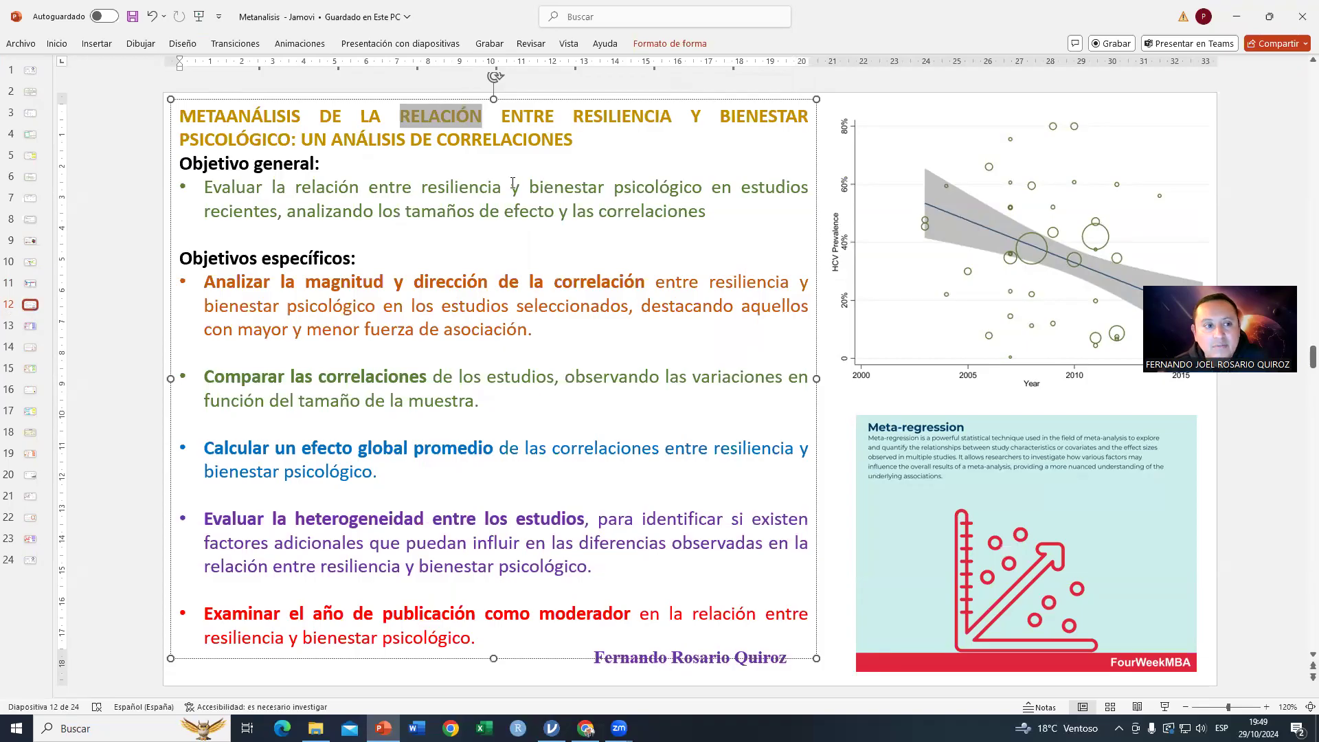
{"action": "left_click_drag", "start_coordinate": [216, 188], "coordinate": [737, 209]}
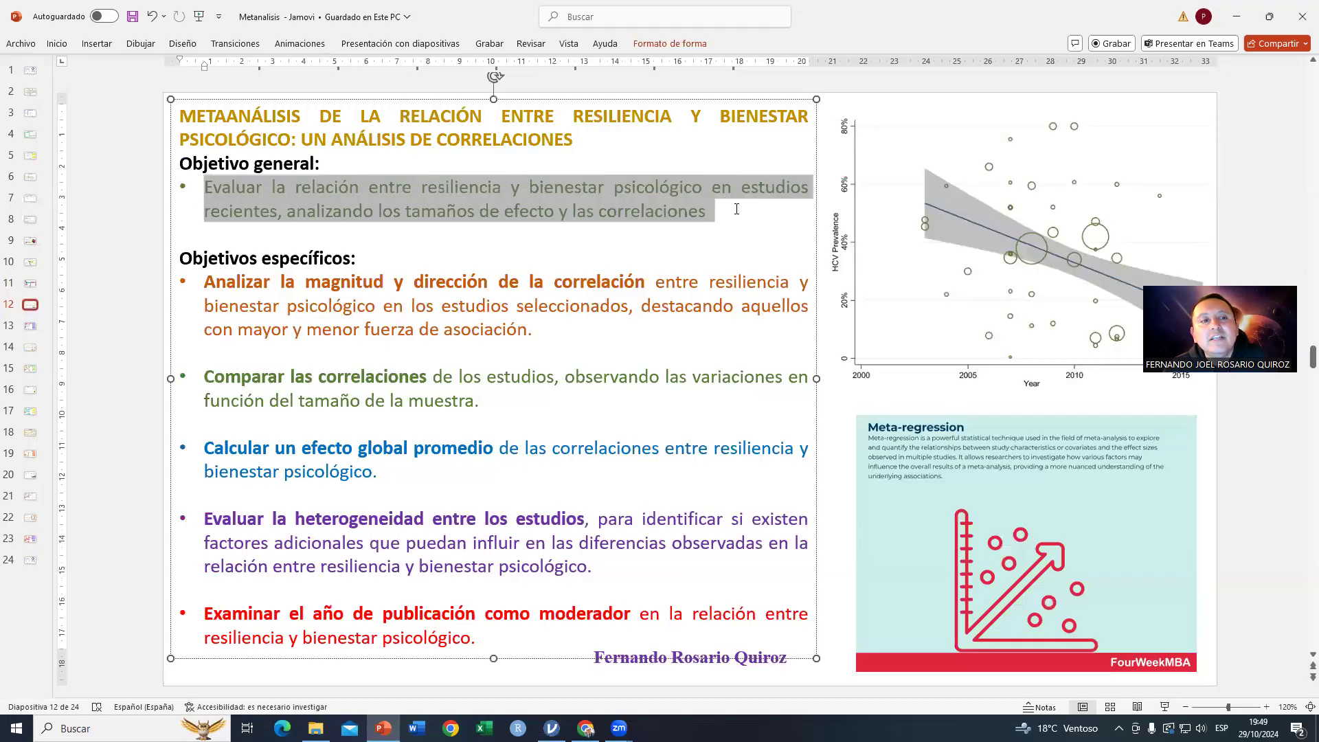
{"action": "left_click", "coordinate": [487, 223]}
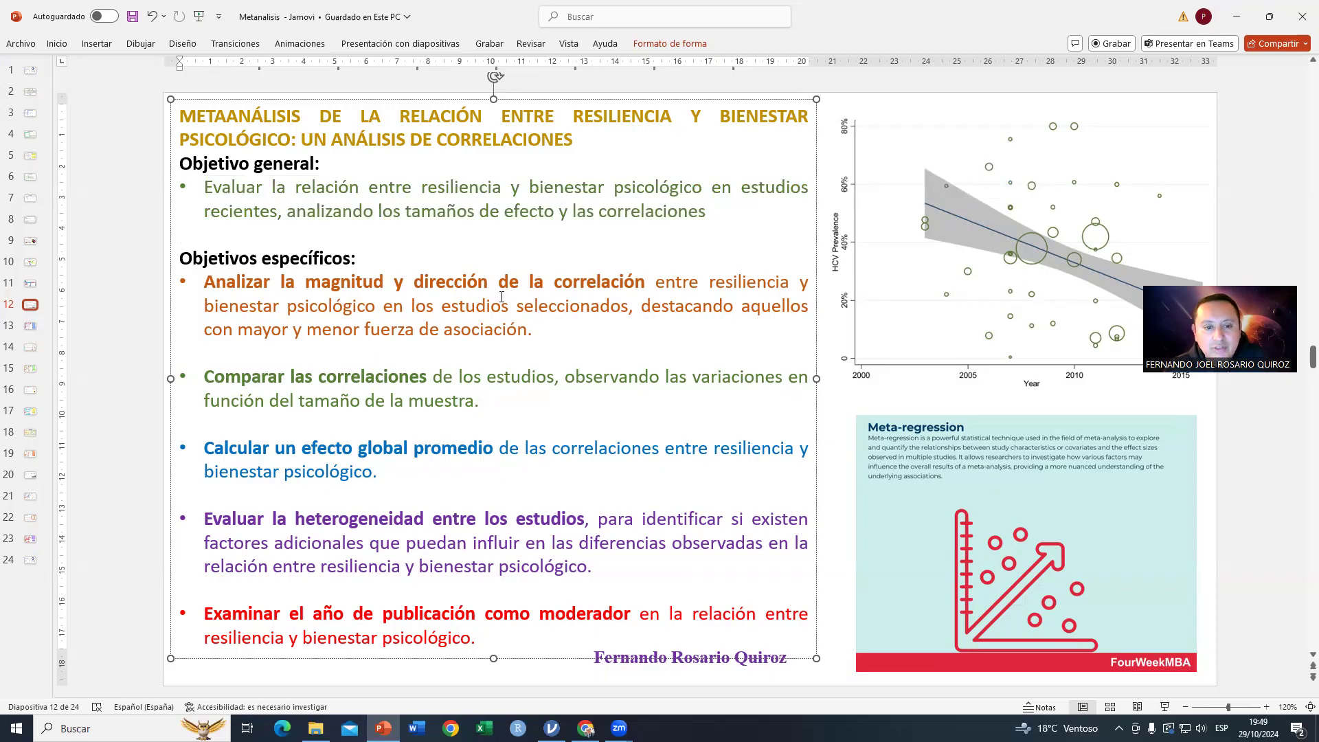
{"action": "left_click", "coordinate": [34, 327]}
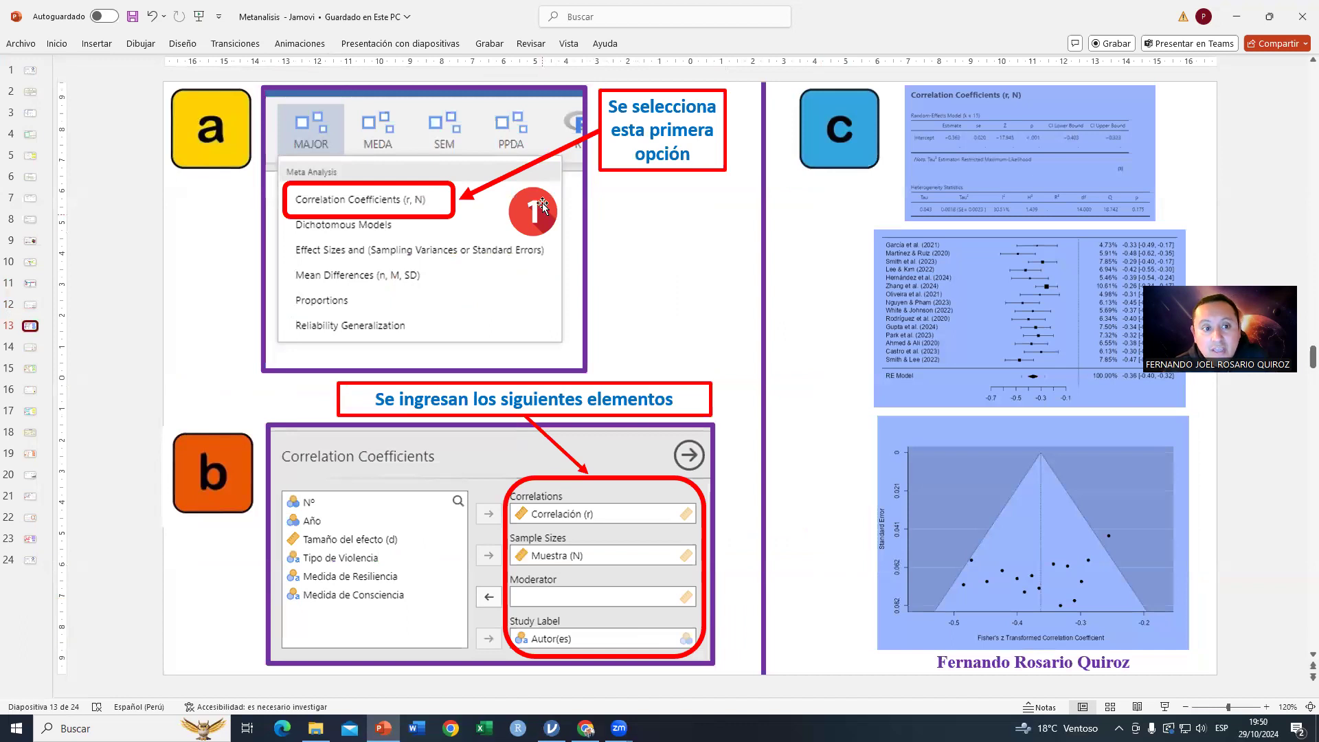
Step: Switch to jamovi and open the data file 1 DATA PARA CORRELACIONES.xlsx
{"action": "left_click", "coordinate": [551, 729]}
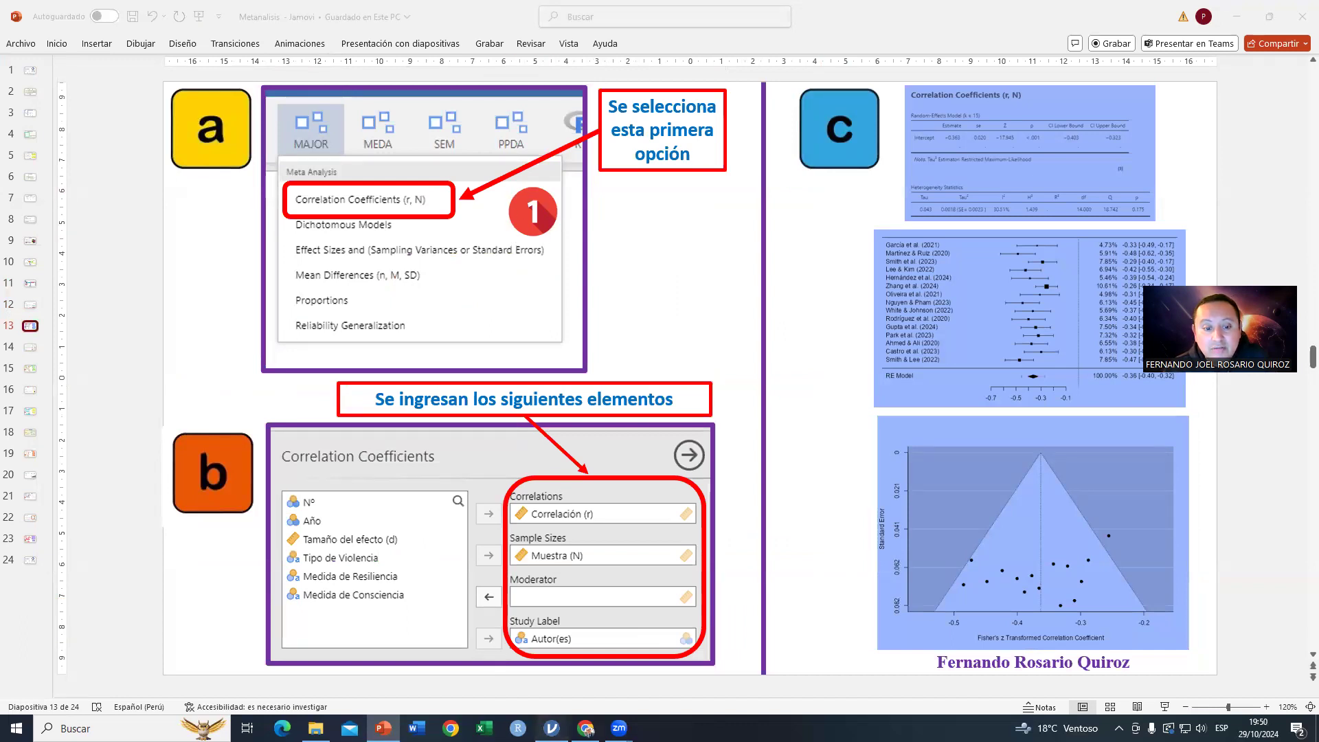
{"action": "left_click", "coordinate": [16, 37]}
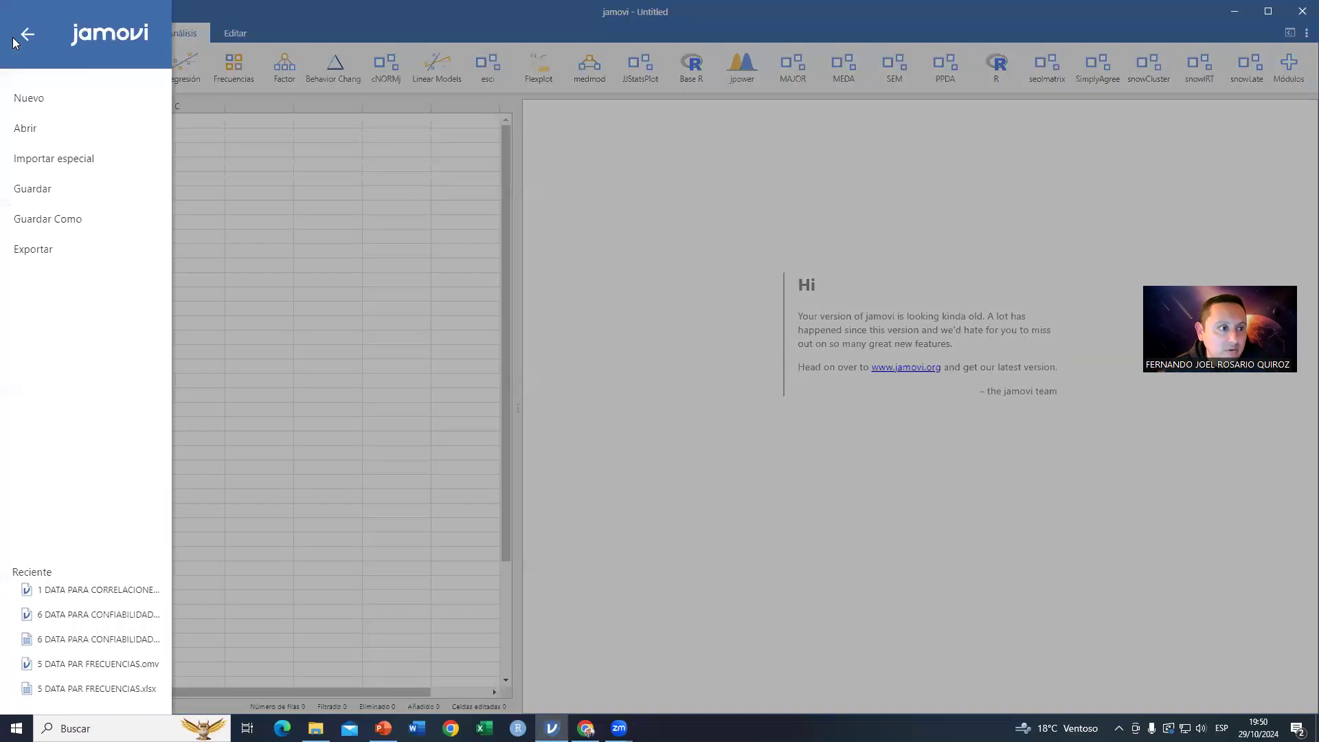
{"action": "left_click", "coordinate": [27, 129]}
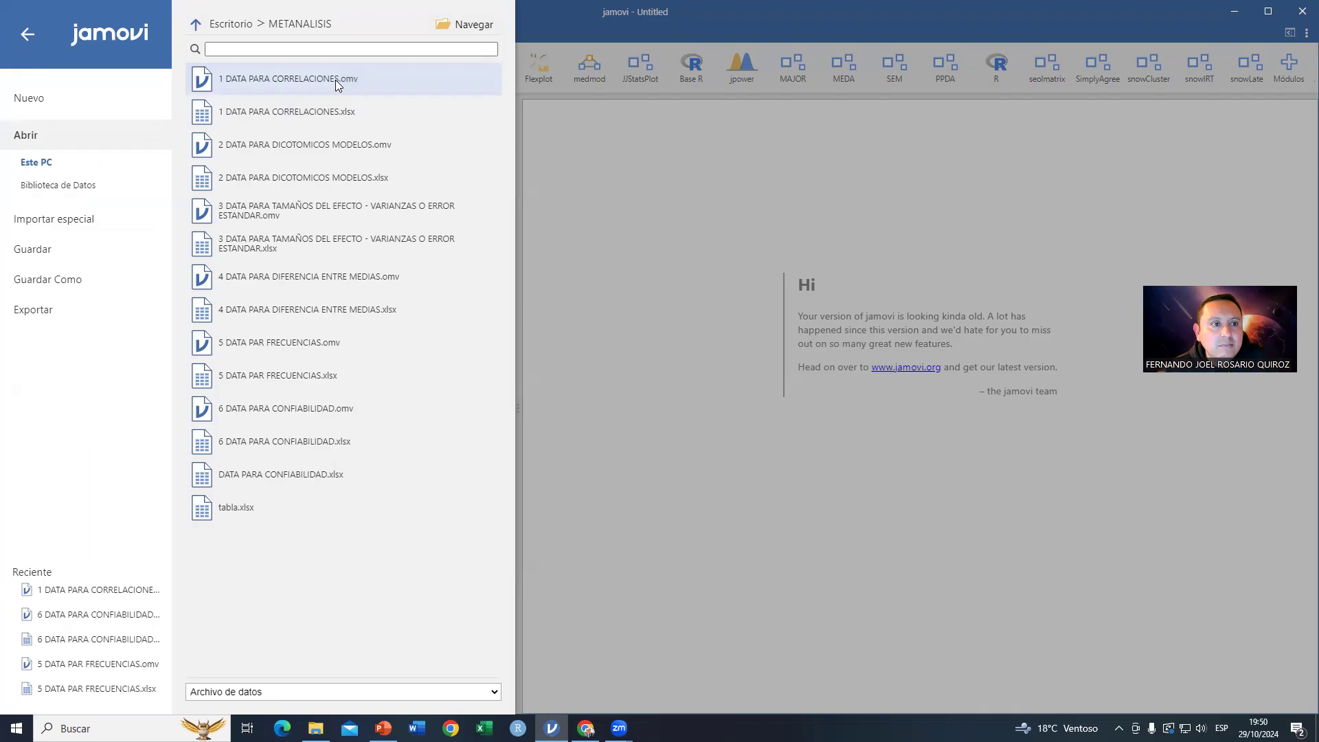
{"action": "left_click", "coordinate": [293, 113]}
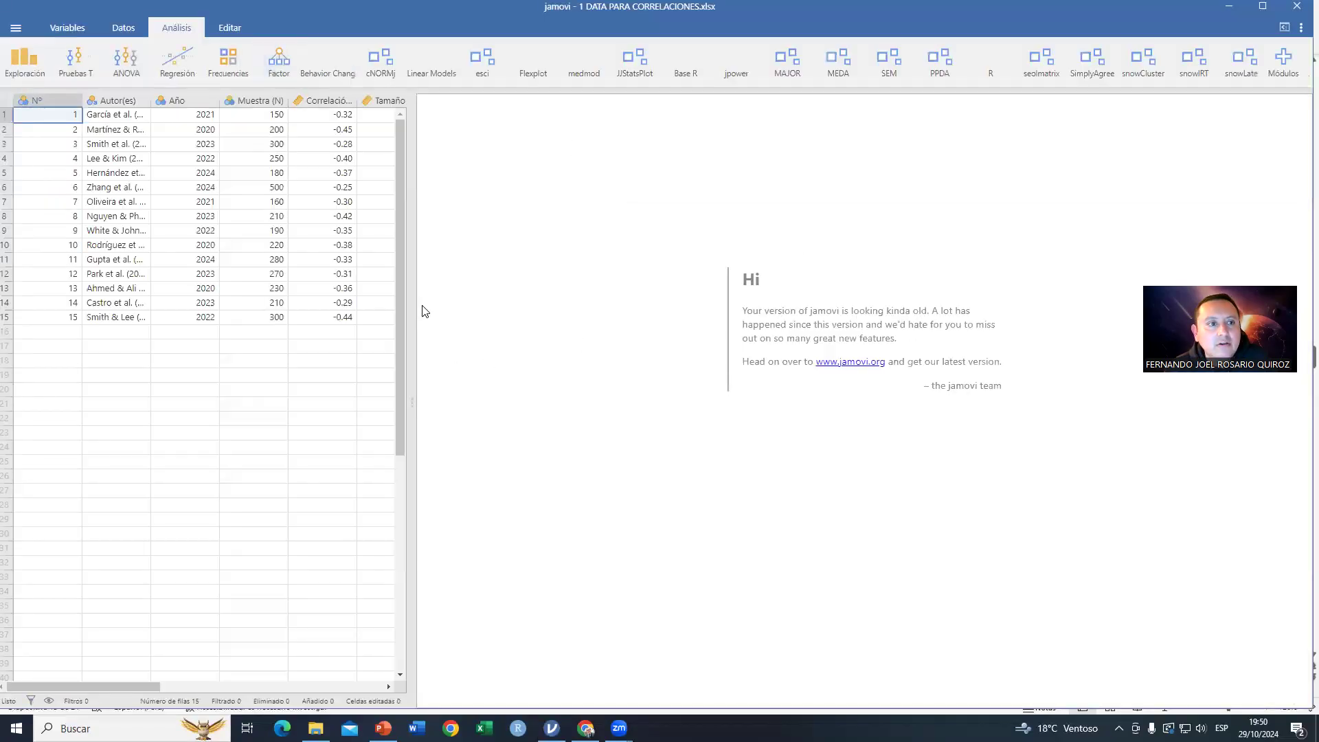
Step: Start a MAJOR Correlation Coefficients (r, N) analysis and assign Correlación (r) as the correlations variable
{"action": "left_click", "coordinate": [797, 70]}
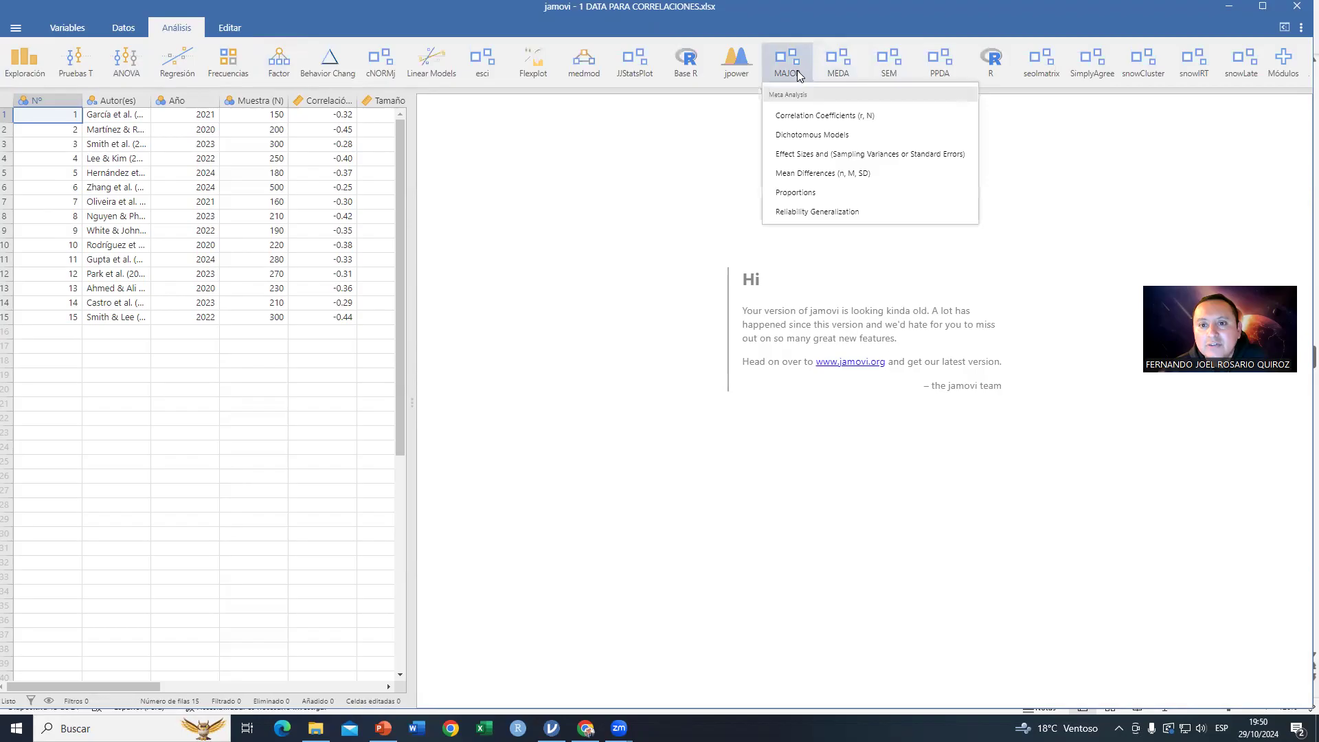
{"action": "left_click", "coordinate": [796, 118]}
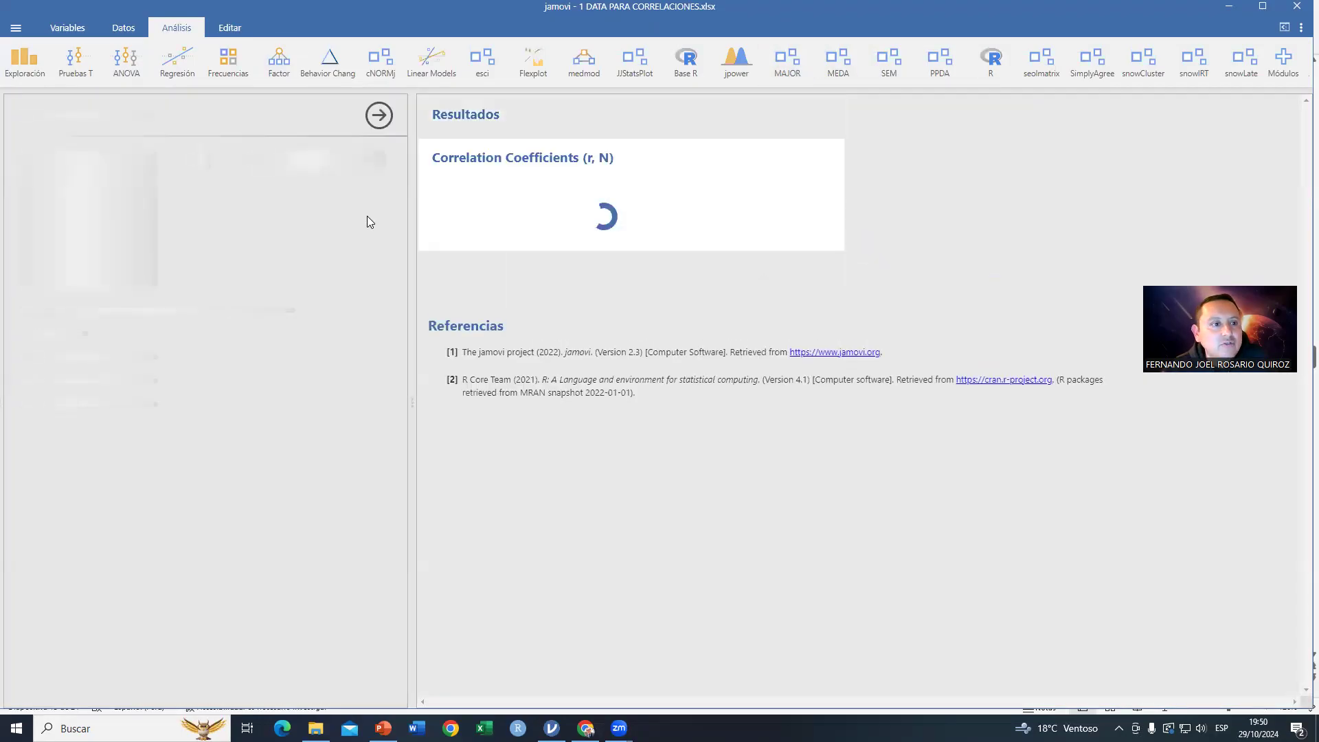
{"action": "left_click", "coordinate": [76, 226]}
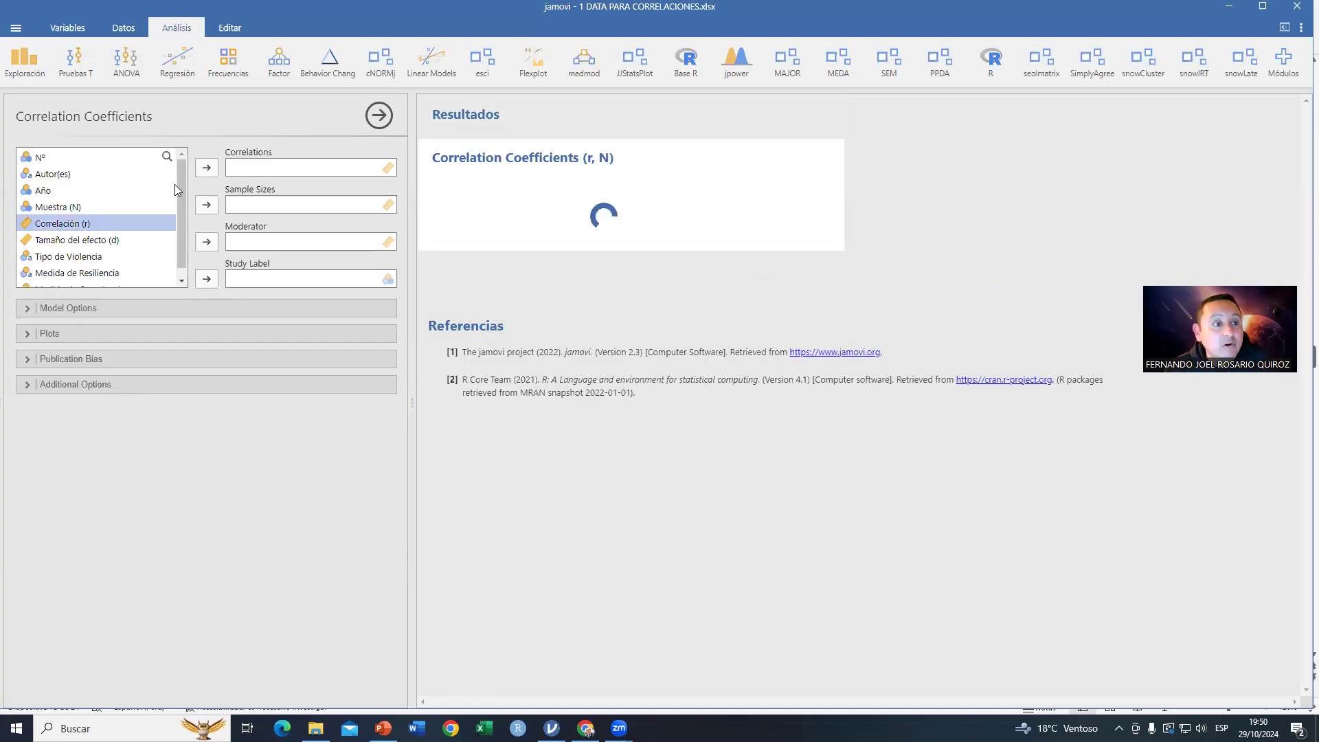
{"action": "left_click", "coordinate": [207, 168]}
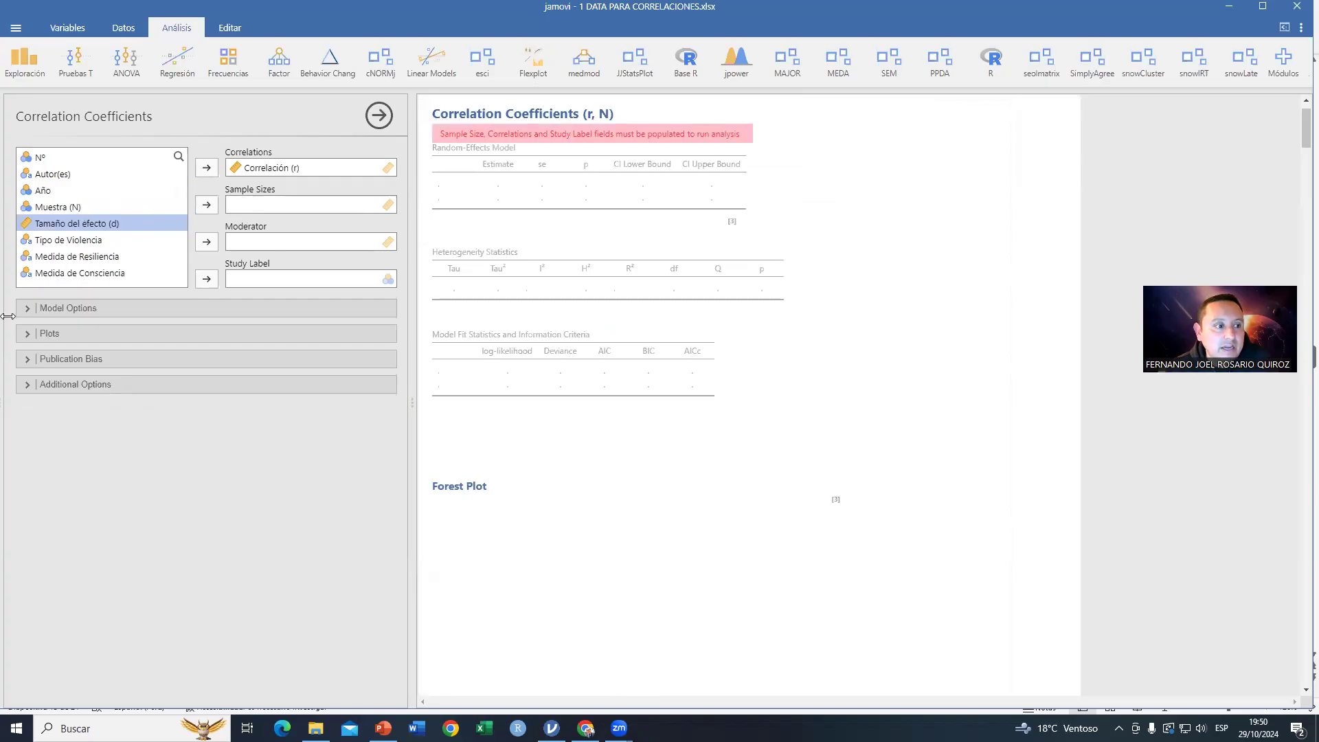
Step: Change the measure type of the Muestra (N) variable to Continua
{"action": "left_click_drag", "start_coordinate": [292, 318], "coordinate": [360, 318]}
{"action": "double_click", "coordinate": [231, 100]}
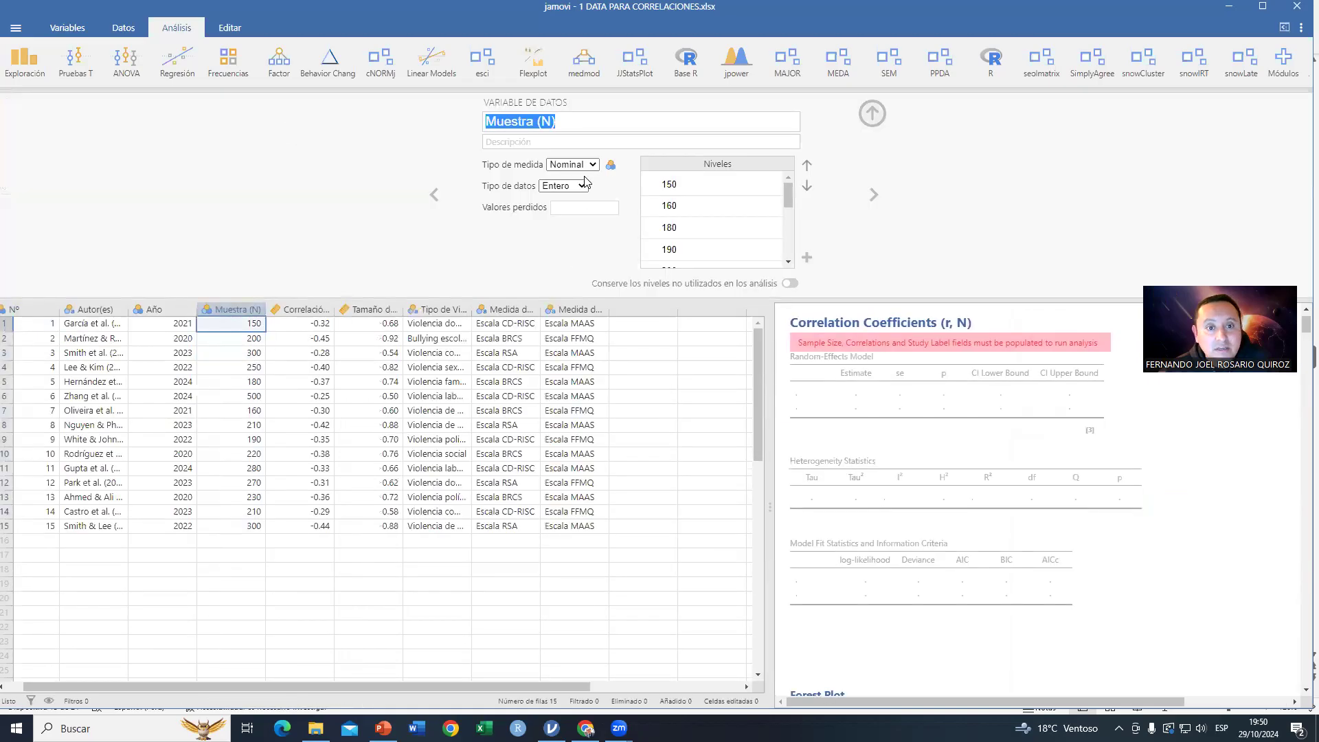
{"action": "left_click", "coordinate": [592, 167]}
{"action": "left_click", "coordinate": [580, 219]}
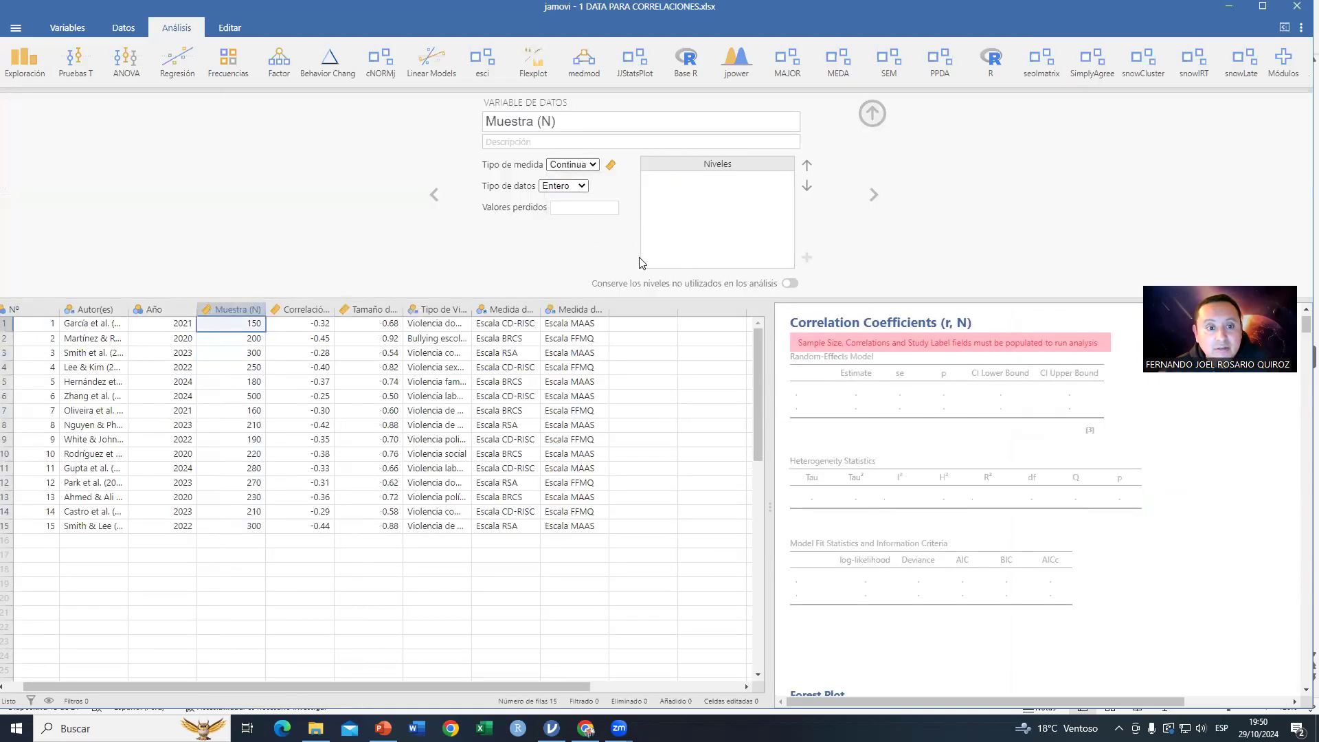
{"action": "left_click", "coordinate": [870, 116]}
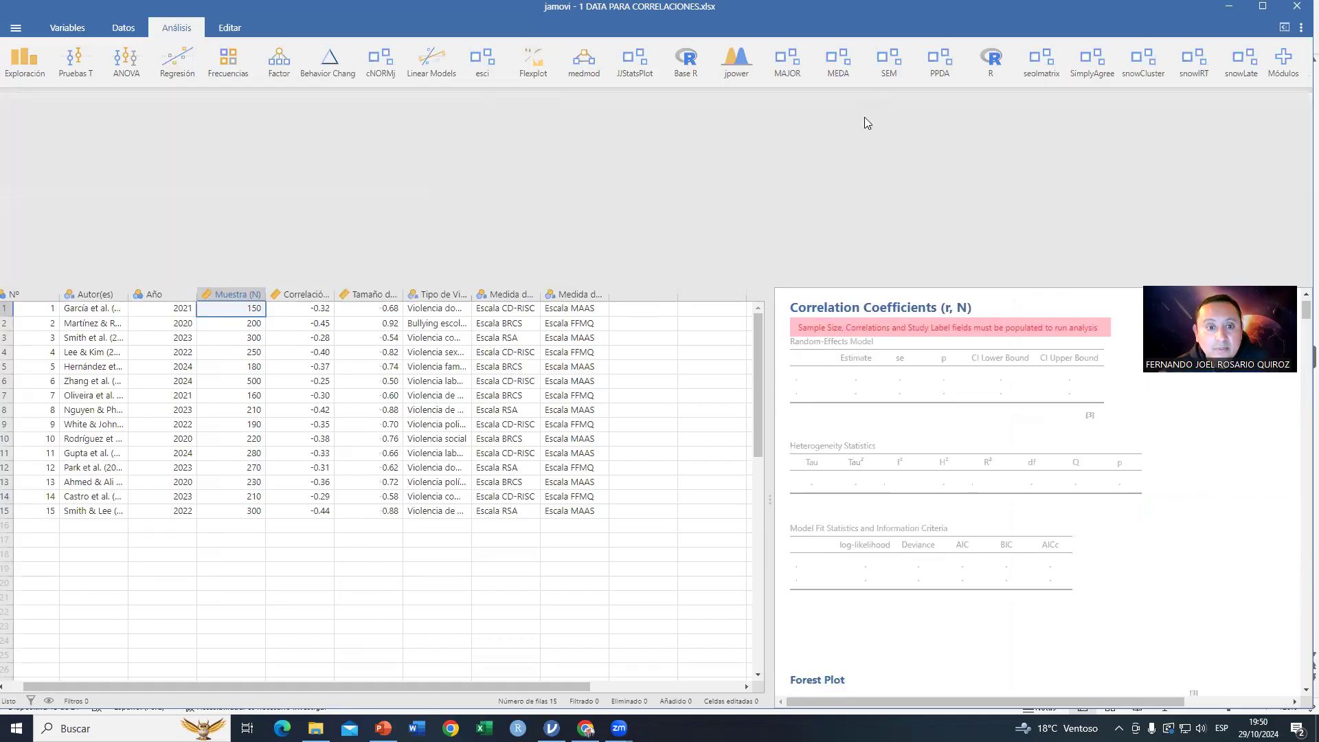
Step: Assign Muestra (N) as the sample sizes variable and Autor(es) as the study label
{"action": "left_click", "coordinate": [920, 213]}
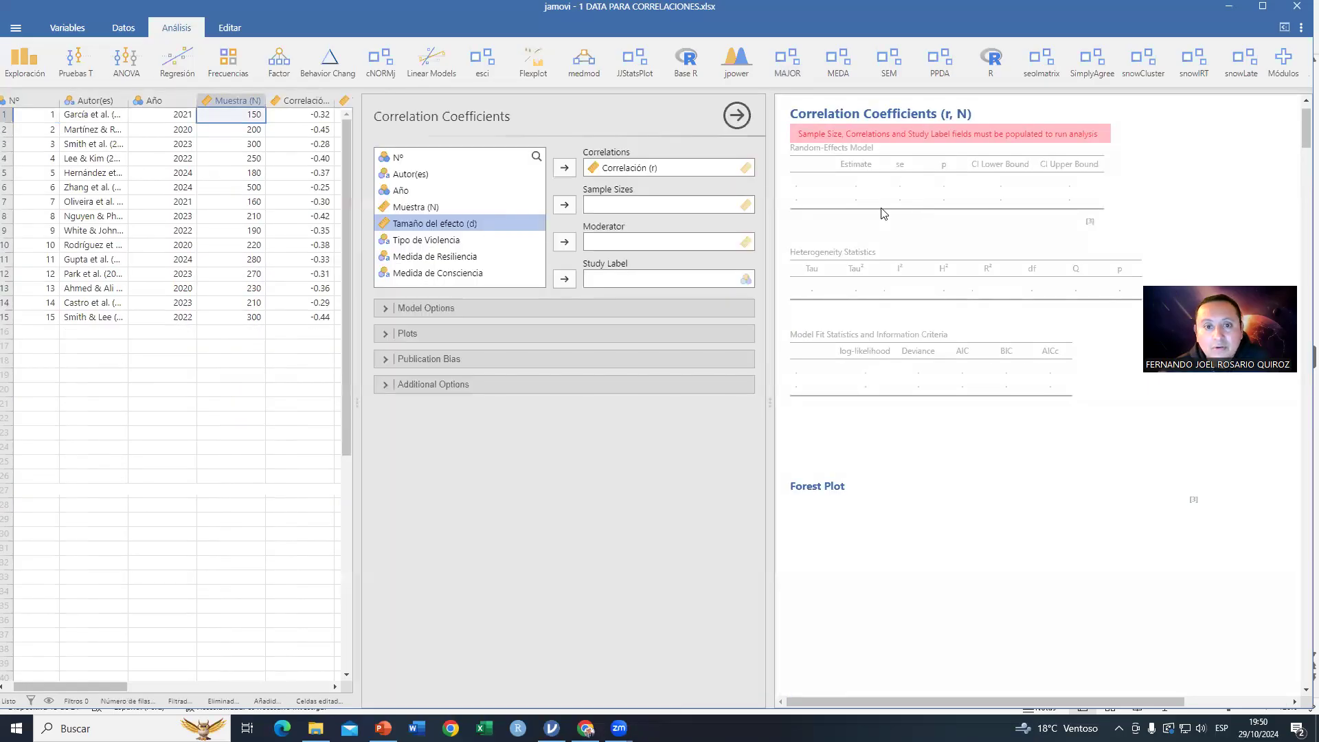
{"action": "left_click", "coordinate": [422, 208]}
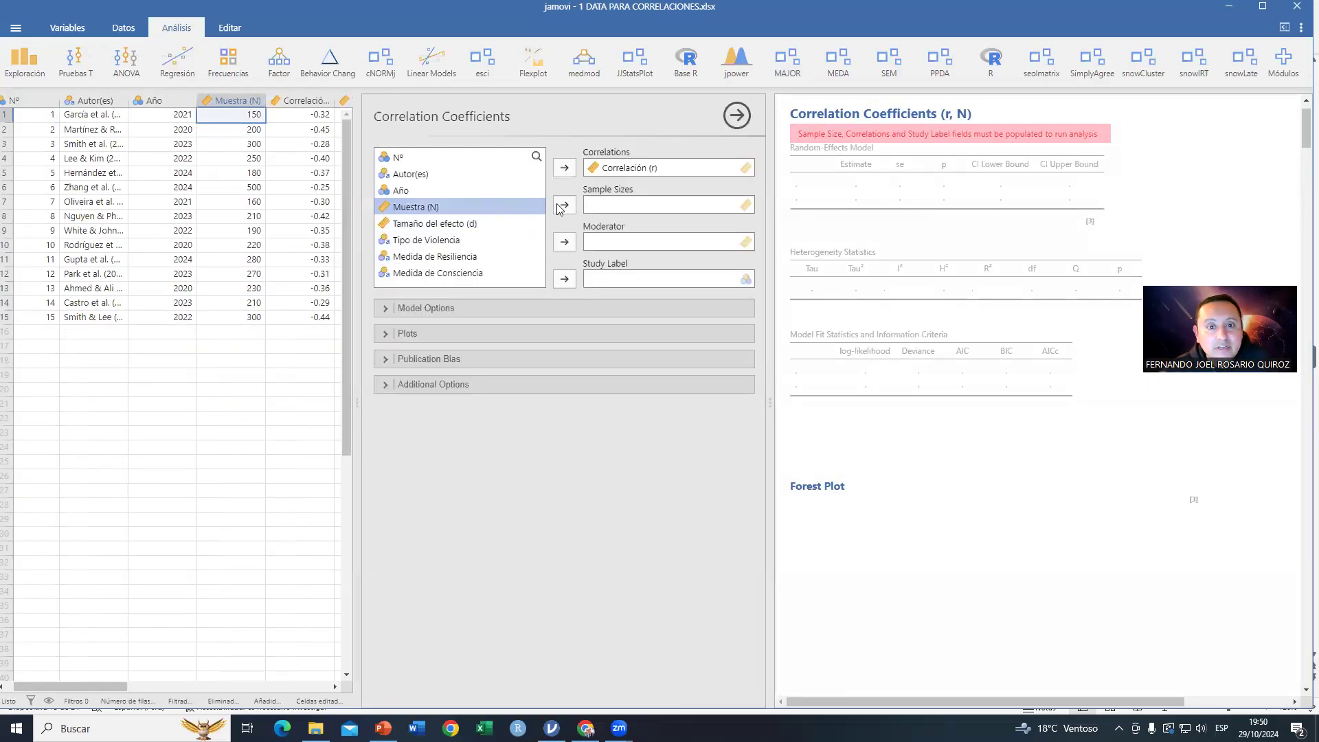
{"action": "left_click", "coordinate": [564, 205]}
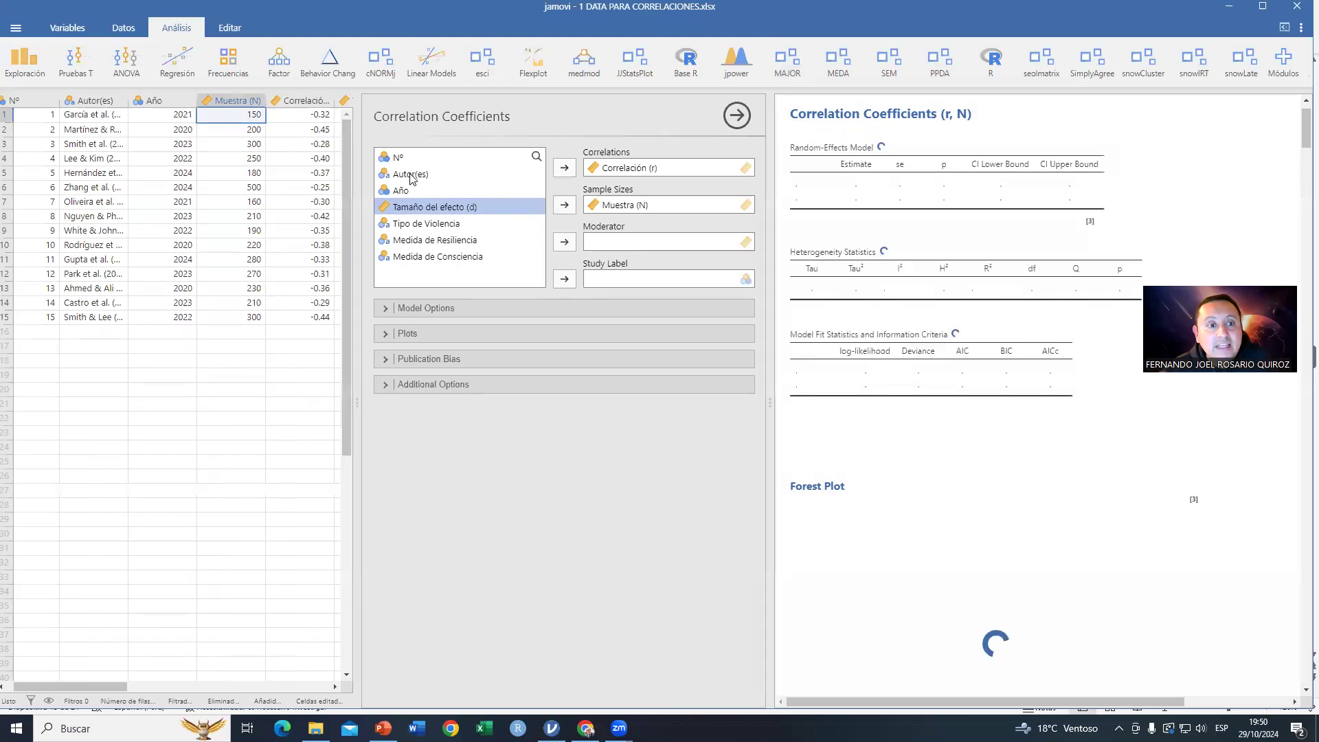
{"action": "left_click", "coordinate": [440, 175]}
{"action": "left_click", "coordinate": [565, 280]}
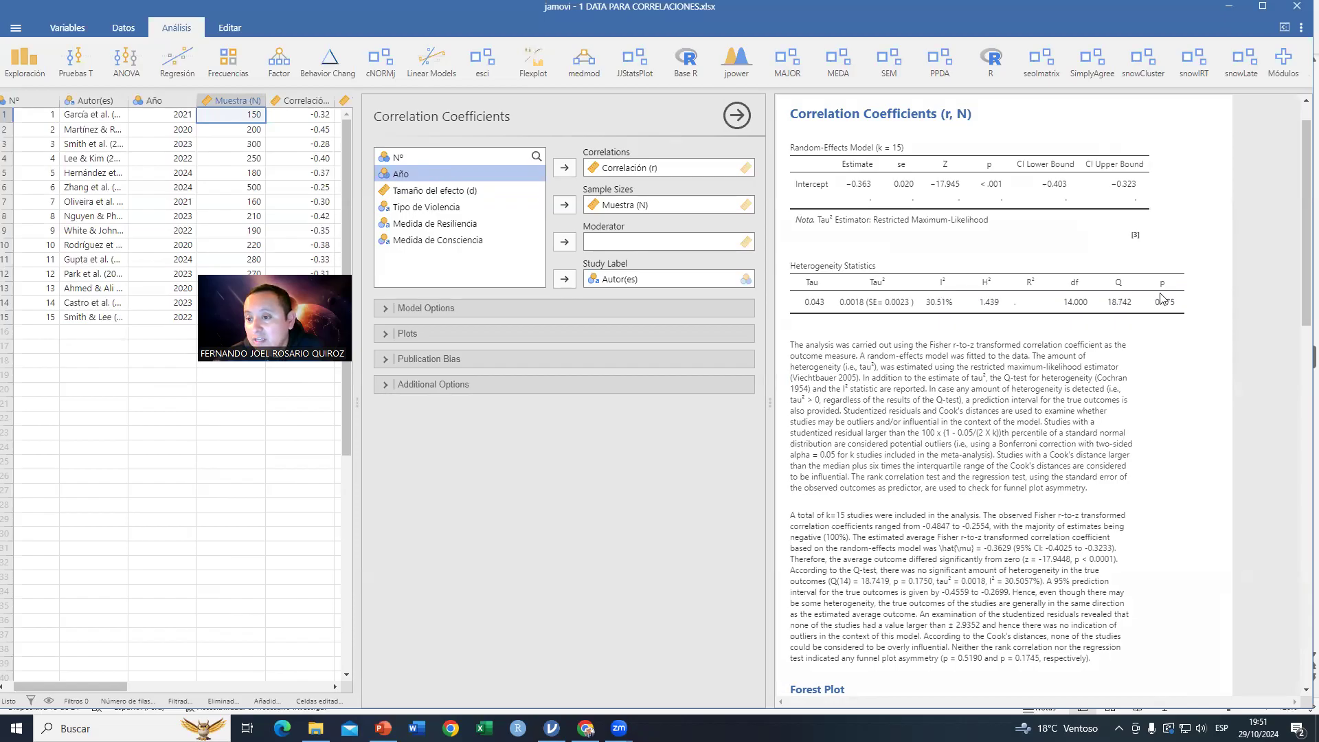
Step: Add Tamaño del efecto (d) as a continuous moderator in the model options
{"action": "scroll", "coordinate": [1046, 459], "scroll_direction": "down", "scroll_amount": 10}
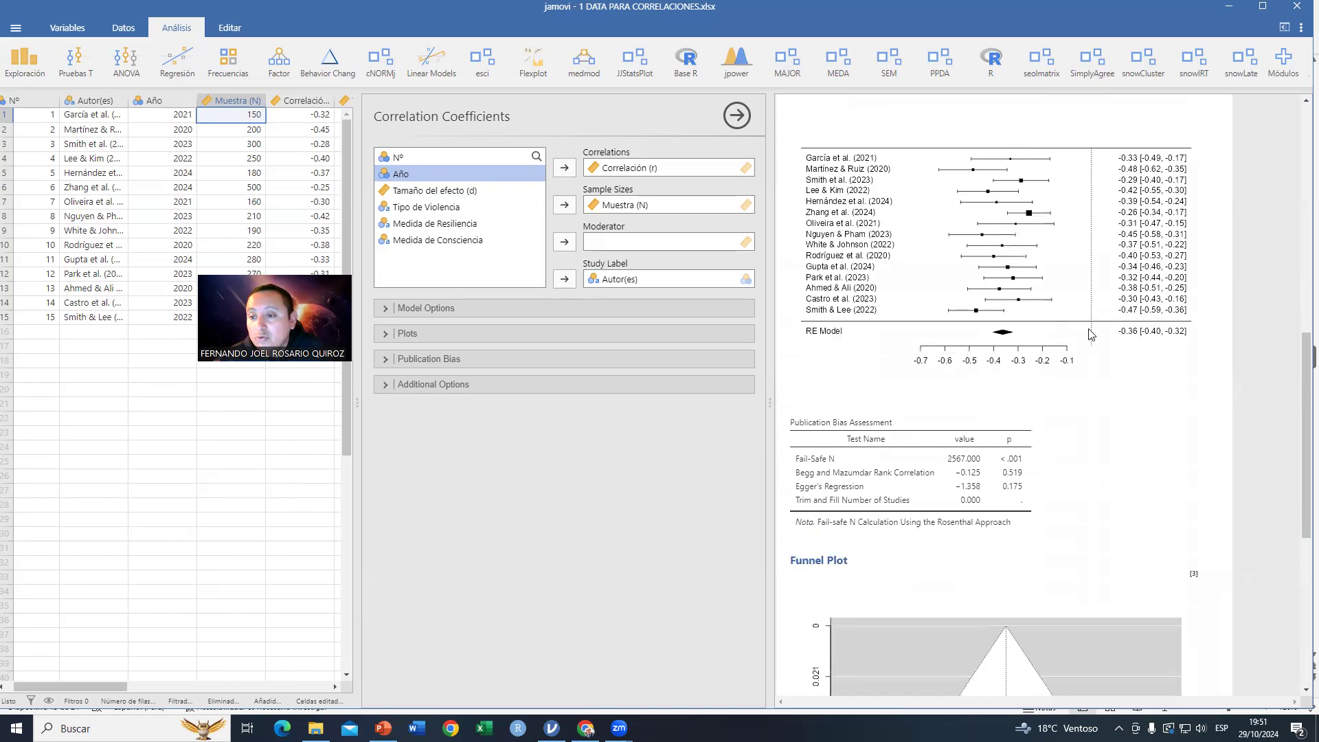
{"action": "scroll", "coordinate": [957, 517], "scroll_direction": "down", "scroll_amount": 4}
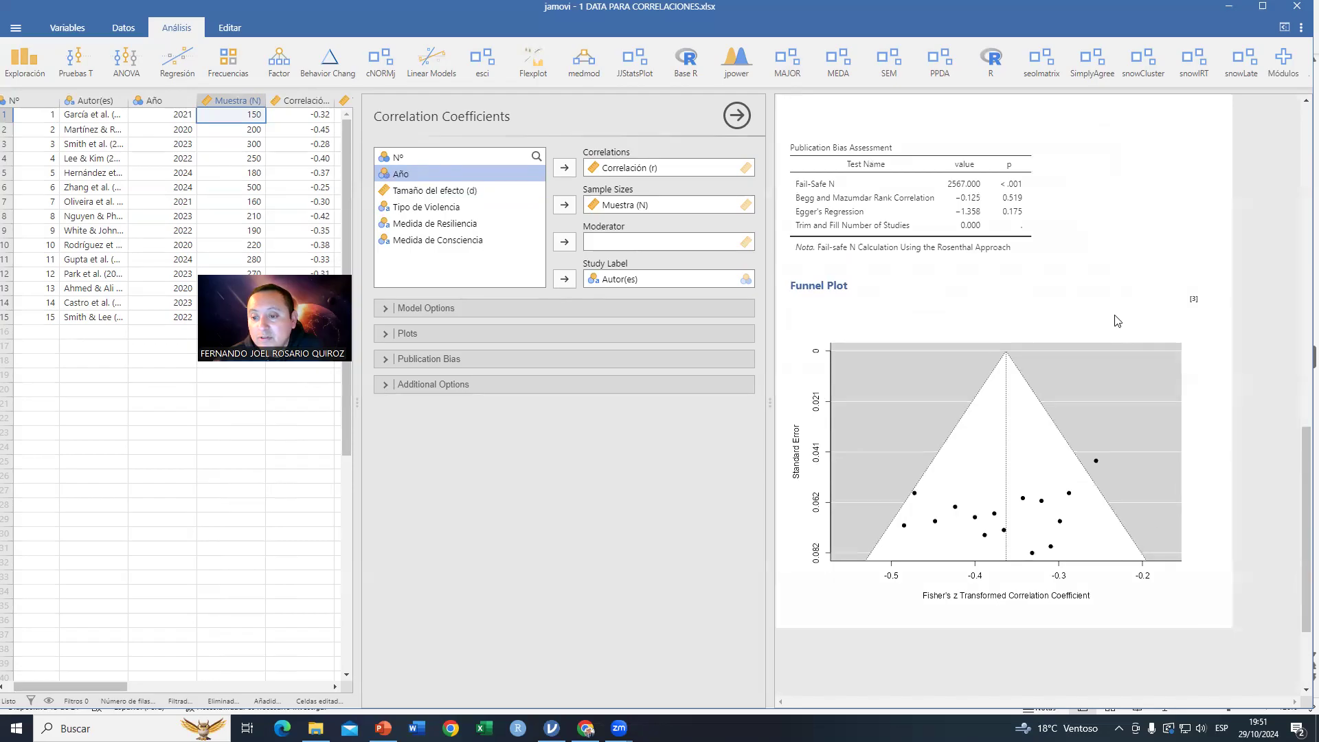
{"action": "scroll", "coordinate": [844, 501], "scroll_direction": "up", "scroll_amount": 10}
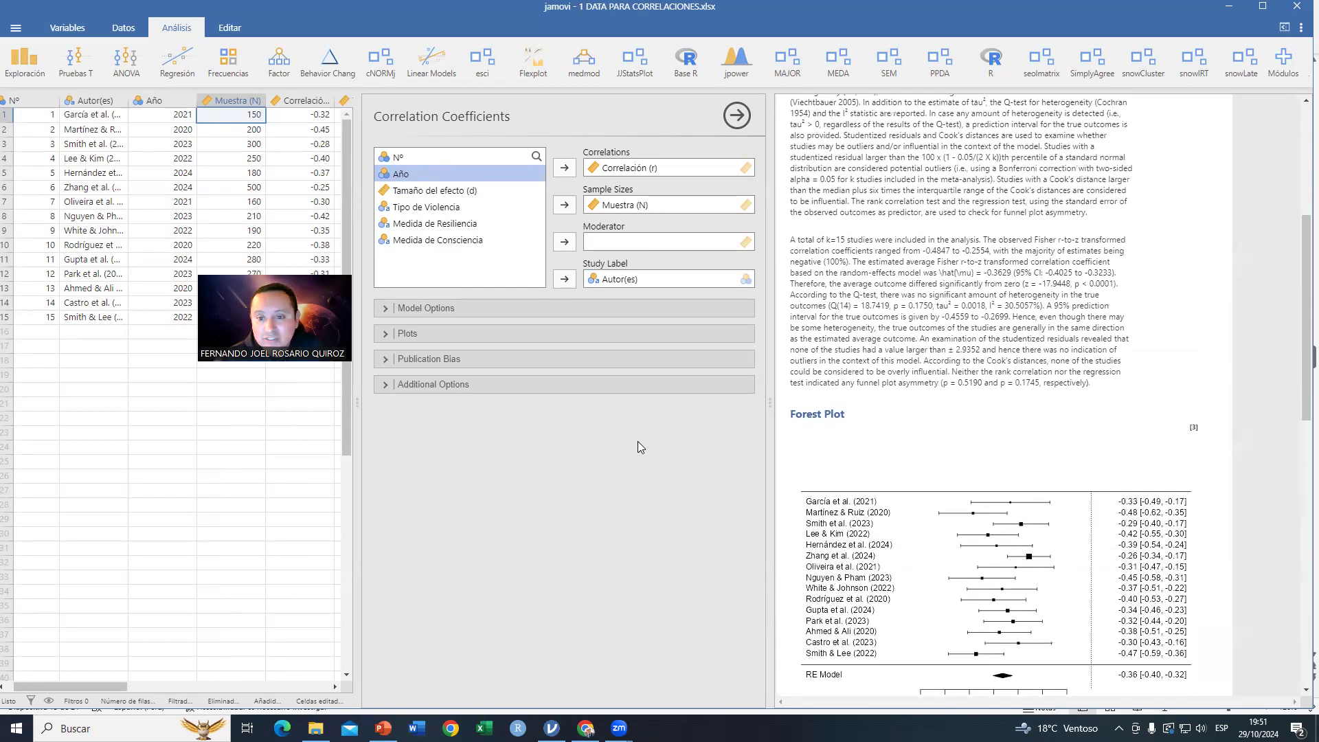
{"action": "left_click", "coordinate": [448, 309]}
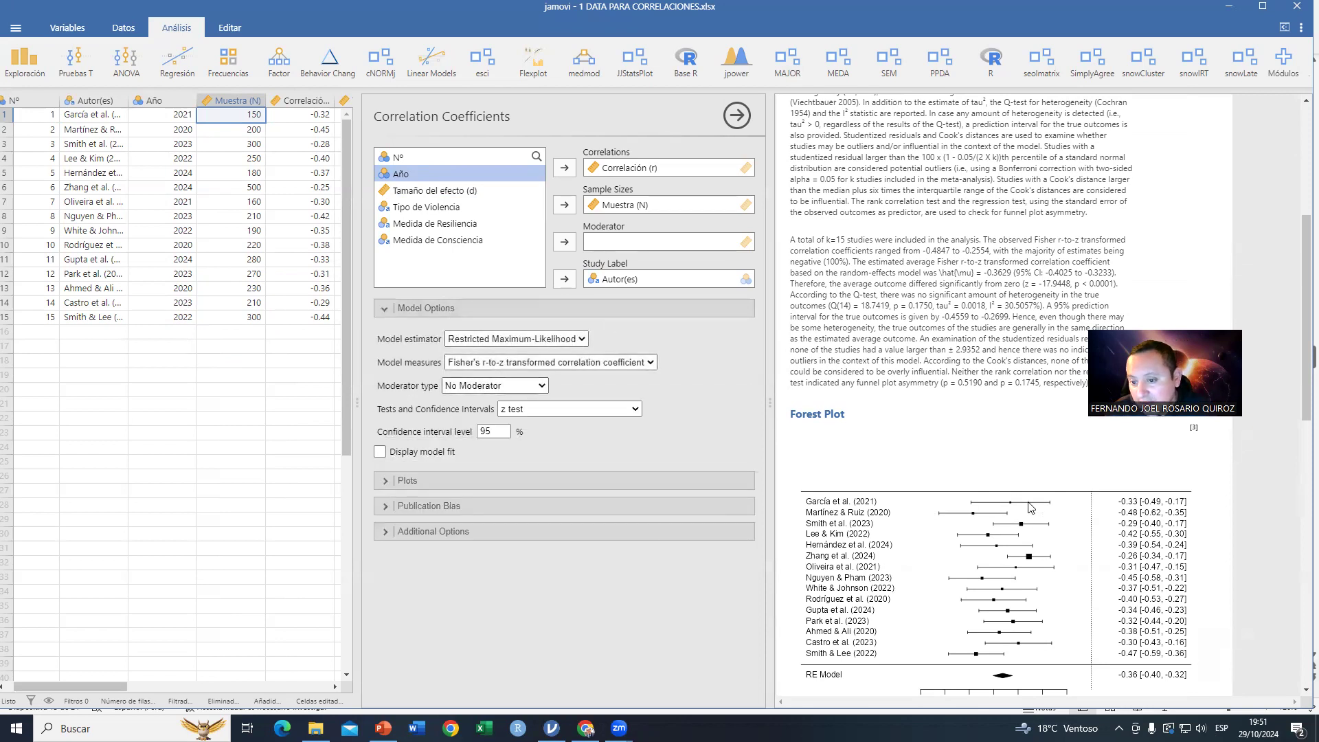
{"action": "left_click", "coordinate": [541, 387]}
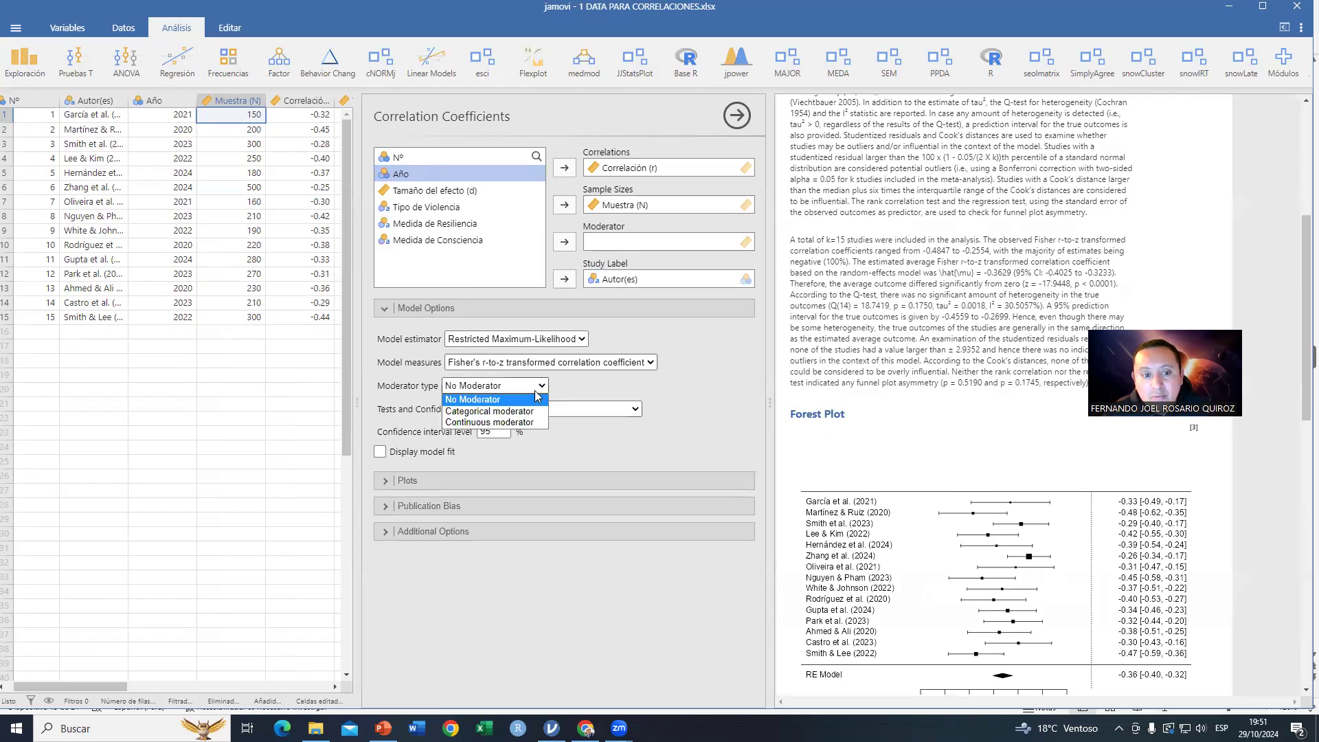
{"action": "left_click", "coordinate": [508, 421]}
{"action": "left_click", "coordinate": [434, 190]}
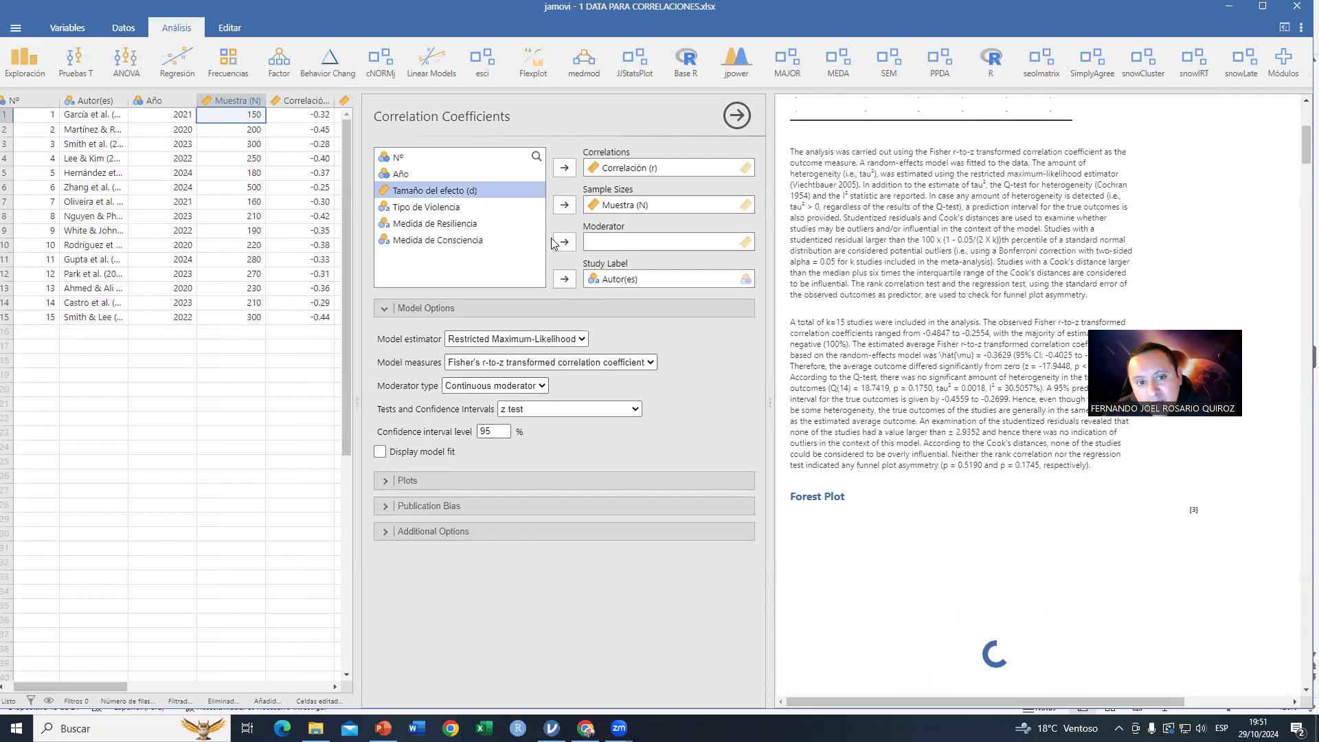
{"action": "left_click", "coordinate": [564, 244]}
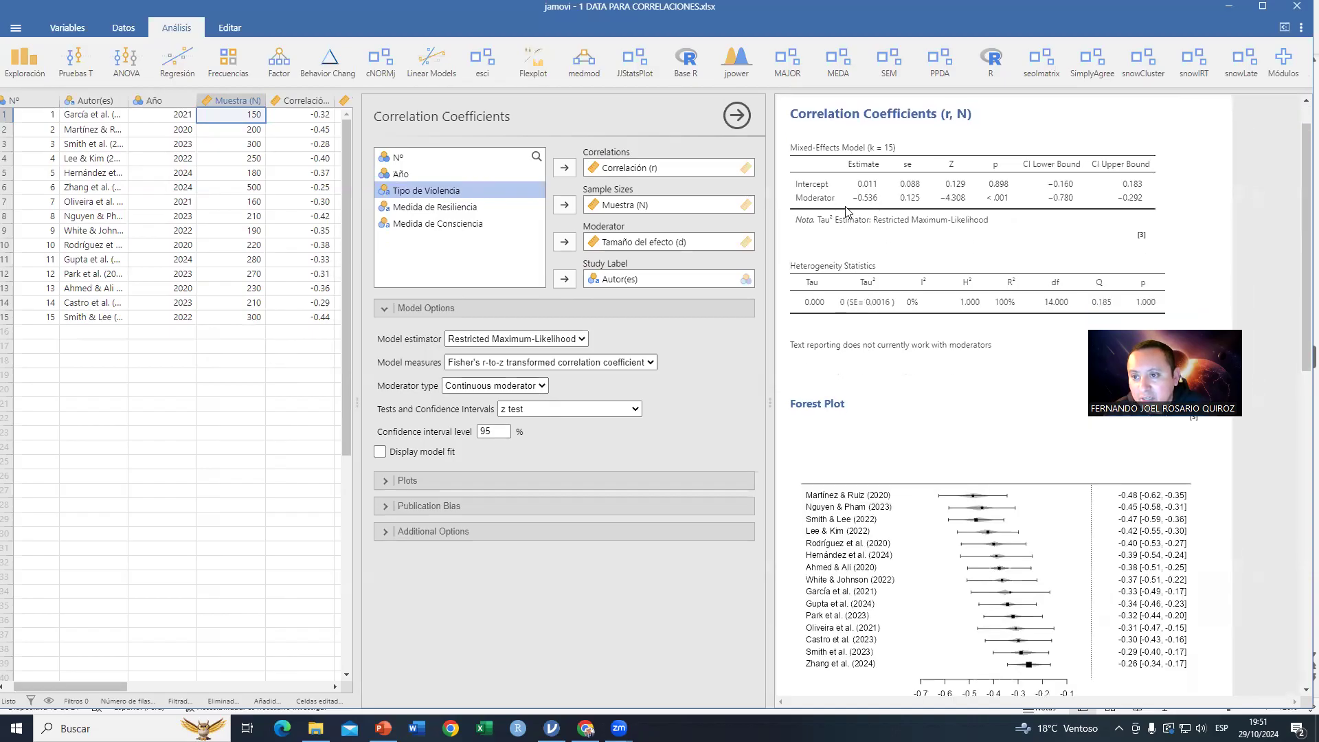
Step: Examine the moderator model tables, forest plot and funnel plot
{"action": "scroll", "coordinate": [982, 407], "scroll_direction": "down", "scroll_amount": 3}
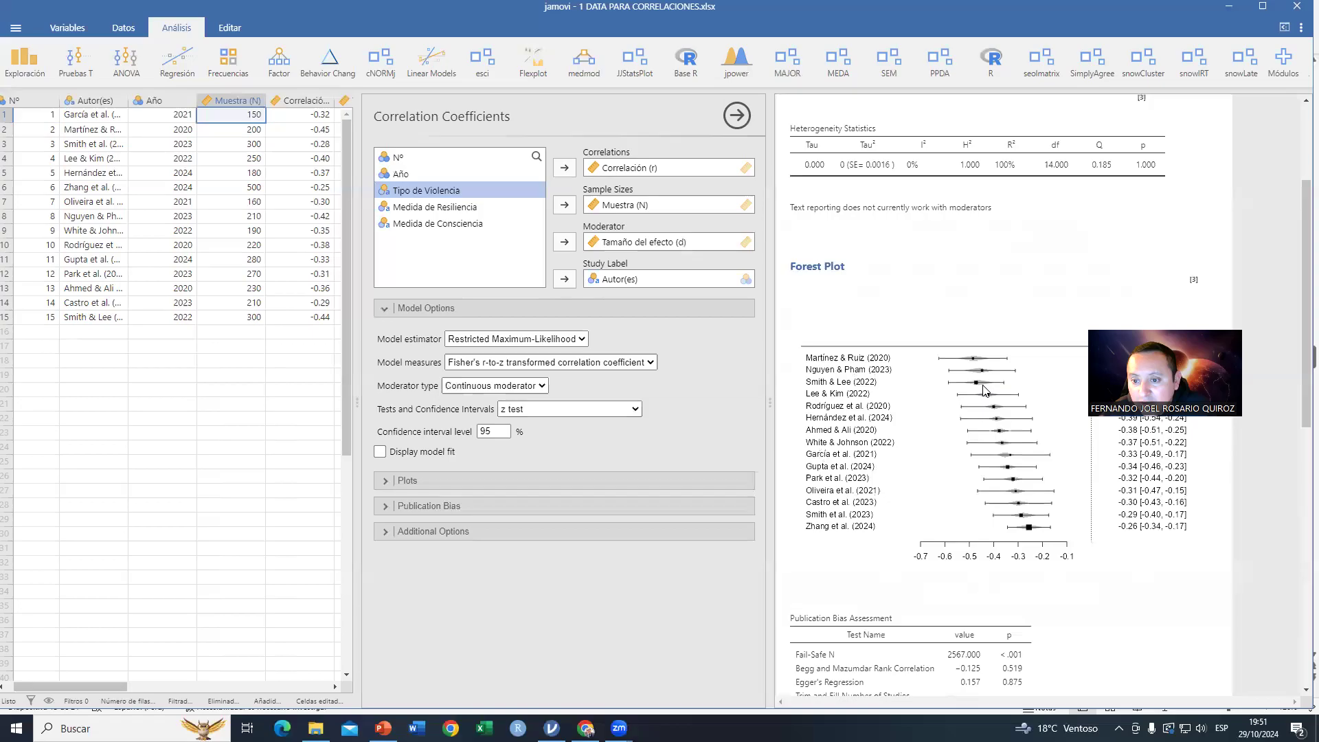
{"action": "scroll", "coordinate": [1037, 548], "scroll_direction": "down", "scroll_amount": 10}
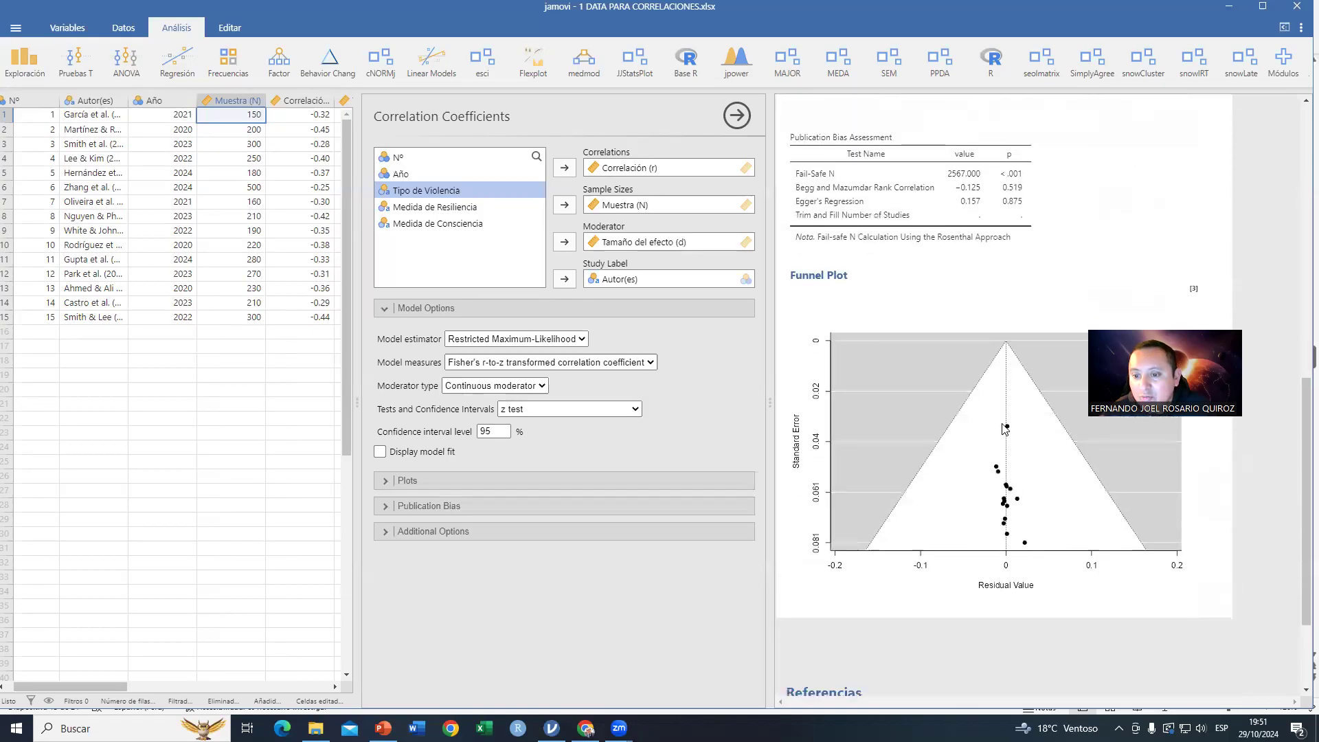
{"action": "scroll", "coordinate": [901, 427], "scroll_direction": "up", "scroll_amount": 5}
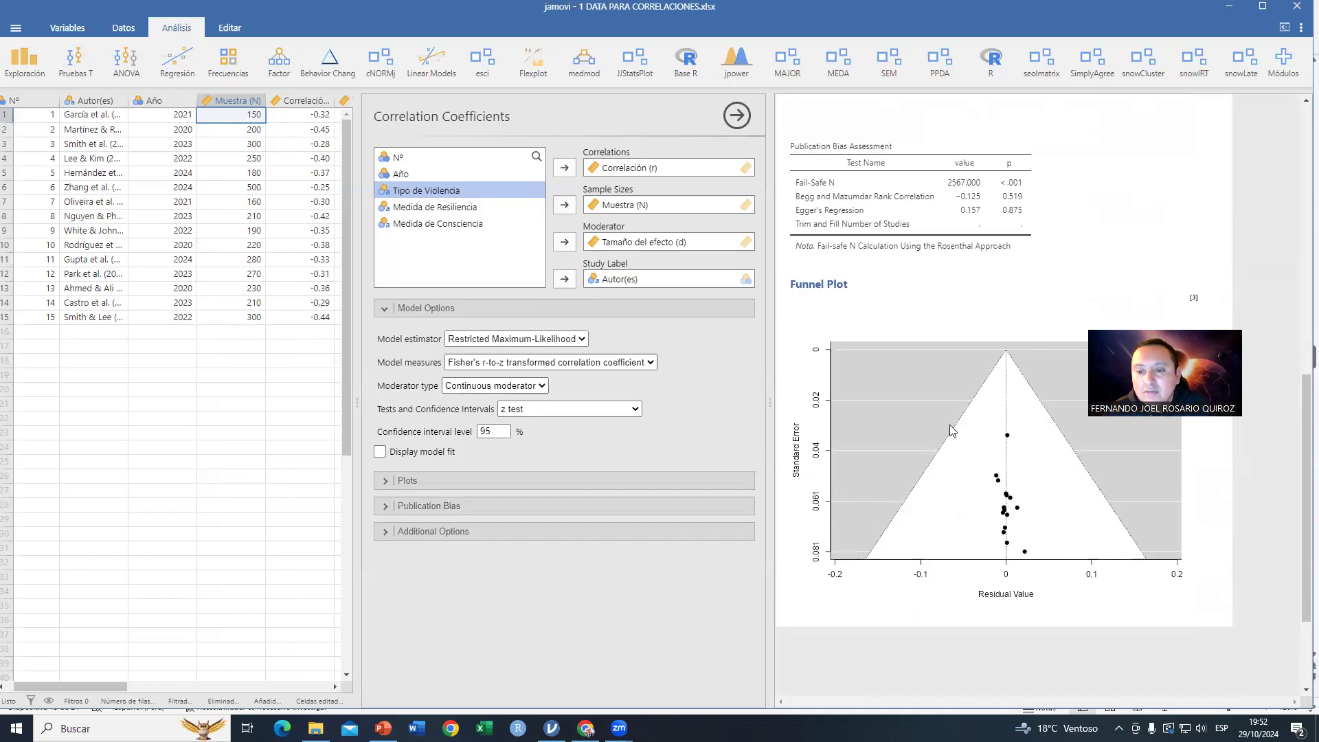
{"action": "scroll", "coordinate": [900, 427], "scroll_direction": "up", "scroll_amount": 3}
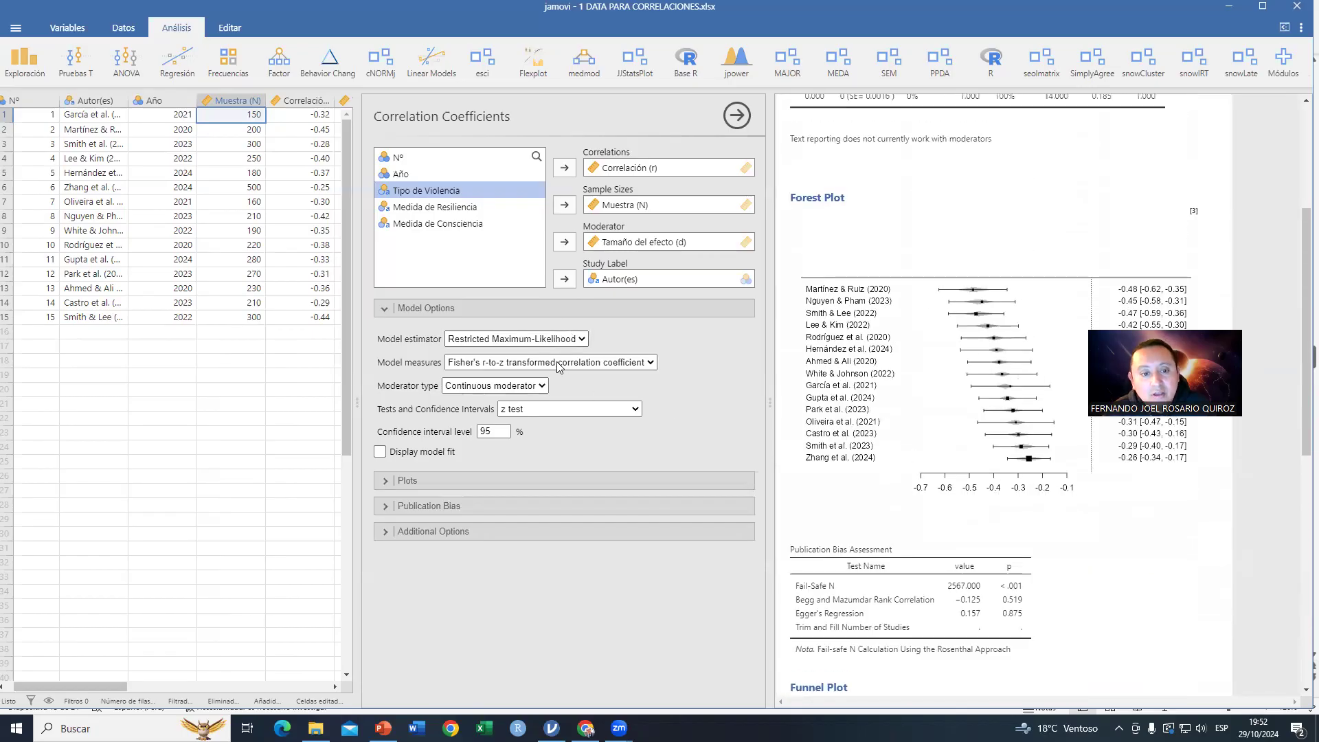
Step: Remove Tamaño del efecto (d) from the moderator slot
{"action": "left_click", "coordinate": [542, 387]}
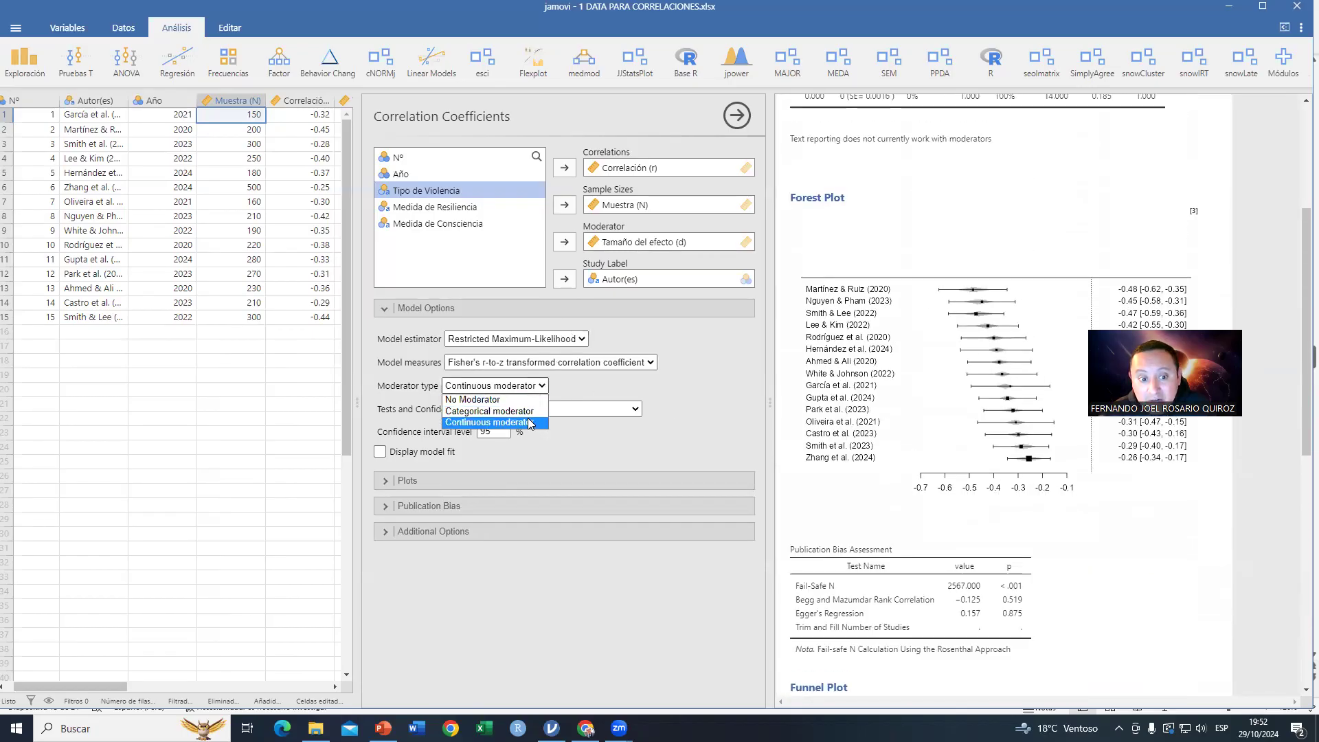
{"action": "key", "text": "Up"}
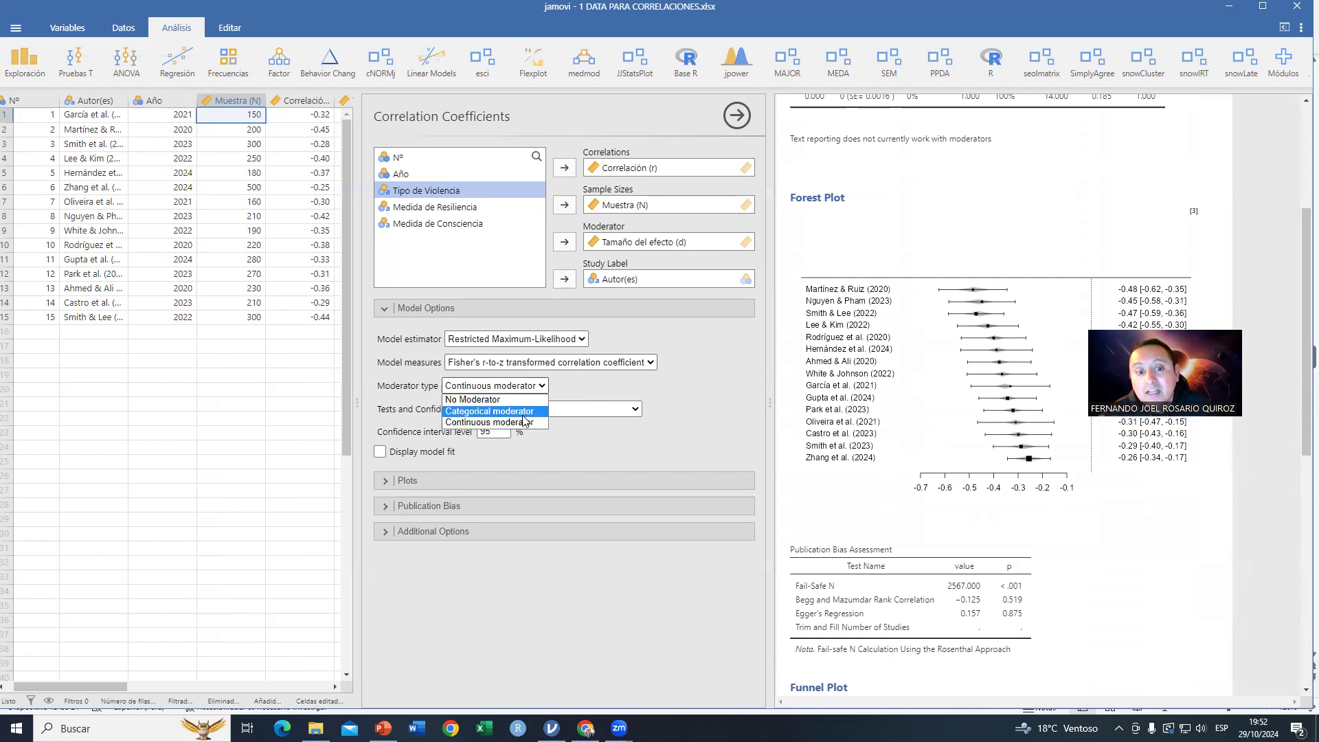
{"action": "left_click", "coordinate": [493, 402]}
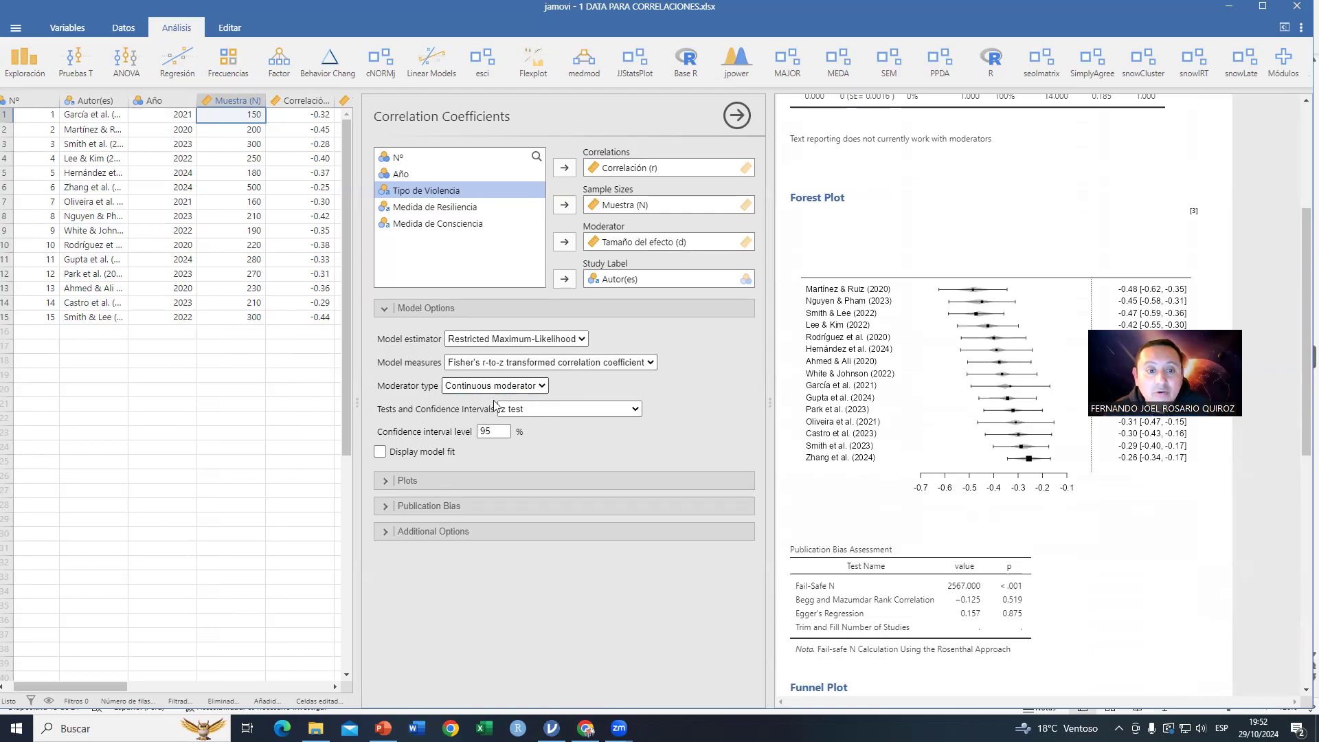
{"action": "left_click", "coordinate": [608, 242]}
{"action": "left_click", "coordinate": [565, 242]}
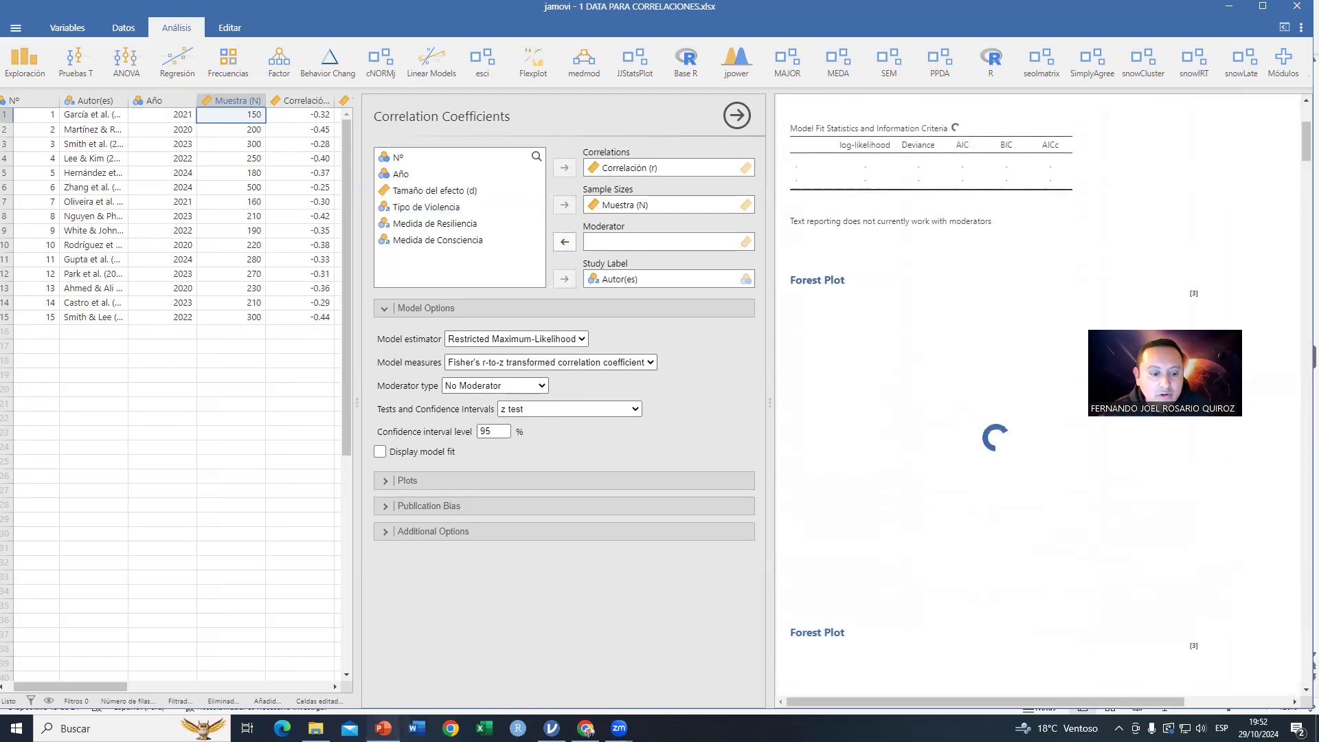
Step: Switch to PowerPoint and show the slide on the incidence of events meta-analysis
{"action": "left_click", "coordinate": [382, 728]}
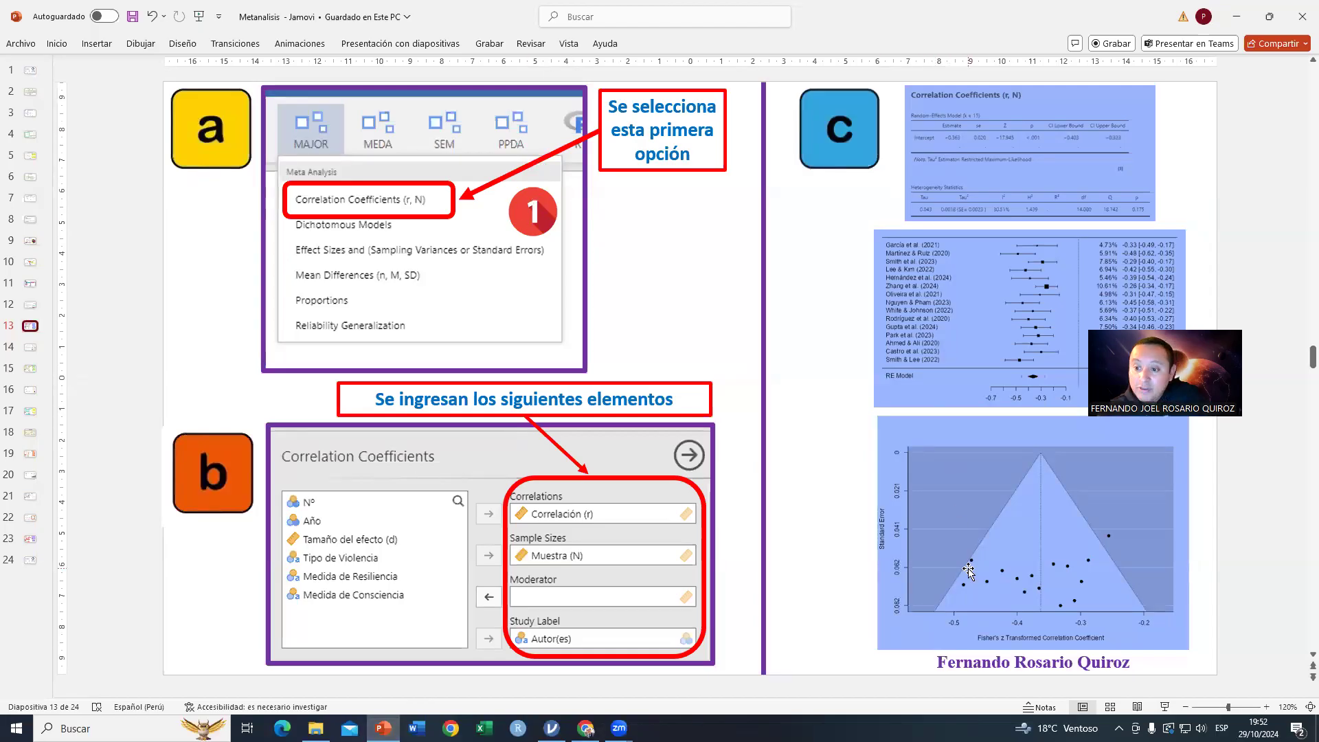
{"action": "left_click", "coordinate": [31, 356]}
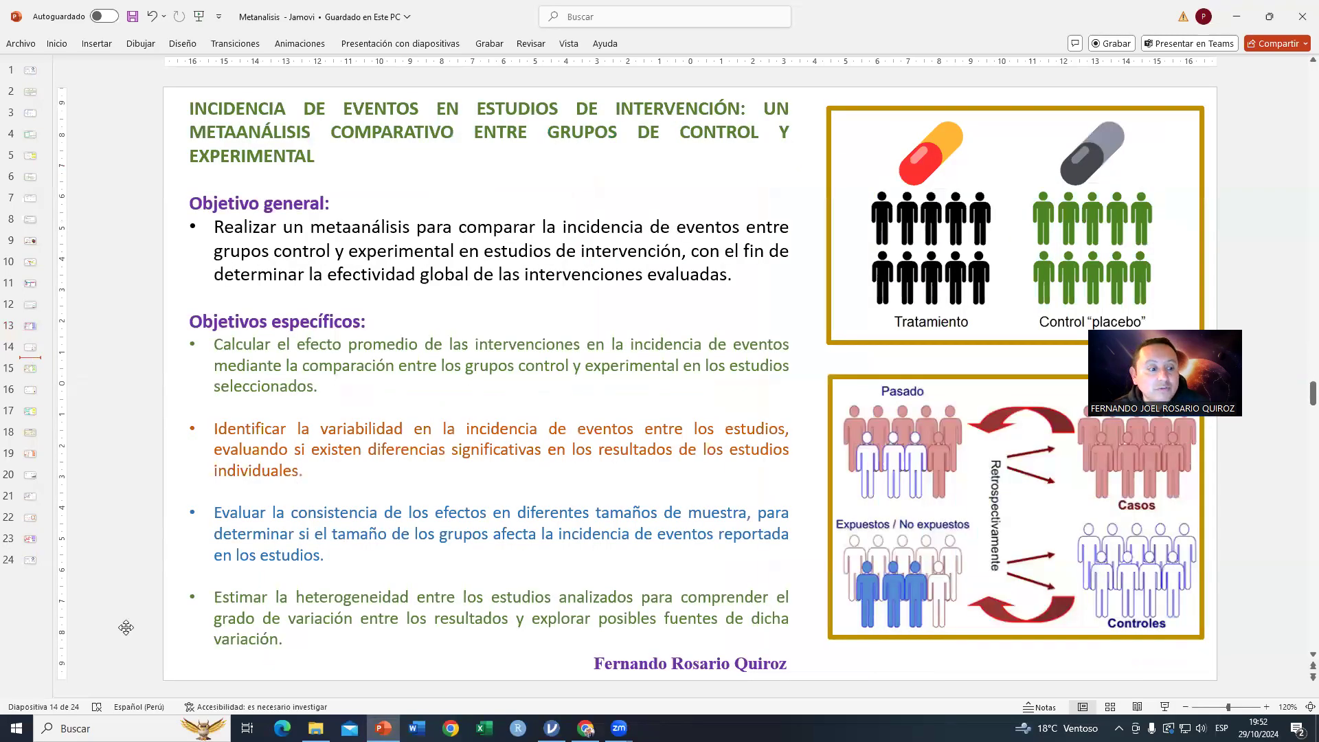
{"action": "left_click_drag", "start_coordinate": [1214, 364], "coordinate": [126, 628]}
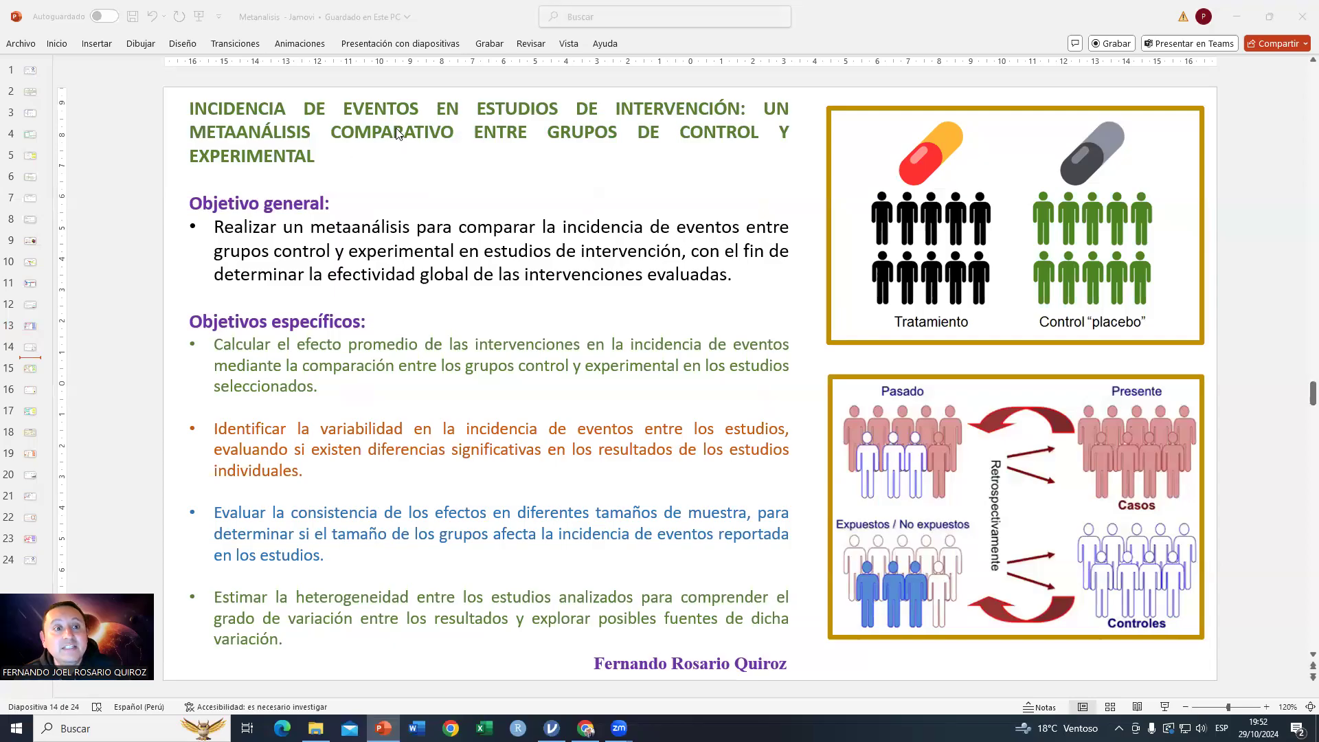
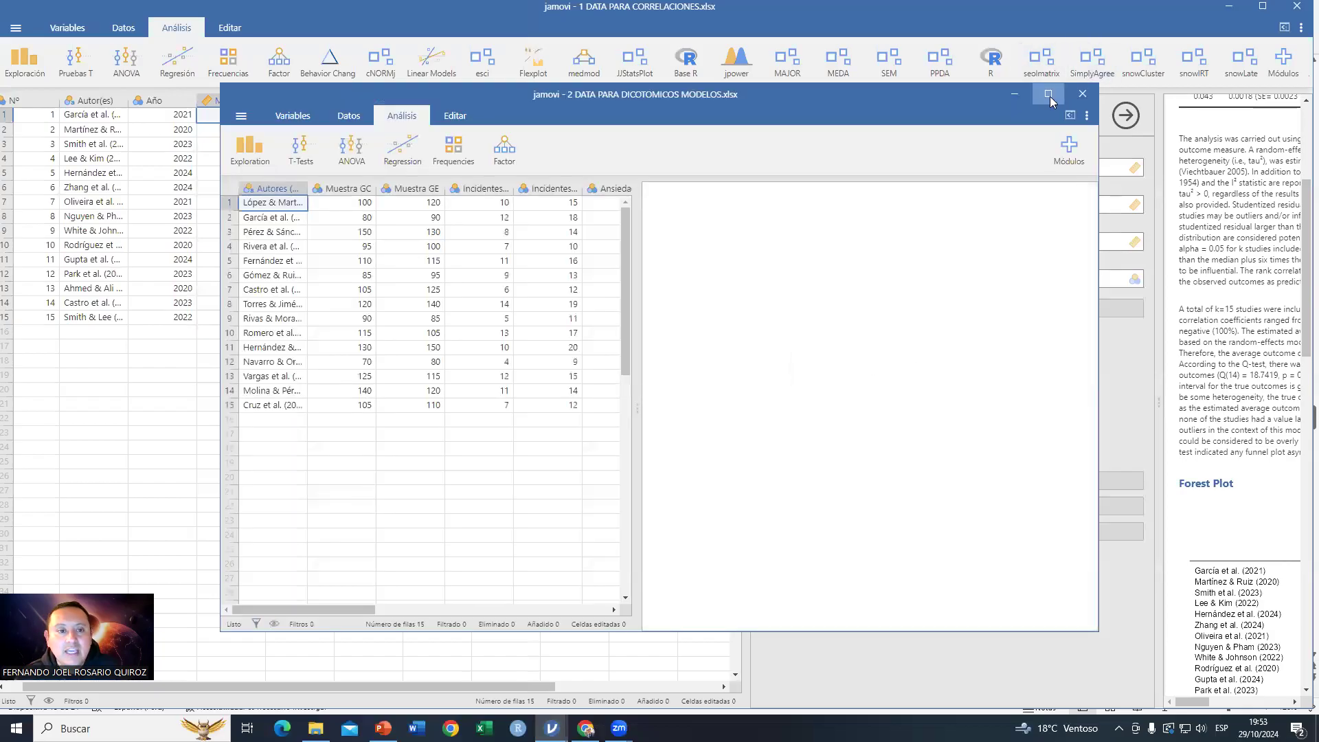
Step: Maximize the dichotomous-models data window and set the Muestra GC through Ansiedad columns to the Continua measure type
{"action": "left_click", "coordinate": [1049, 95]}
{"action": "left_click_drag", "start_coordinate": [427, 375], "coordinate": [701, 415]}
{"action": "left_click", "coordinate": [101, 110]}
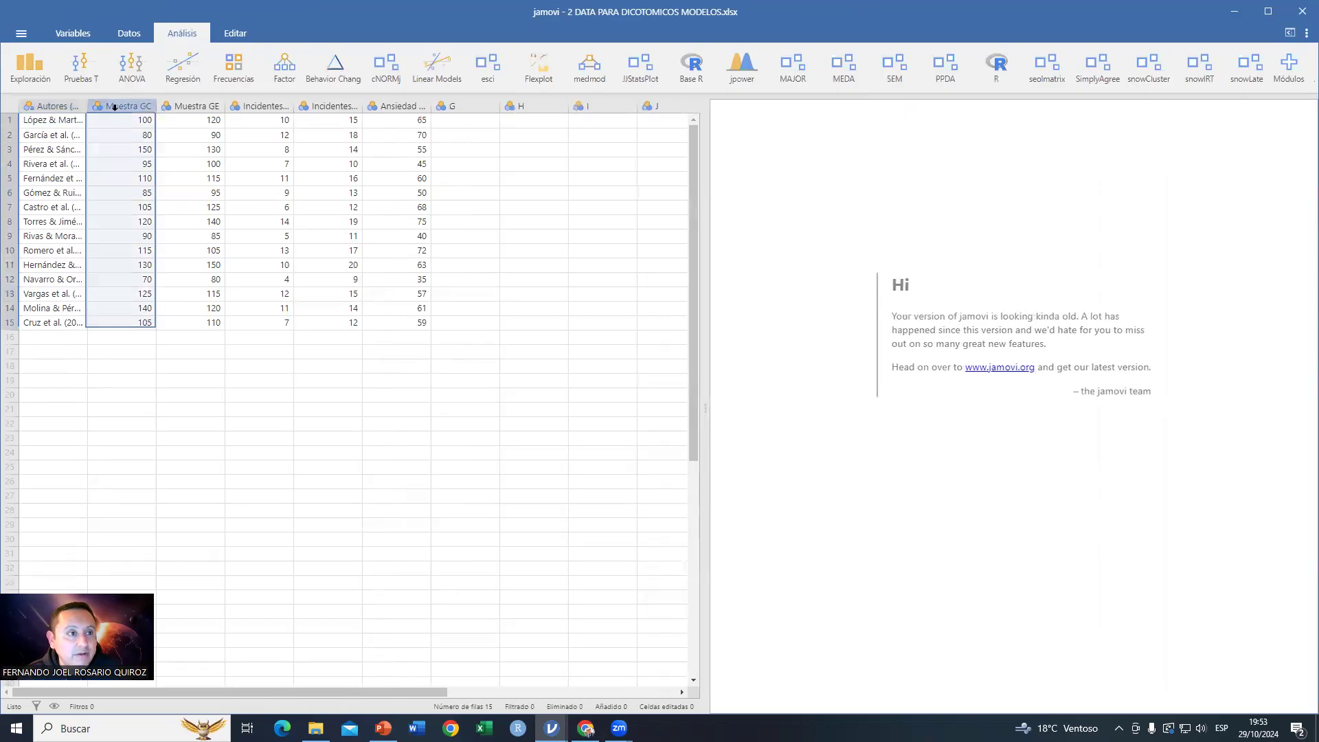
{"action": "double_click", "coordinate": [122, 110]}
{"action": "left_click_drag", "start_coordinate": [136, 316], "coordinate": [386, 334]}
{"action": "left_click", "coordinate": [601, 171]}
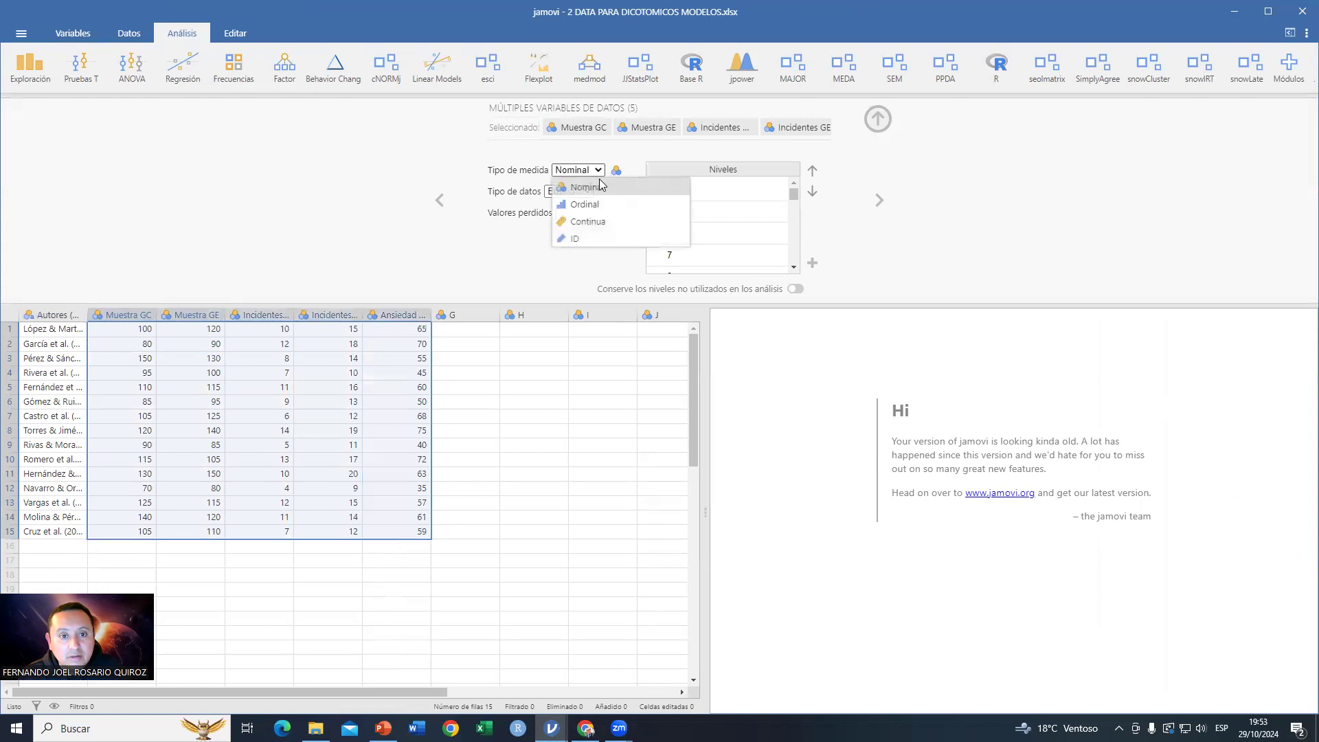
{"action": "left_click", "coordinate": [574, 218]}
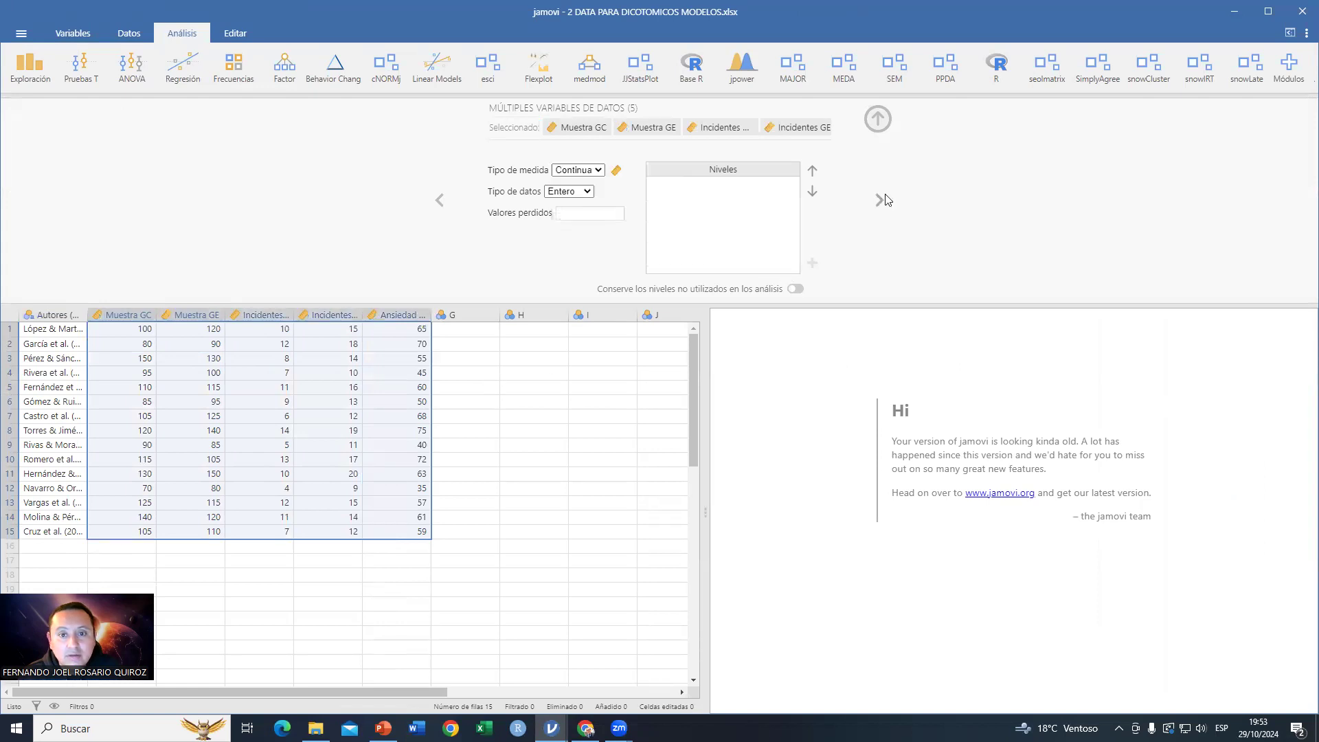
{"action": "left_click", "coordinate": [878, 119]}
Step: Review the Muestra GC, Muestra GE, Incidentes and Ansiedad columns one by one
{"action": "left_click", "coordinate": [560, 365]}
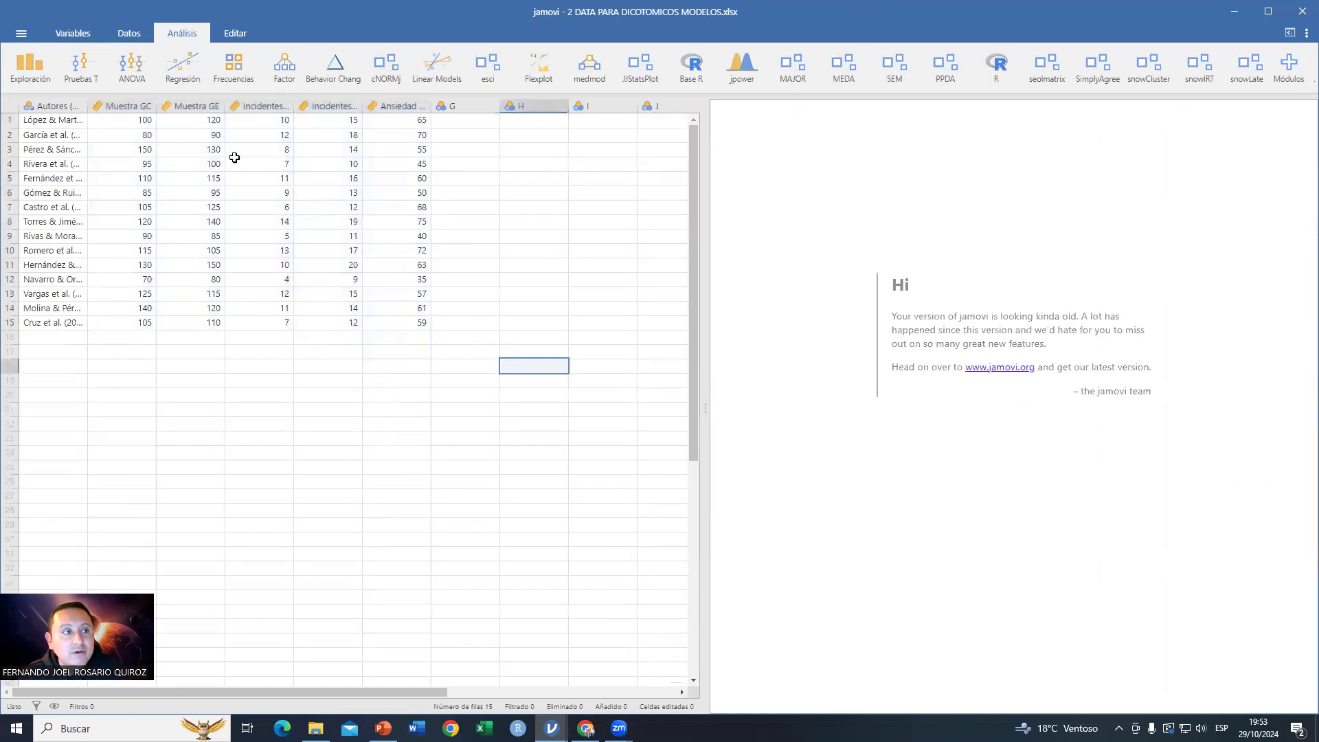
{"action": "left_click", "coordinate": [131, 108]}
{"action": "left_click", "coordinate": [176, 107]}
{"action": "left_click", "coordinate": [254, 107]}
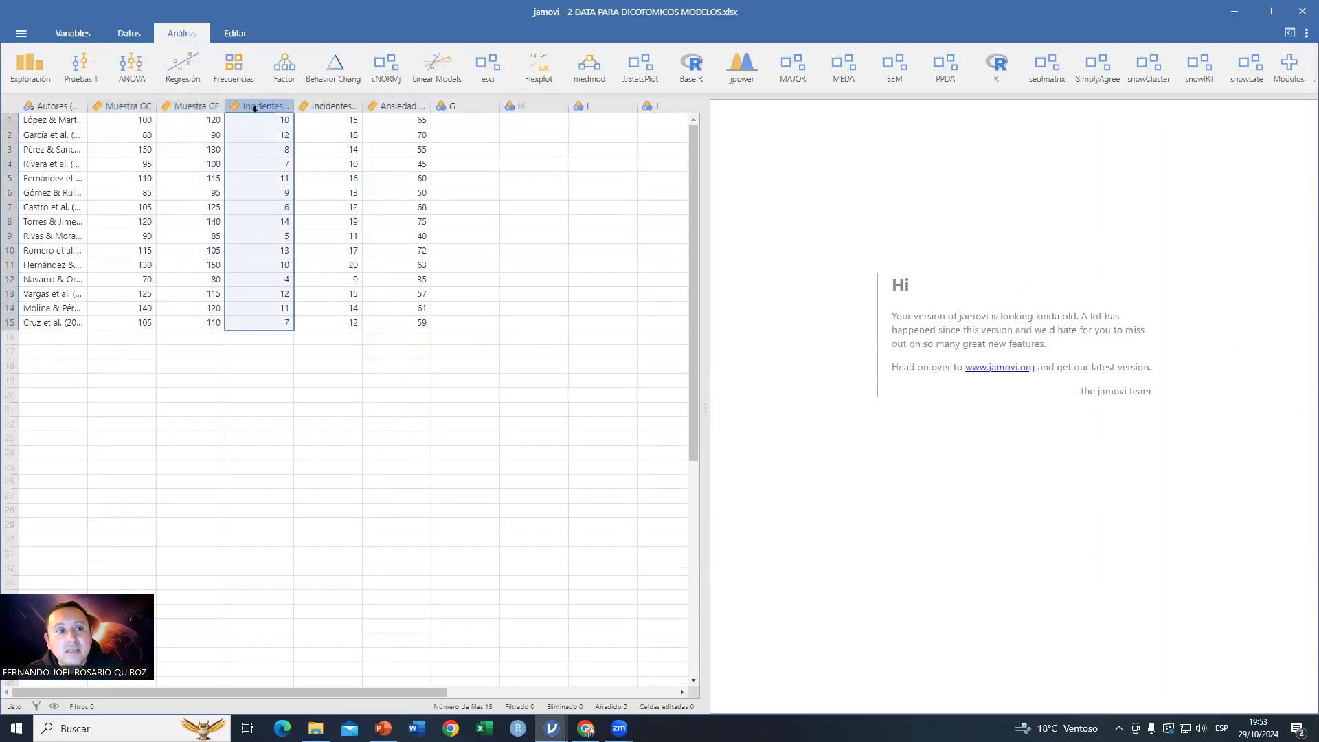
{"action": "left_click", "coordinate": [326, 107]}
{"action": "left_click", "coordinate": [382, 105]}
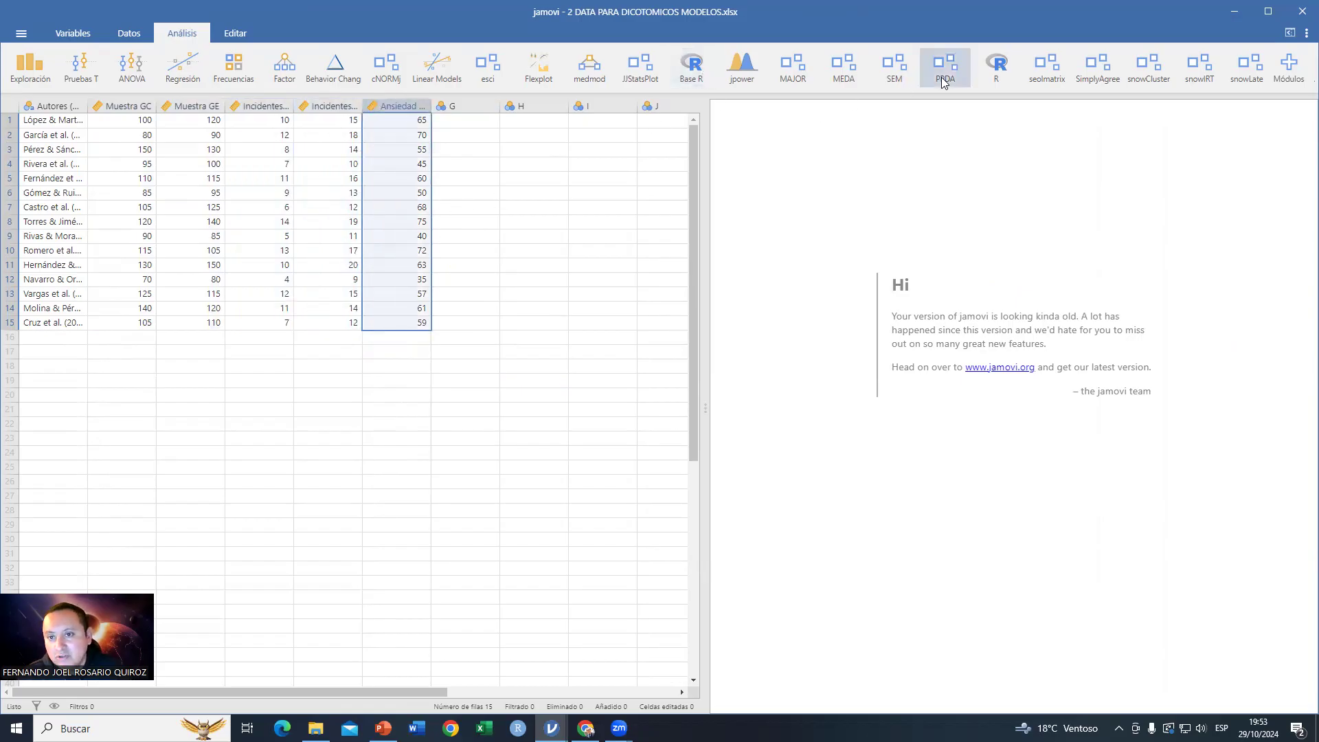
Step: Open MAJOR's Dichotomous Models analysis and assign Incidentes GE as the number of incidents in the experimental group
{"action": "left_click", "coordinate": [794, 73]}
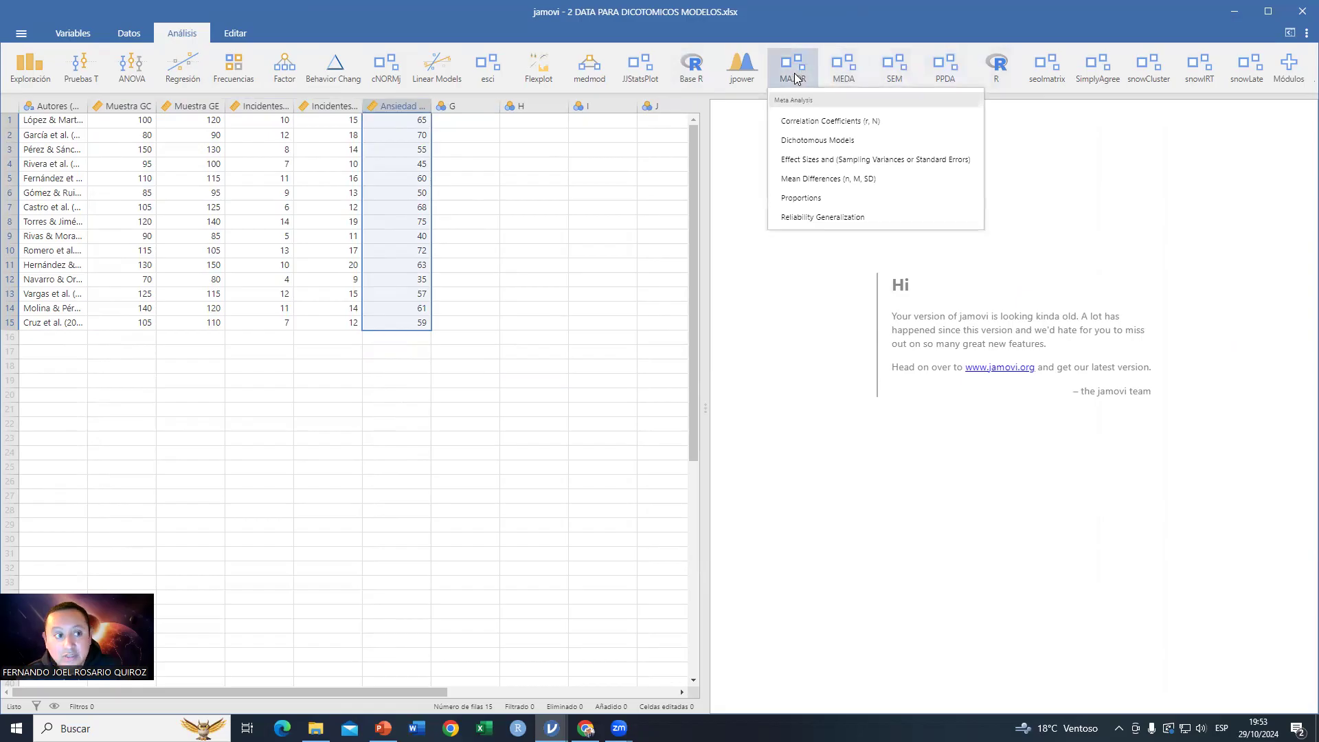
{"action": "left_click", "coordinate": [826, 142]}
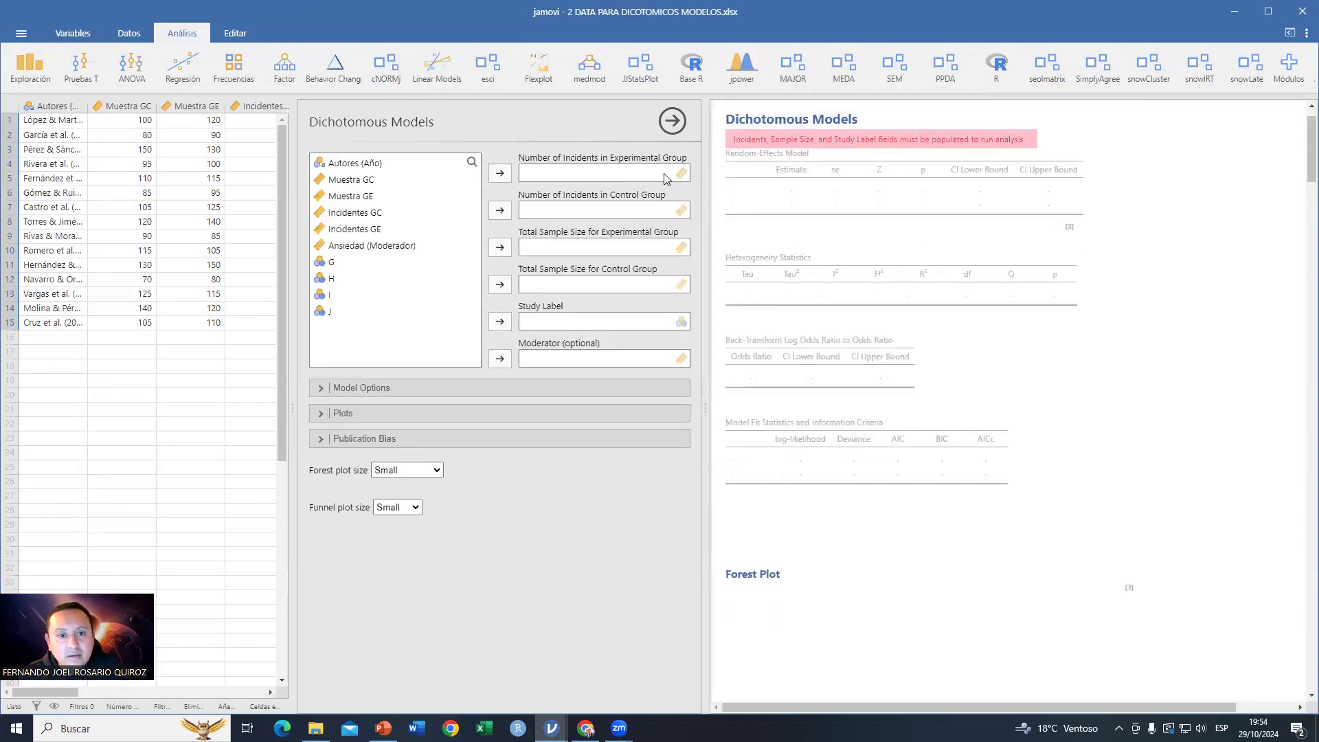
{"action": "left_click", "coordinate": [375, 233]}
{"action": "left_click", "coordinate": [499, 177]}
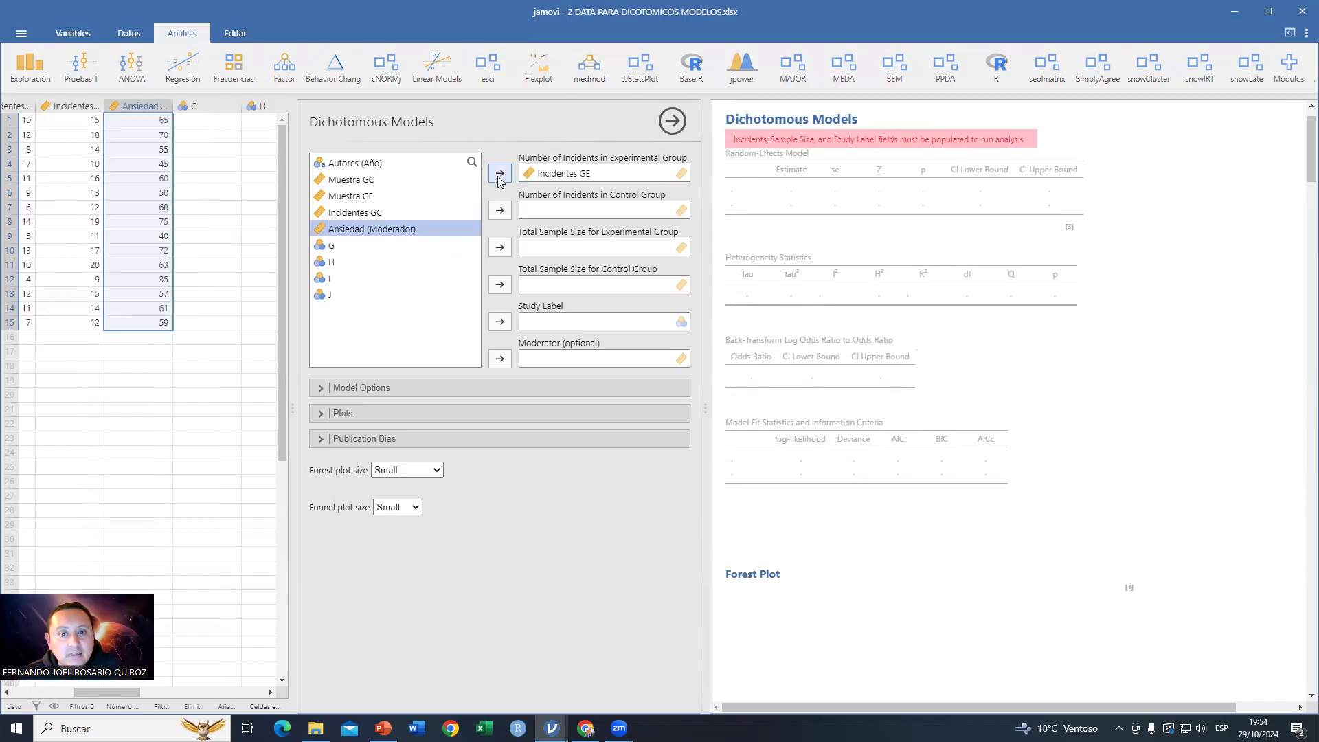
Step: Assign Incidentes GC as control-group incidents and Muestra GE as the experimental group's total sample size
{"action": "left_click", "coordinate": [343, 213]}
{"action": "left_click", "coordinate": [500, 212]}
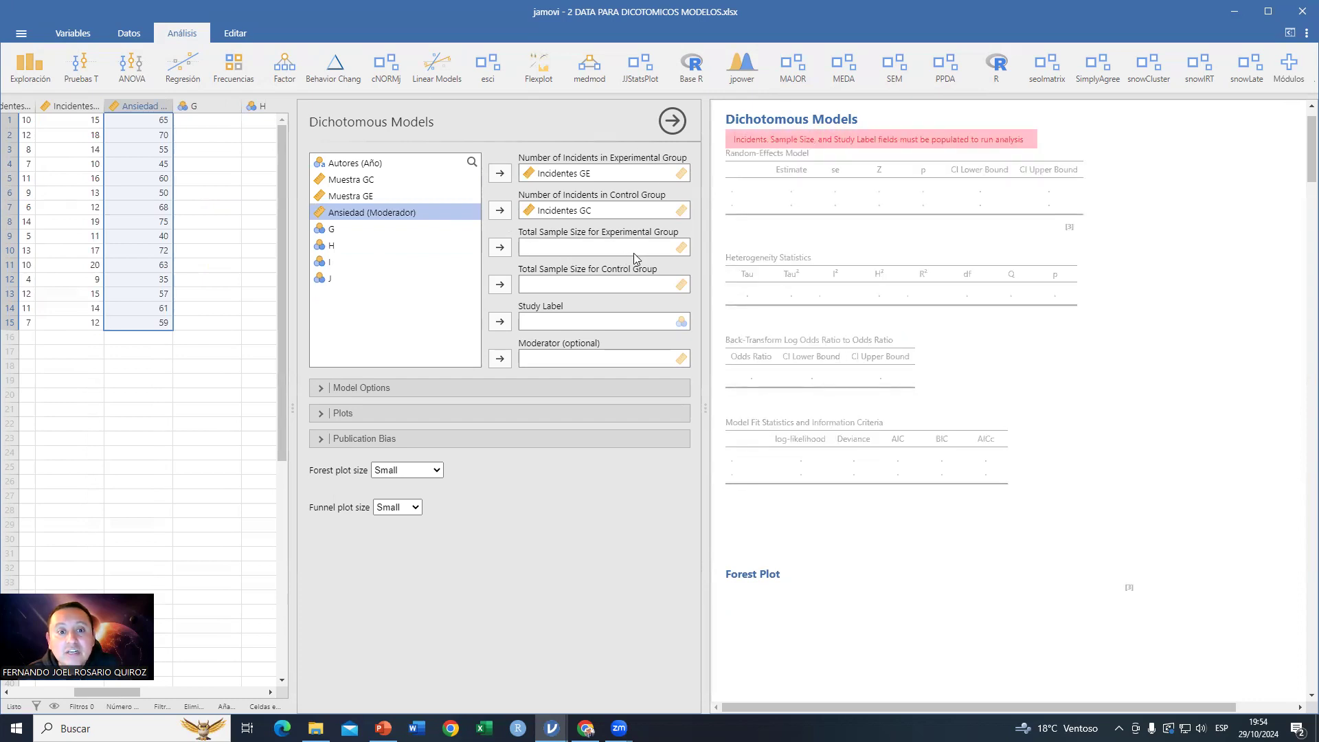
{"action": "left_click", "coordinate": [368, 198]}
{"action": "left_click", "coordinate": [500, 247]}
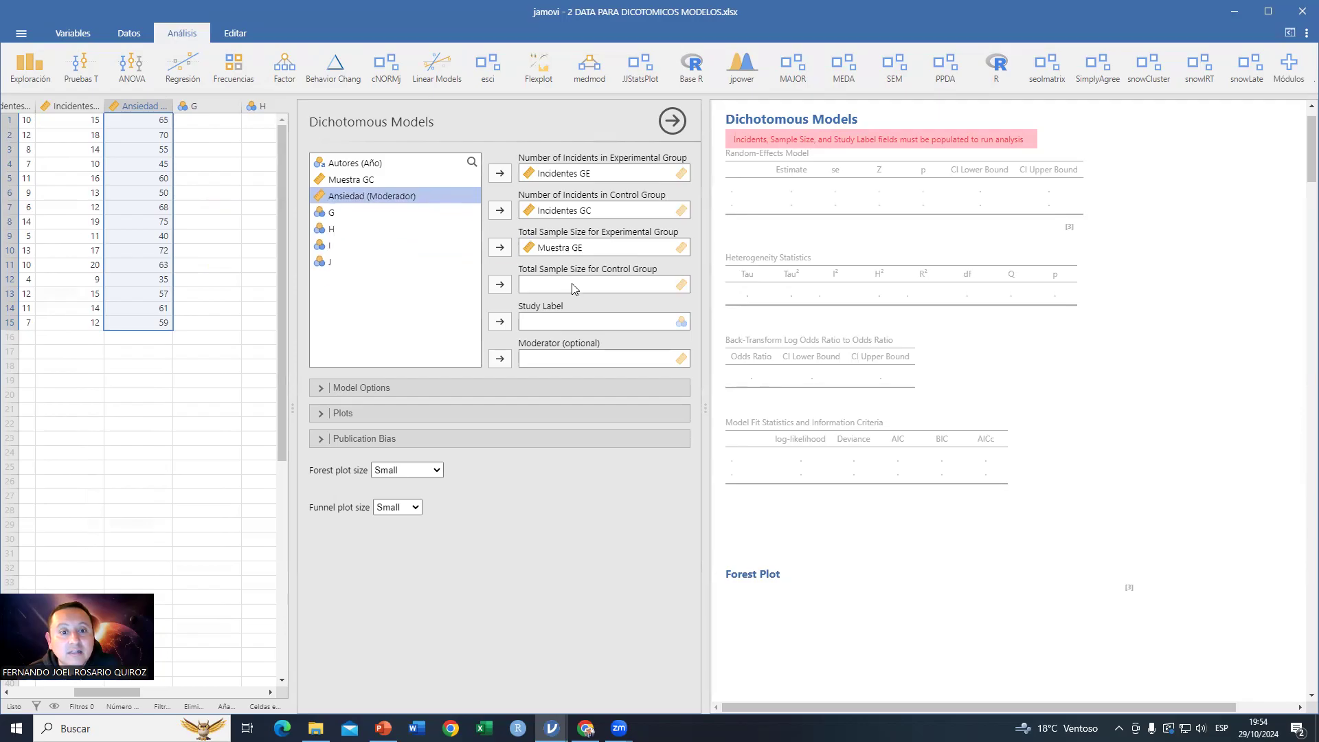
Step: Assign Muestra GC as the control group's total sample size and Autores (Año) as the study label
{"action": "left_click", "coordinate": [340, 180]}
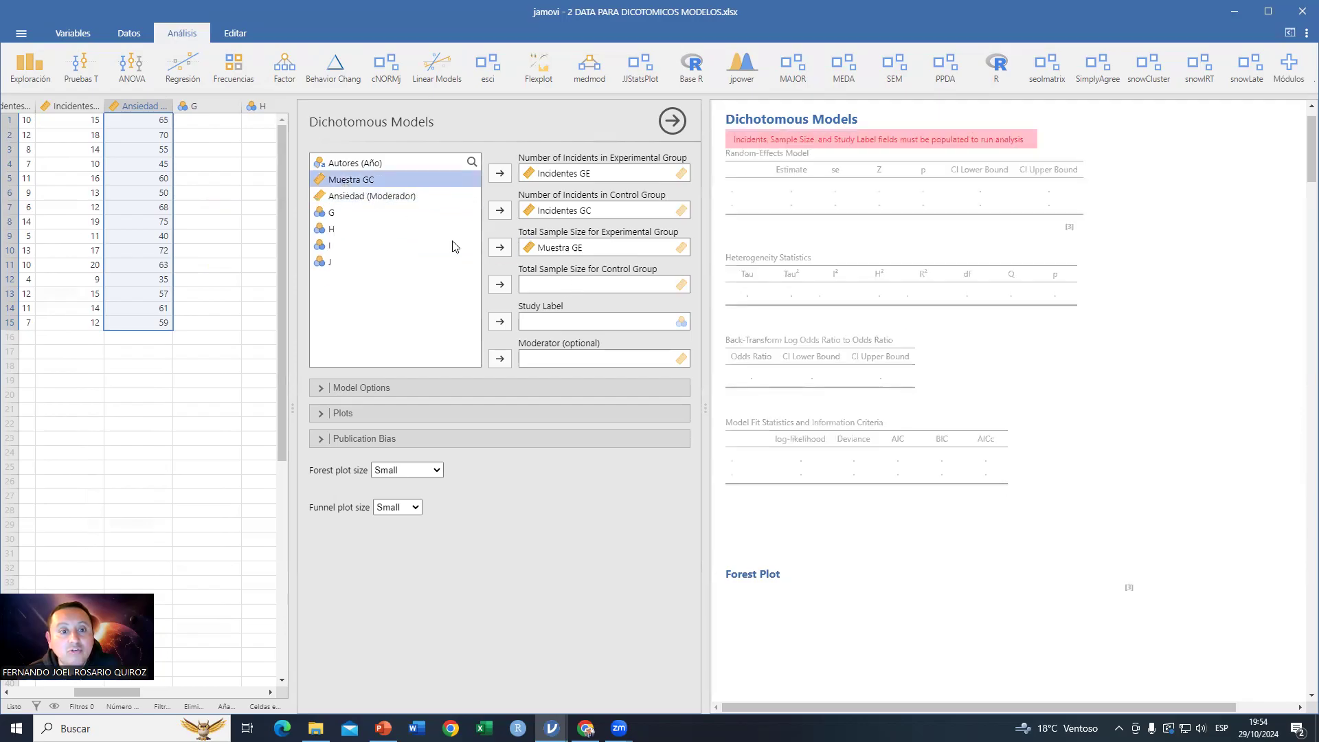
{"action": "left_click", "coordinate": [499, 285]}
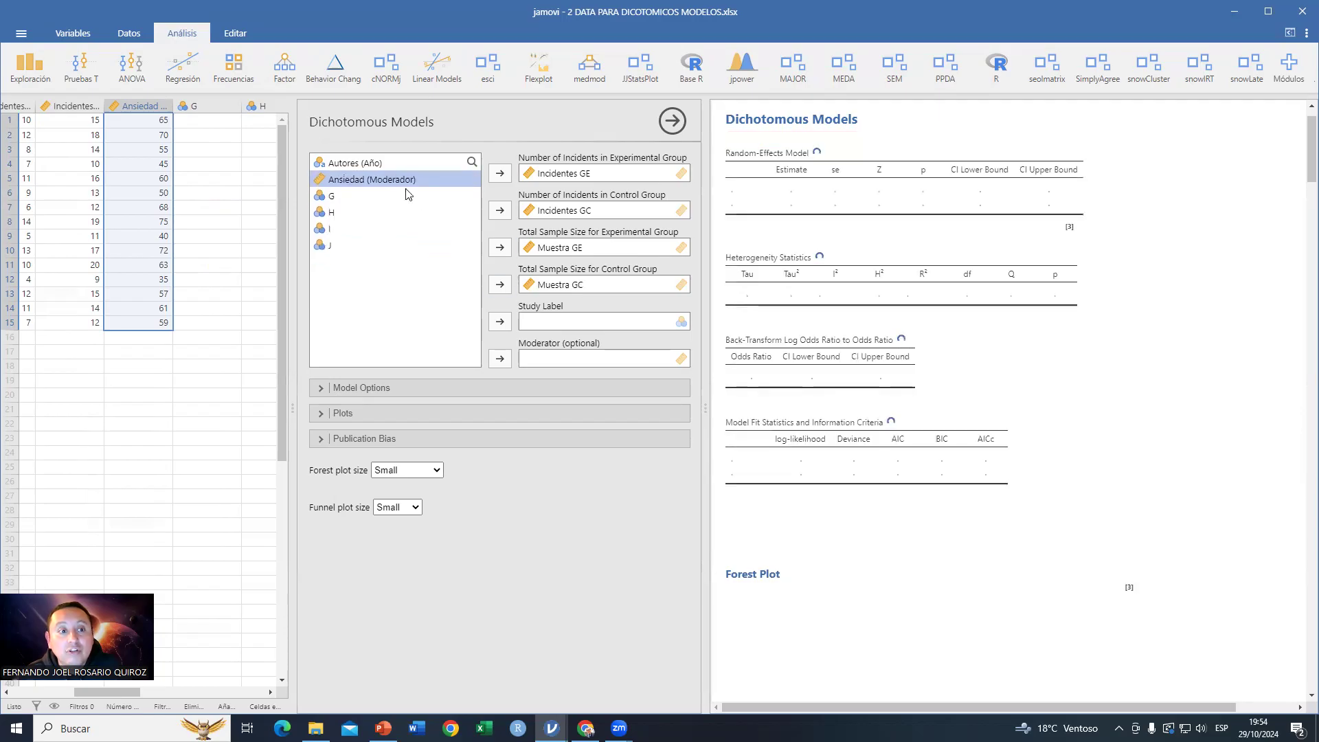
{"action": "left_click", "coordinate": [357, 163]}
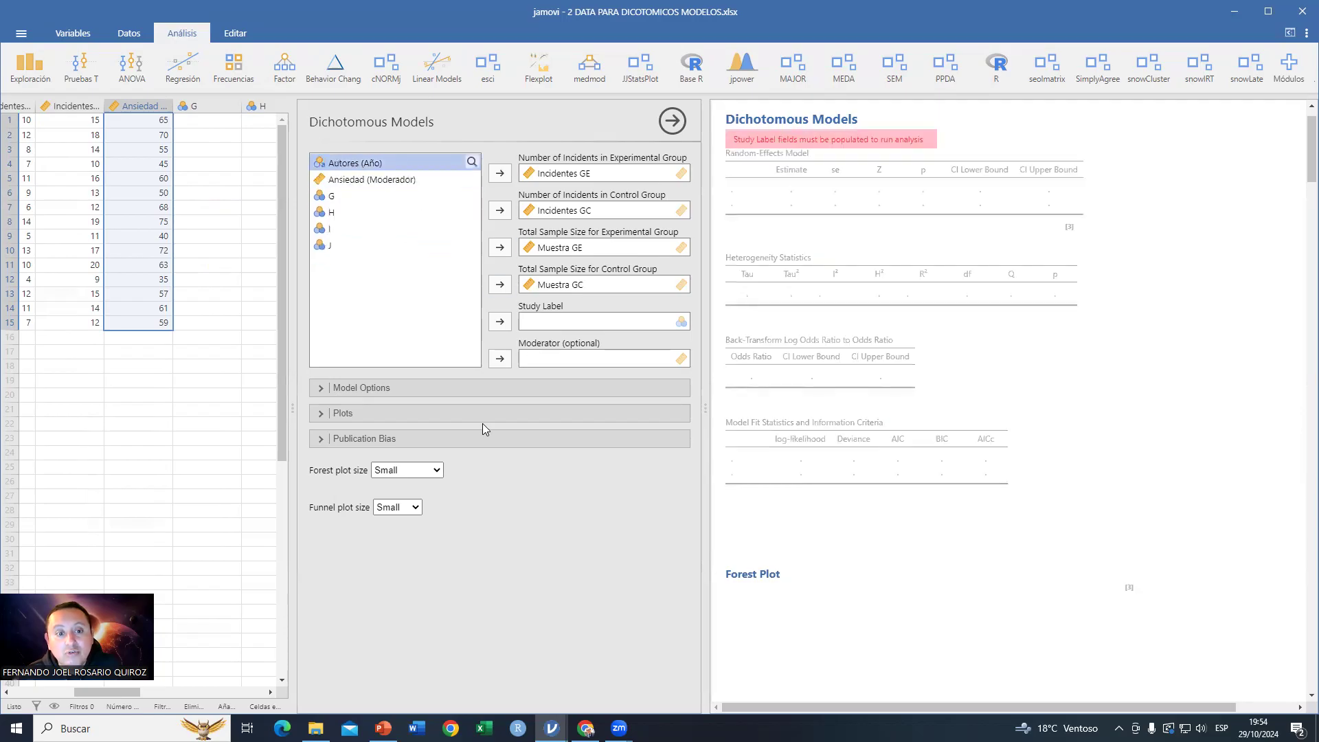
{"action": "left_click", "coordinate": [499, 323]}
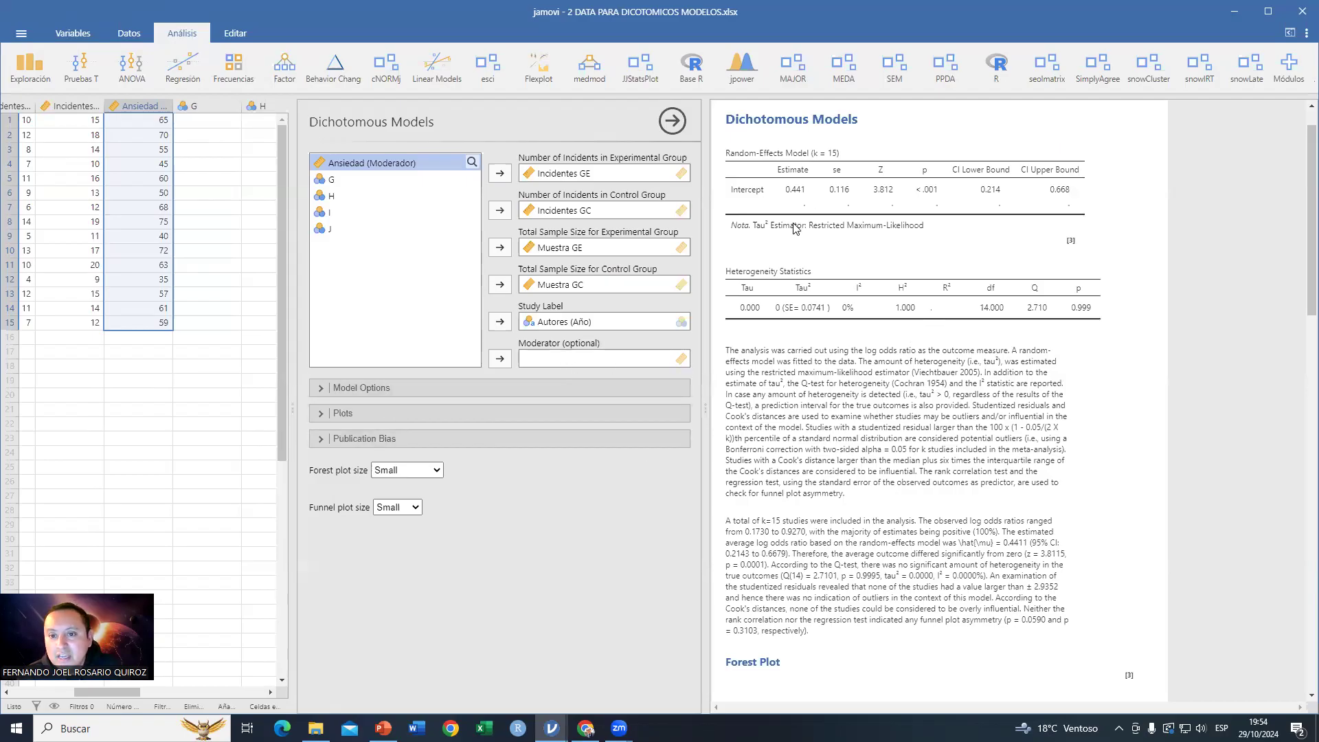
Step: Examine the random-effects results, forest plot, publication bias tests and funnel plot
{"action": "scroll", "coordinate": [904, 422], "scroll_direction": "down", "scroll_amount": 5}
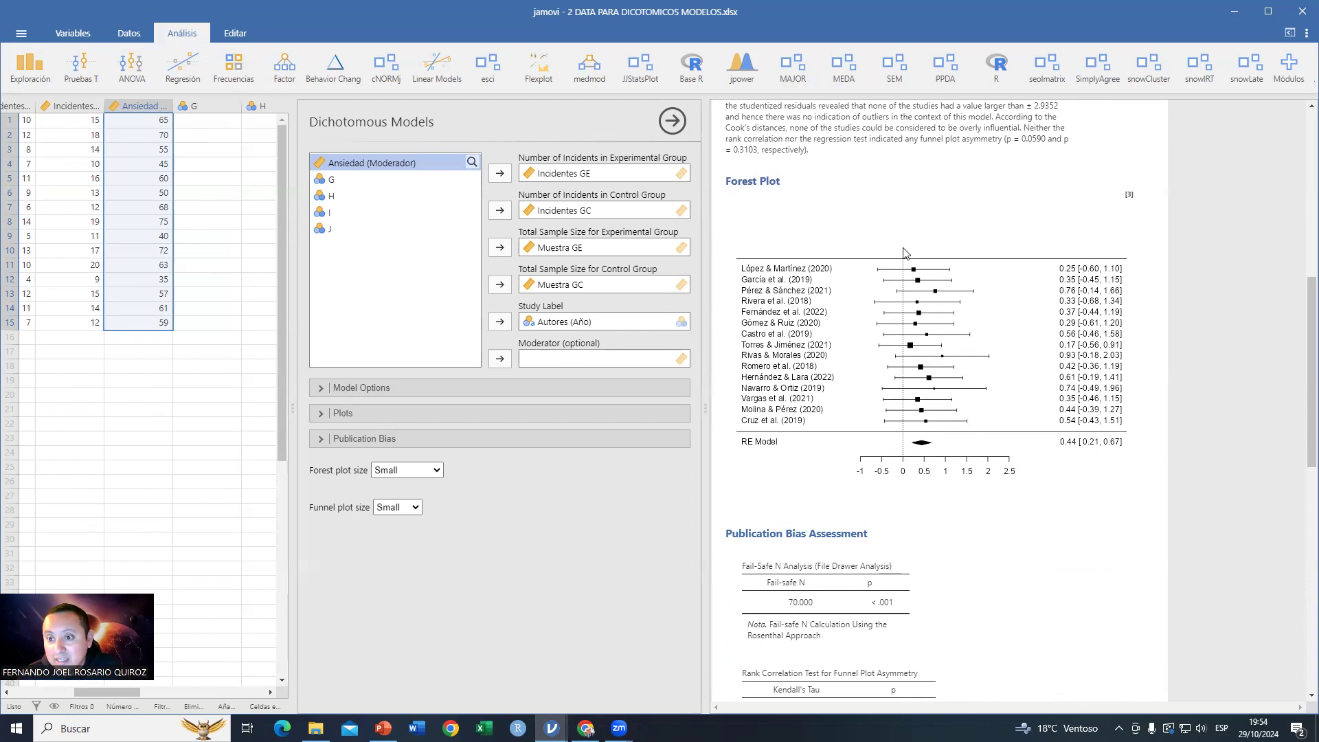
{"action": "scroll", "coordinate": [936, 390], "scroll_direction": "up", "scroll_amount": 3}
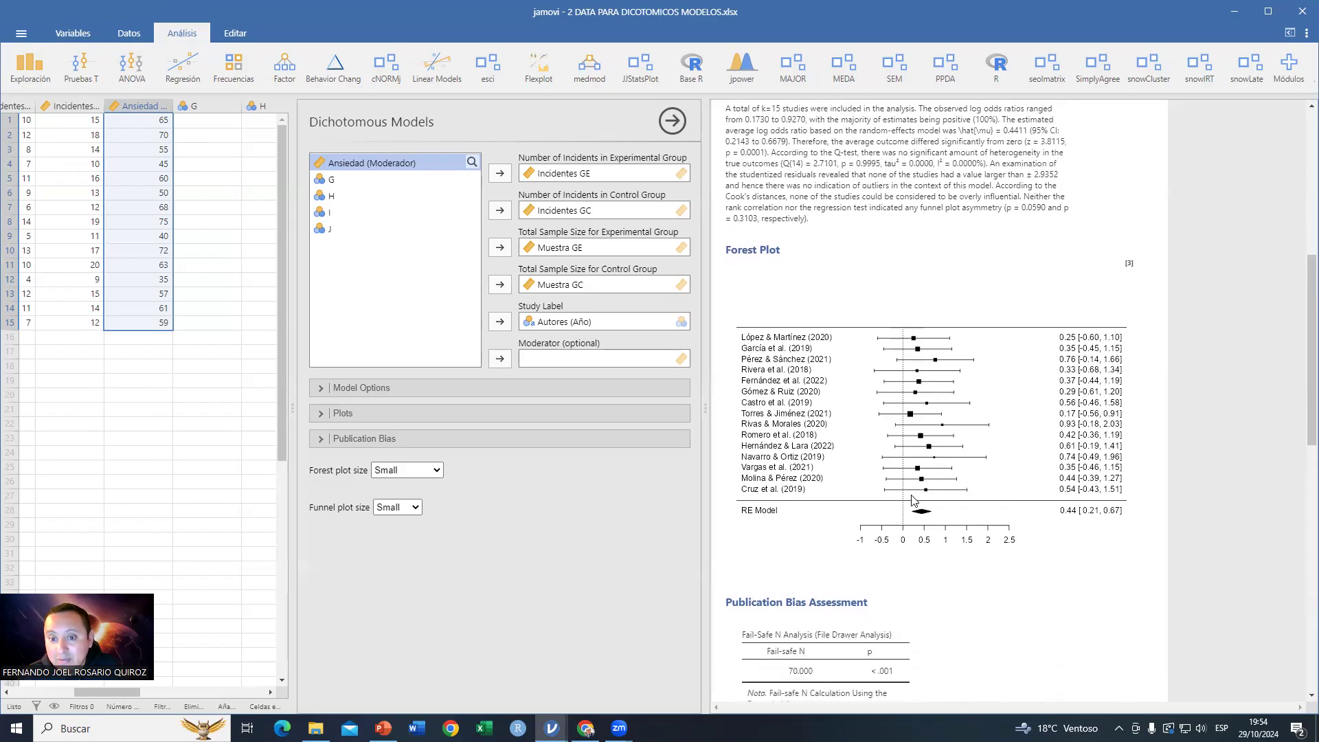
{"action": "scroll", "coordinate": [971, 509], "scroll_direction": "down", "scroll_amount": 10}
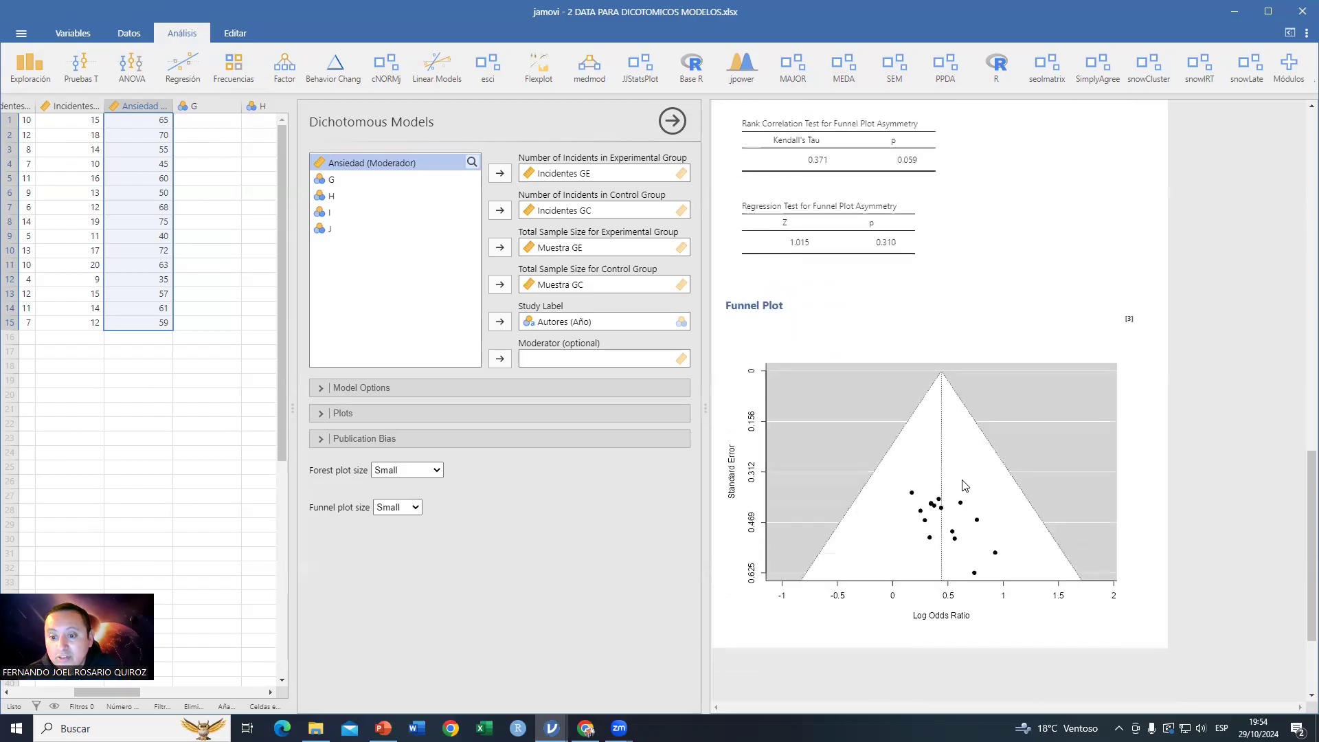
{"action": "scroll", "coordinate": [965, 485], "scroll_direction": "down", "scroll_amount": 3}
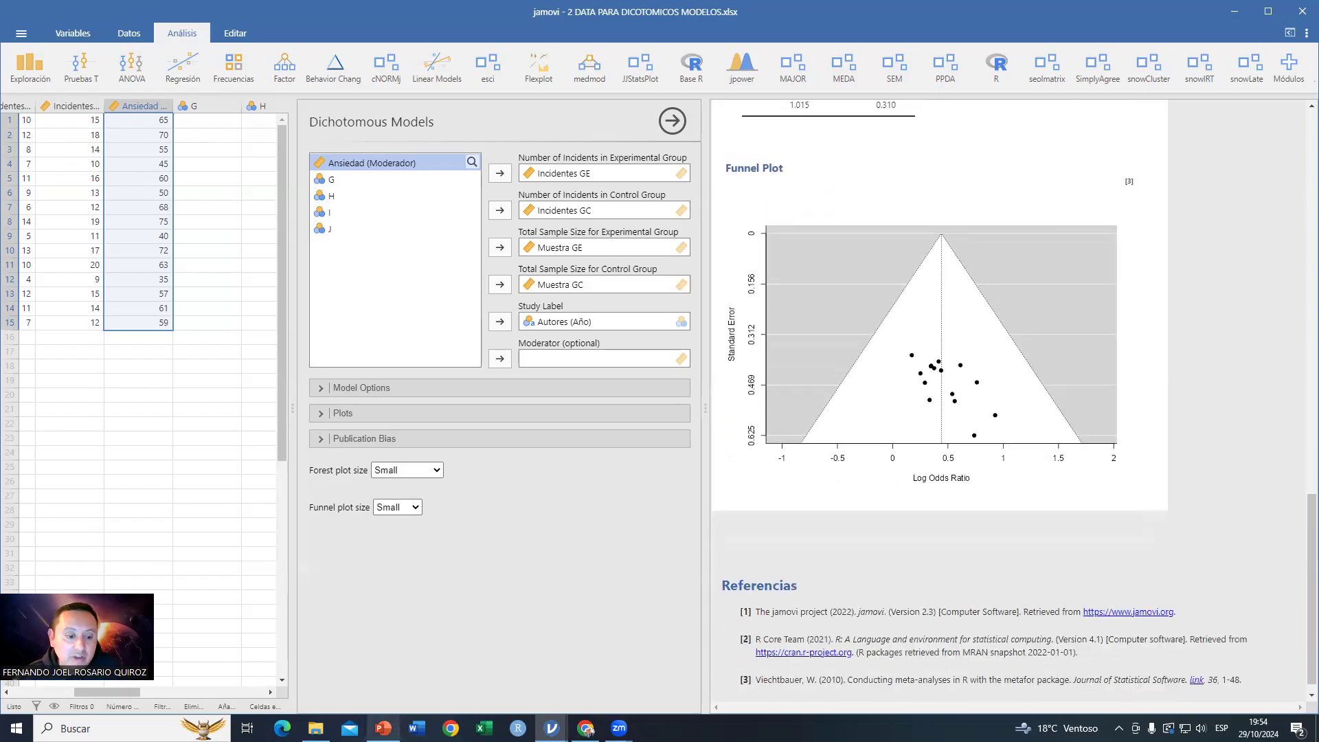
Step: Switch to PowerPoint and go to the slide on the resilience and psychological wellbeing effect-size meta-analysis
{"action": "left_click", "coordinate": [383, 728]}
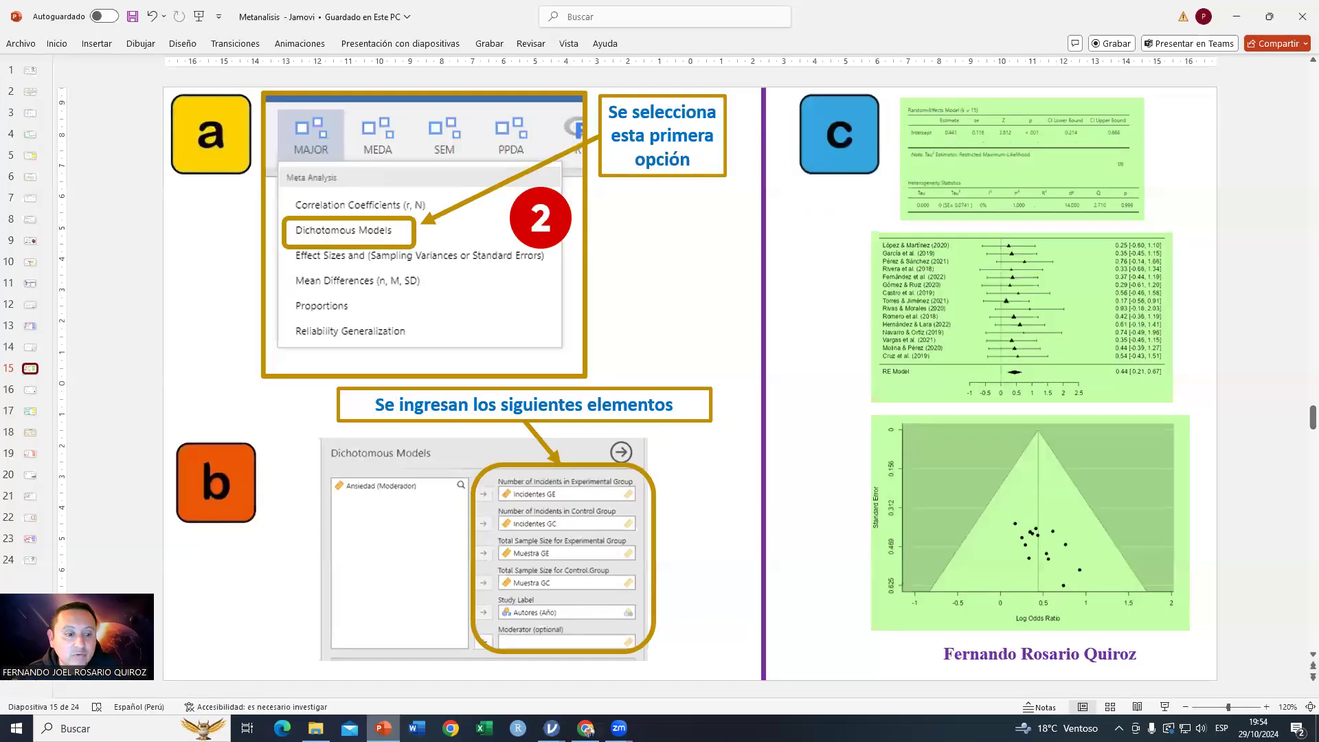
{"action": "left_click", "coordinate": [32, 348]}
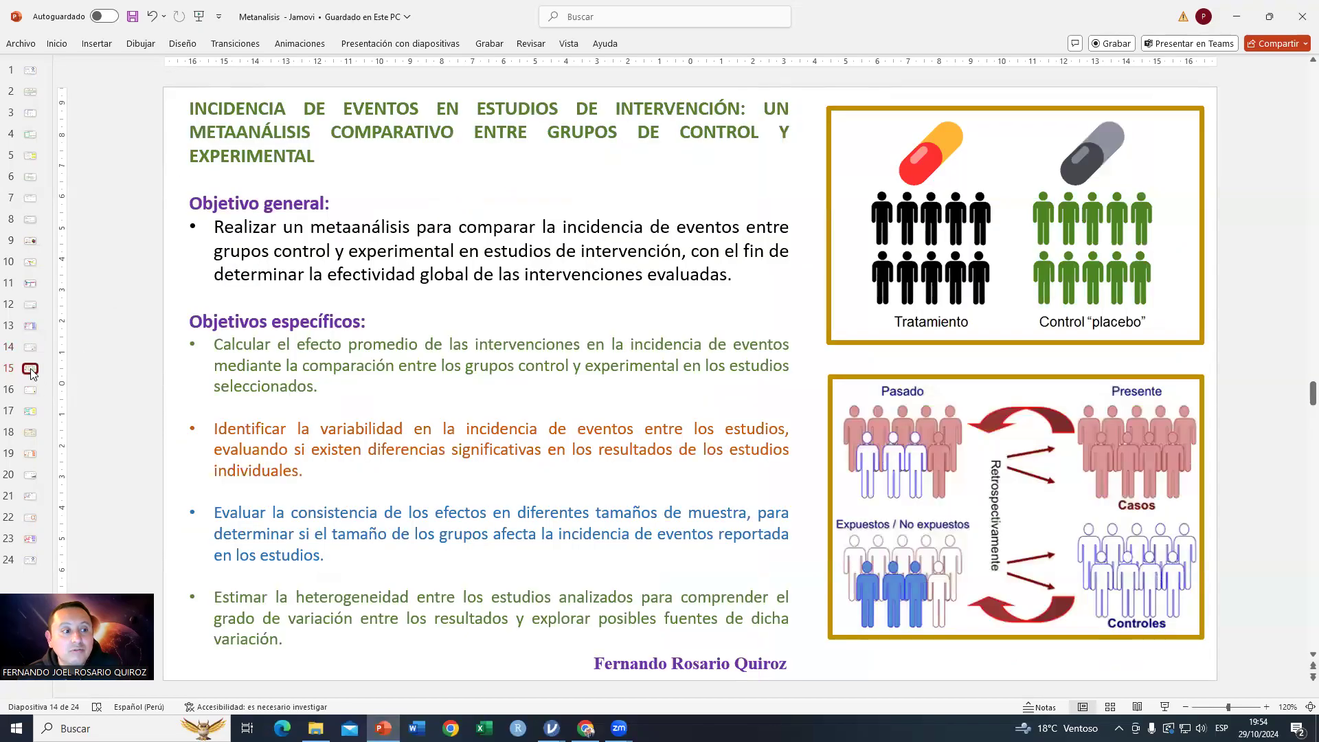
{"action": "left_click", "coordinate": [31, 370]}
{"action": "left_click", "coordinate": [36, 395]}
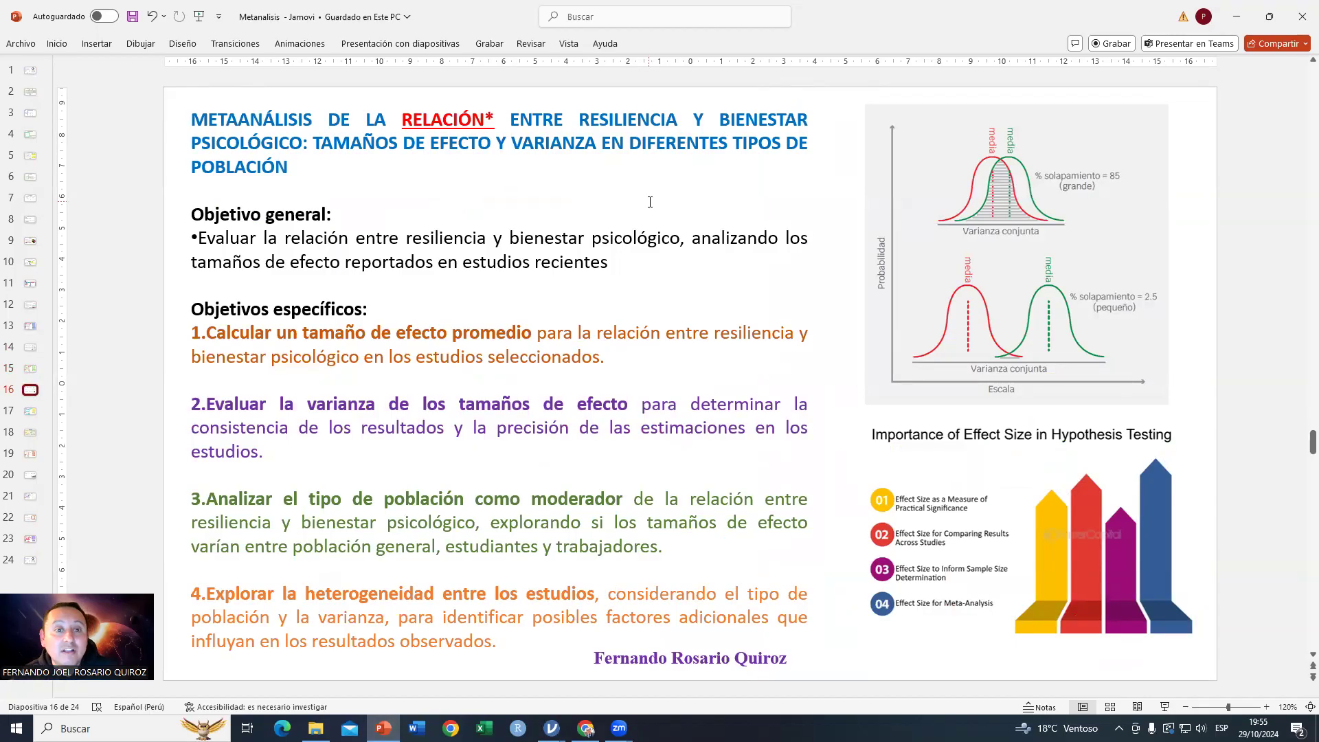
Step: Highlight the slide's title, general objective and first two specific objectives while explaining them
{"action": "left_click_drag", "start_coordinate": [317, 147], "coordinate": [771, 179]}
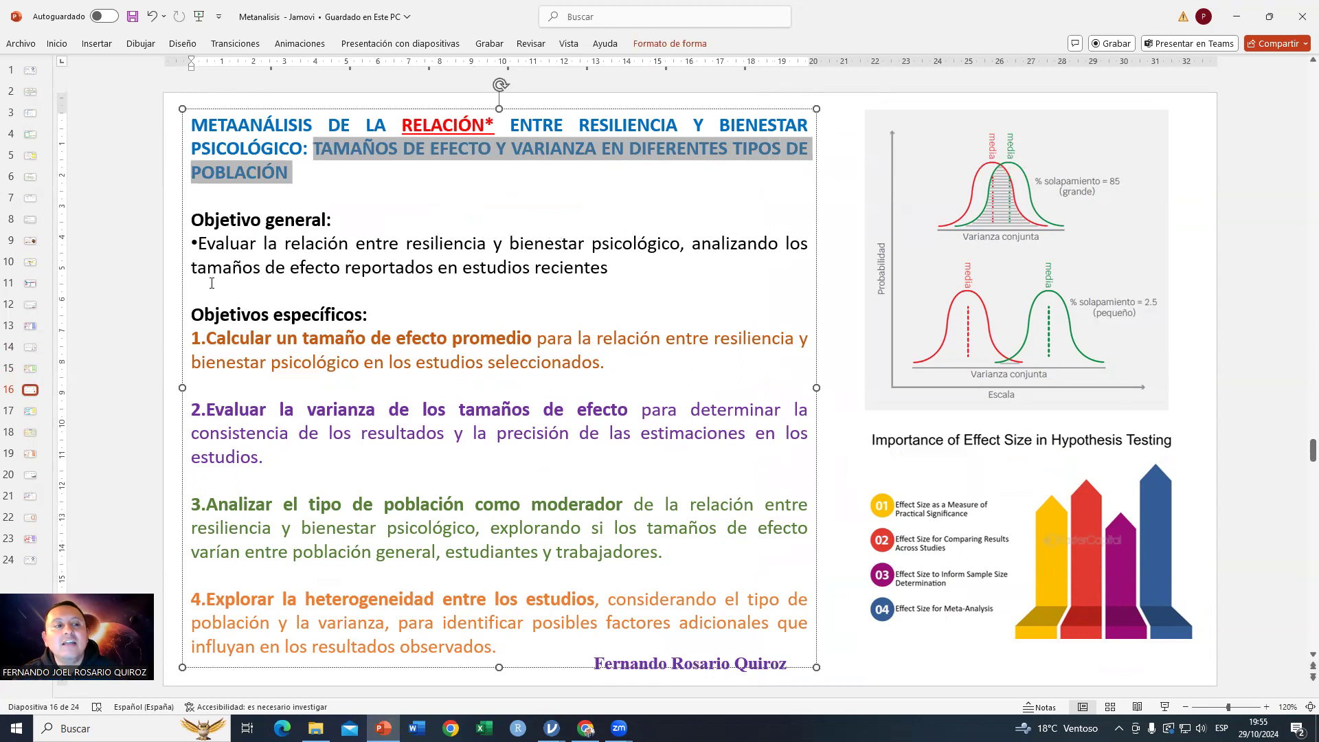
{"action": "left_click_drag", "start_coordinate": [267, 270], "coordinate": [576, 258]}
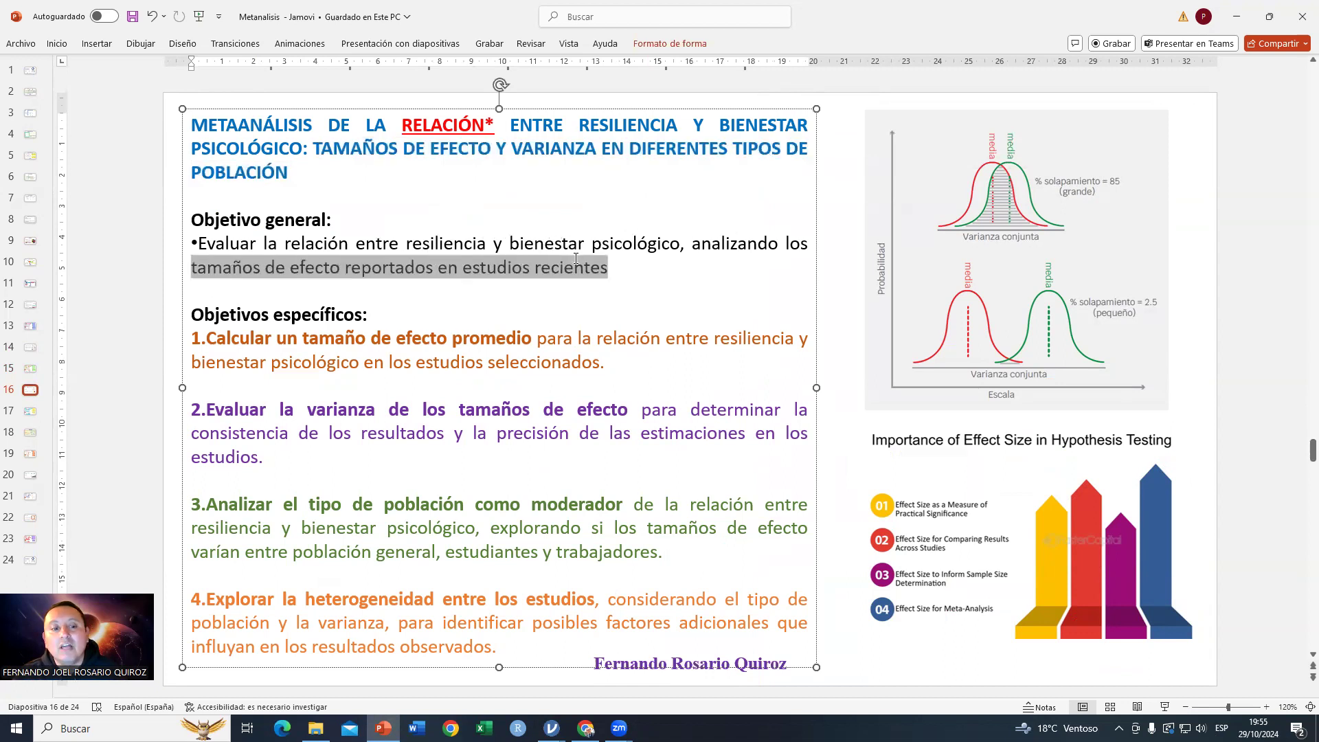
{"action": "left_click_drag", "start_coordinate": [215, 341], "coordinate": [575, 357]}
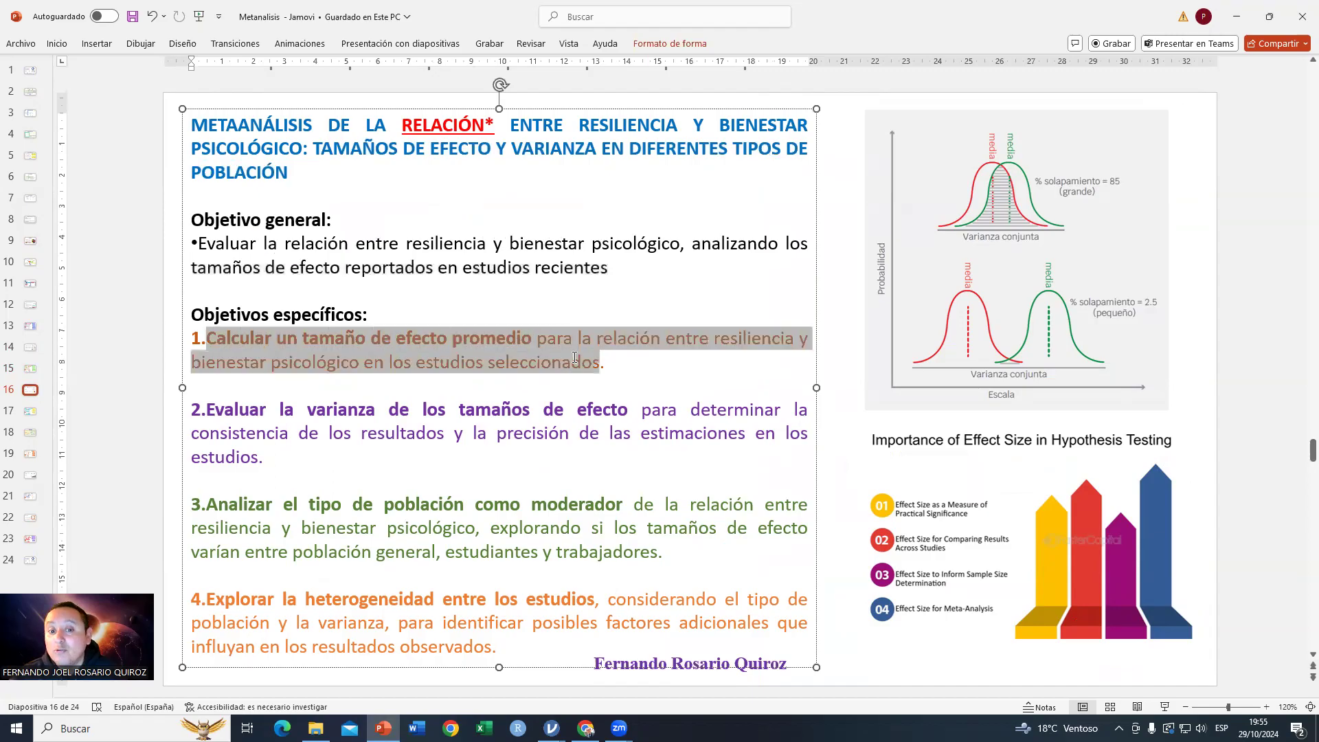
{"action": "left_click", "coordinate": [688, 384]}
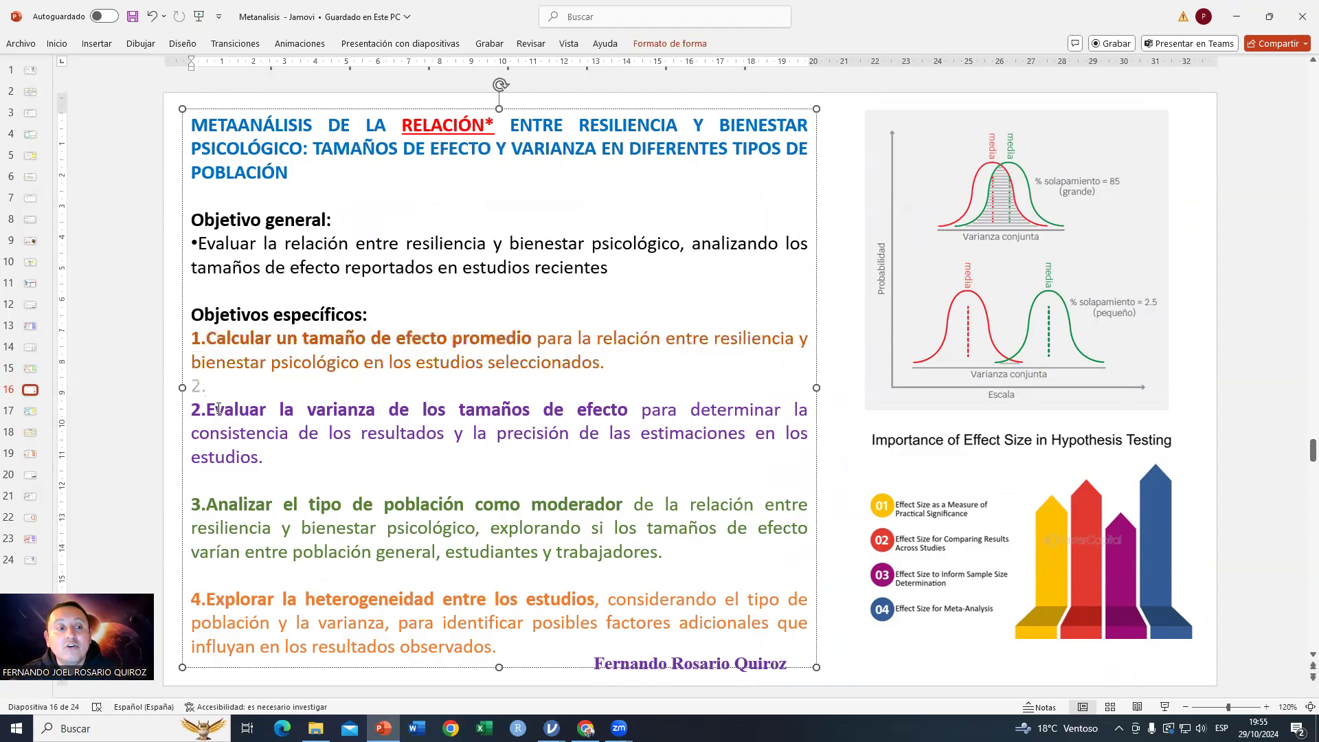
{"action": "left_click_drag", "start_coordinate": [219, 409], "coordinate": [331, 457]}
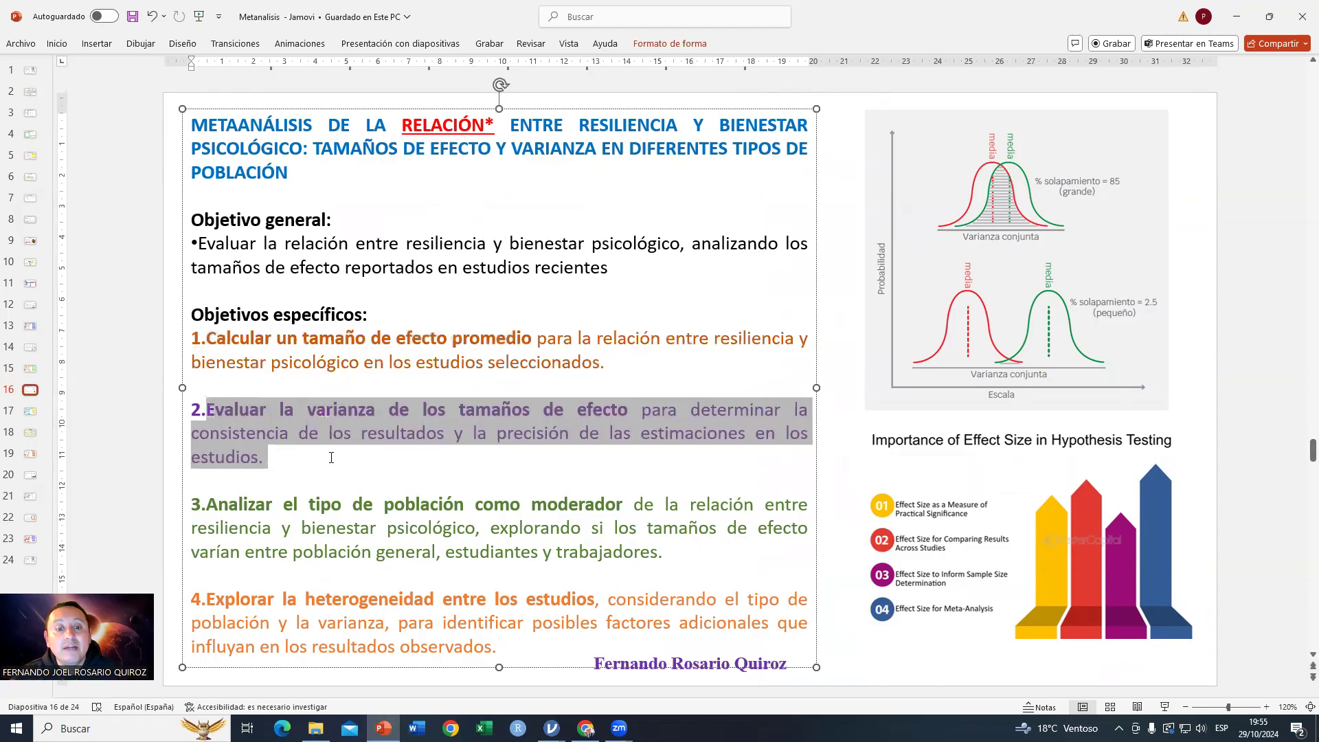
{"action": "left_click", "coordinate": [836, 451]}
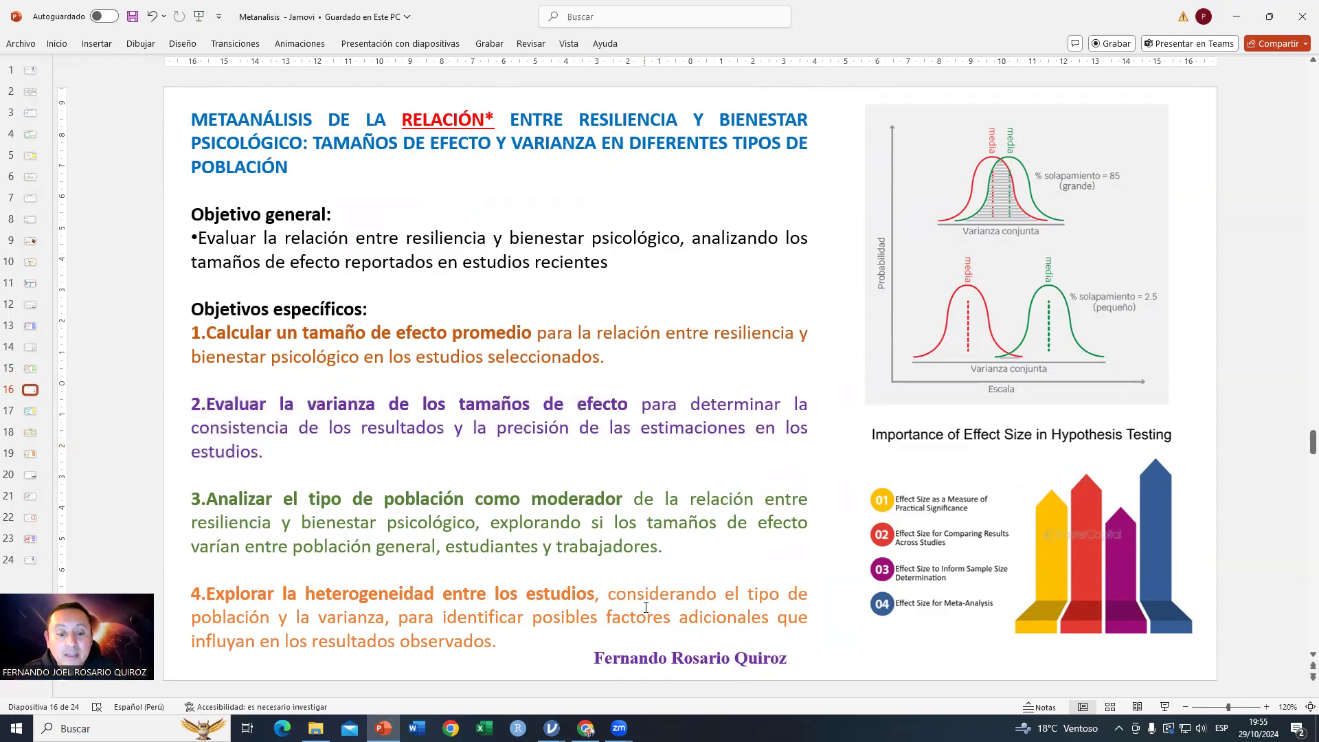
Step: Return to jamovi and open the file 3 DATA PARA TAMAÑOS DEL EFECTO - VARIANZAS O ERROR ESTANDAR, maximizing its window
{"action": "left_click", "coordinate": [552, 729]}
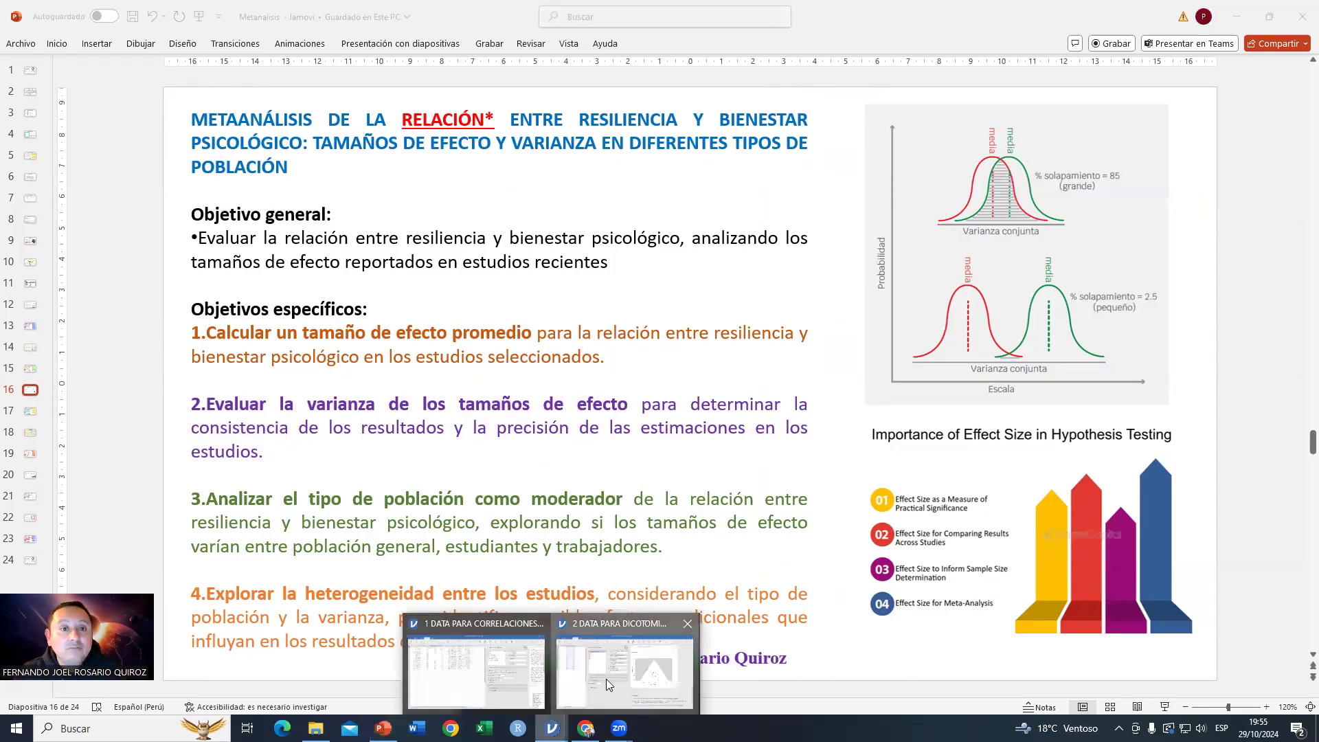
{"action": "left_click", "coordinate": [624, 660]}
{"action": "left_click", "coordinate": [28, 36]}
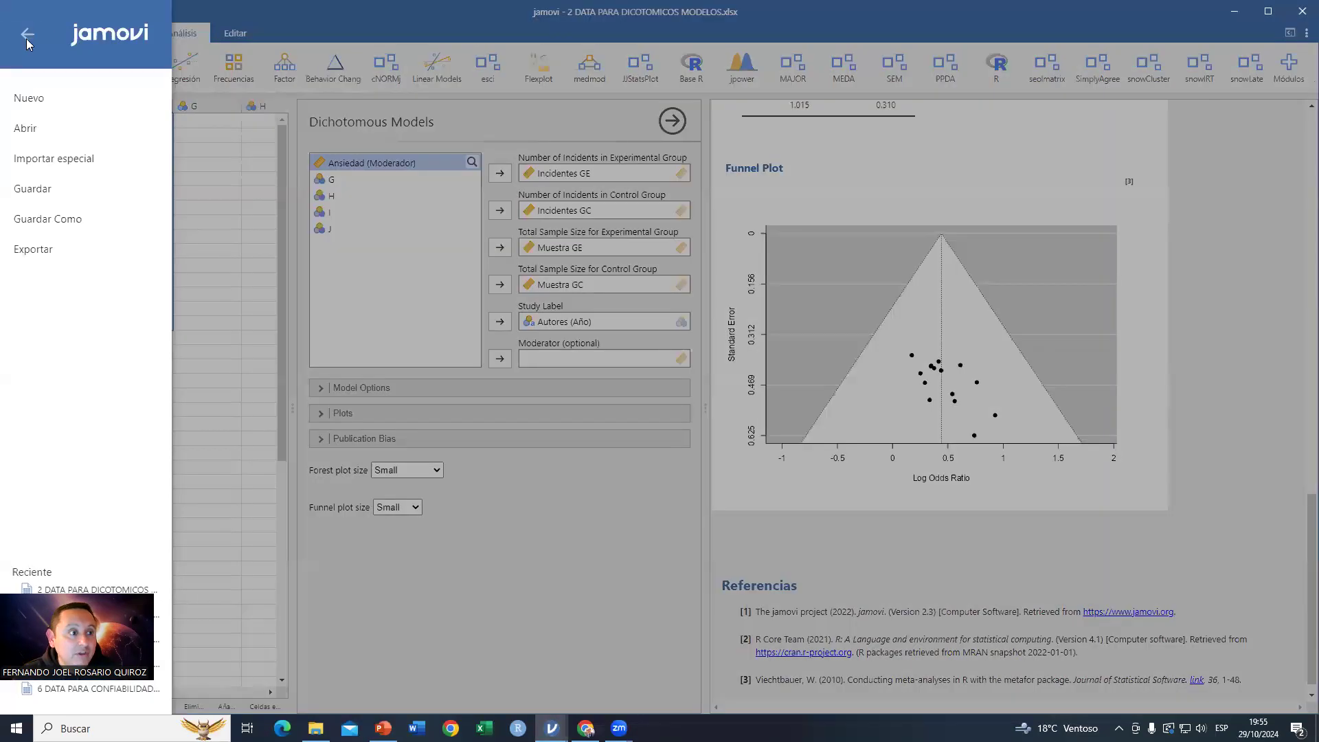
{"action": "left_click", "coordinate": [28, 129]}
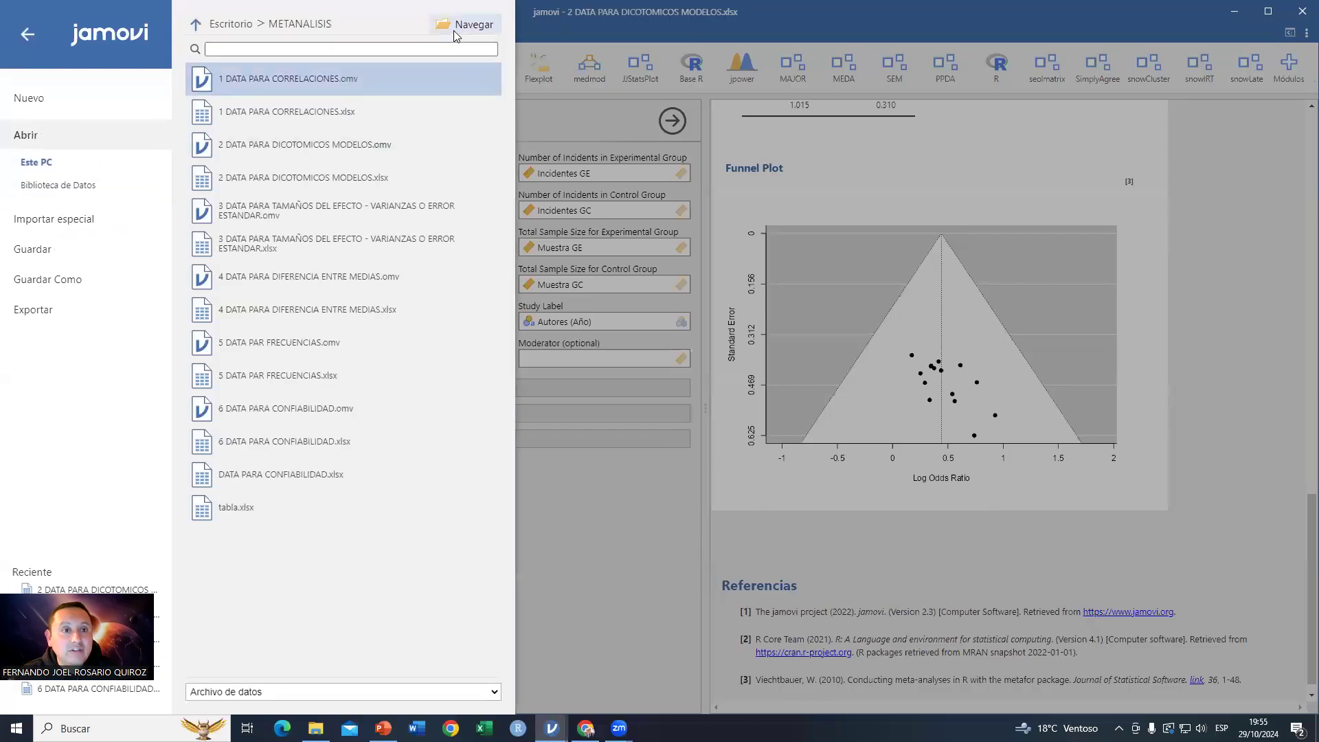
{"action": "left_click", "coordinate": [455, 34]}
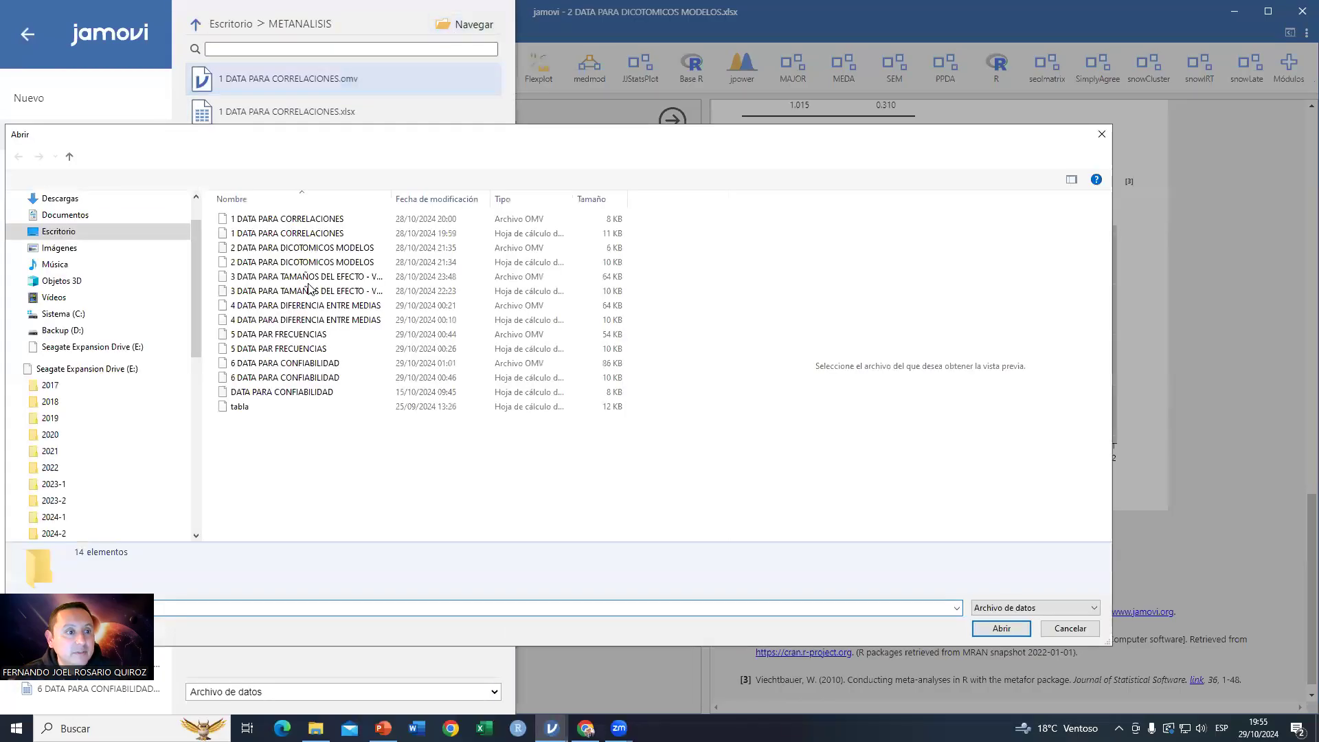
{"action": "left_click", "coordinate": [321, 279]}
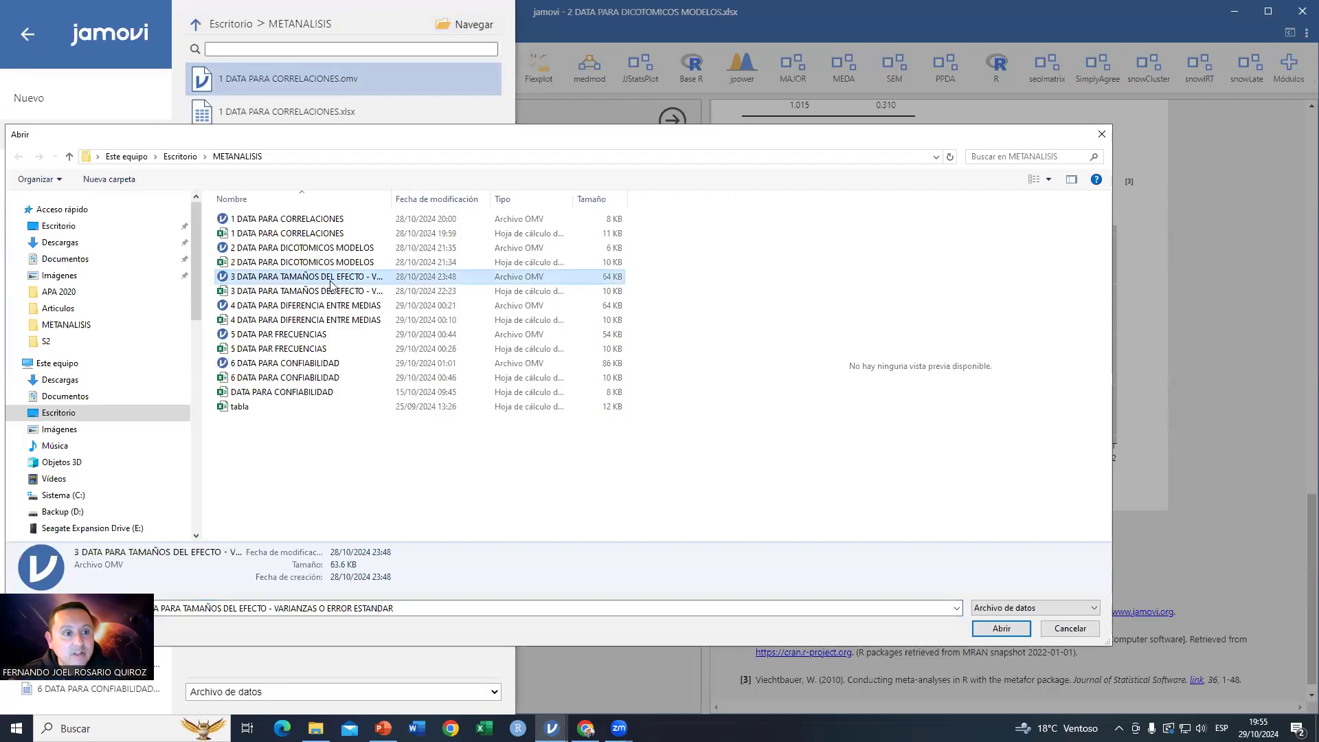
{"action": "left_click", "coordinate": [997, 627]}
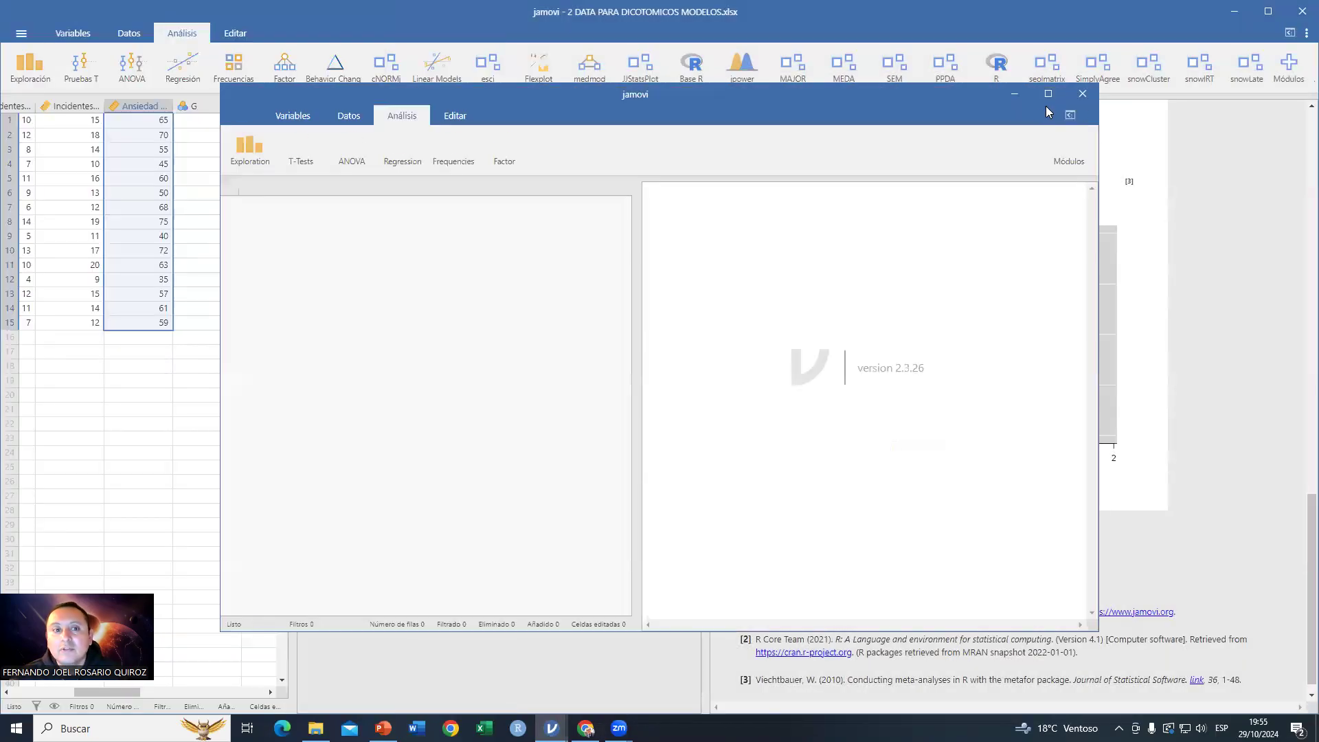
{"action": "left_click", "coordinate": [1050, 93]}
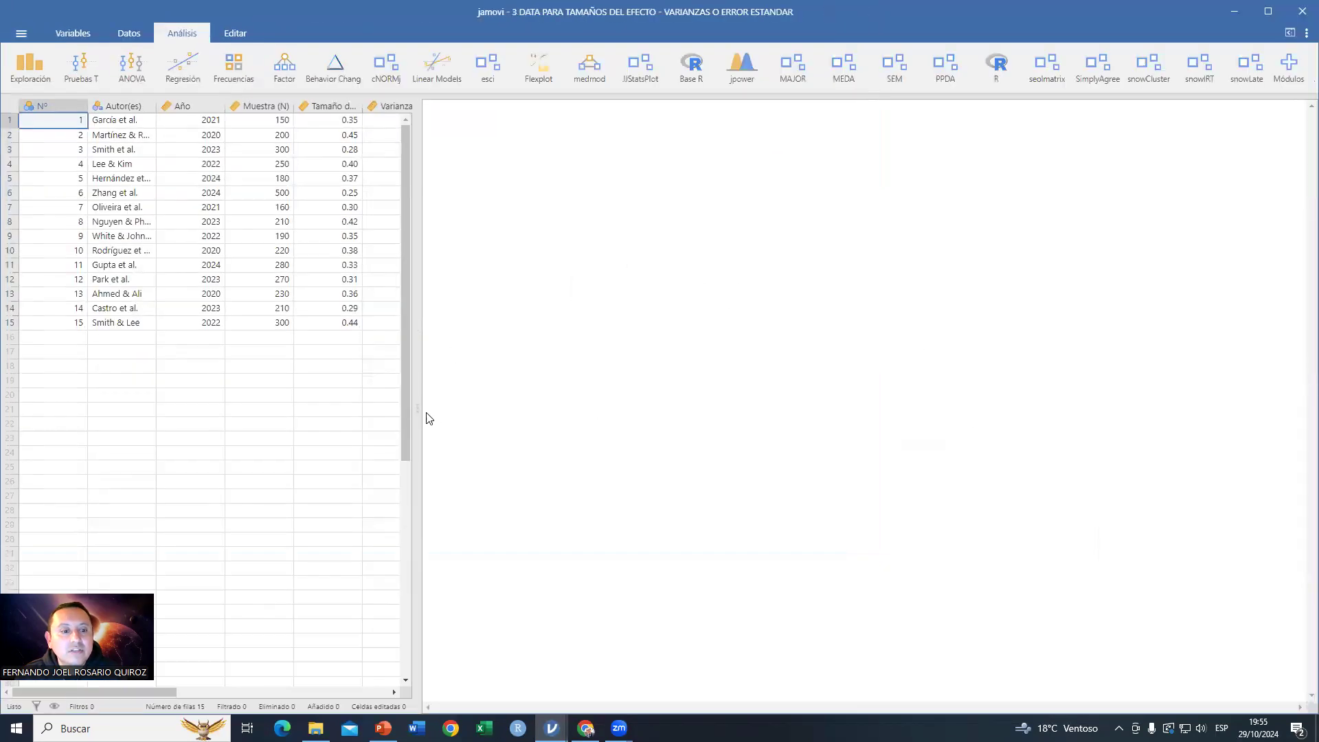
Step: Reopen the effect sizes meta-analysis options and examine the sample size, effect size, variance and standard error data columns
{"action": "left_click_drag", "start_coordinate": [413, 403], "coordinate": [700, 402]}
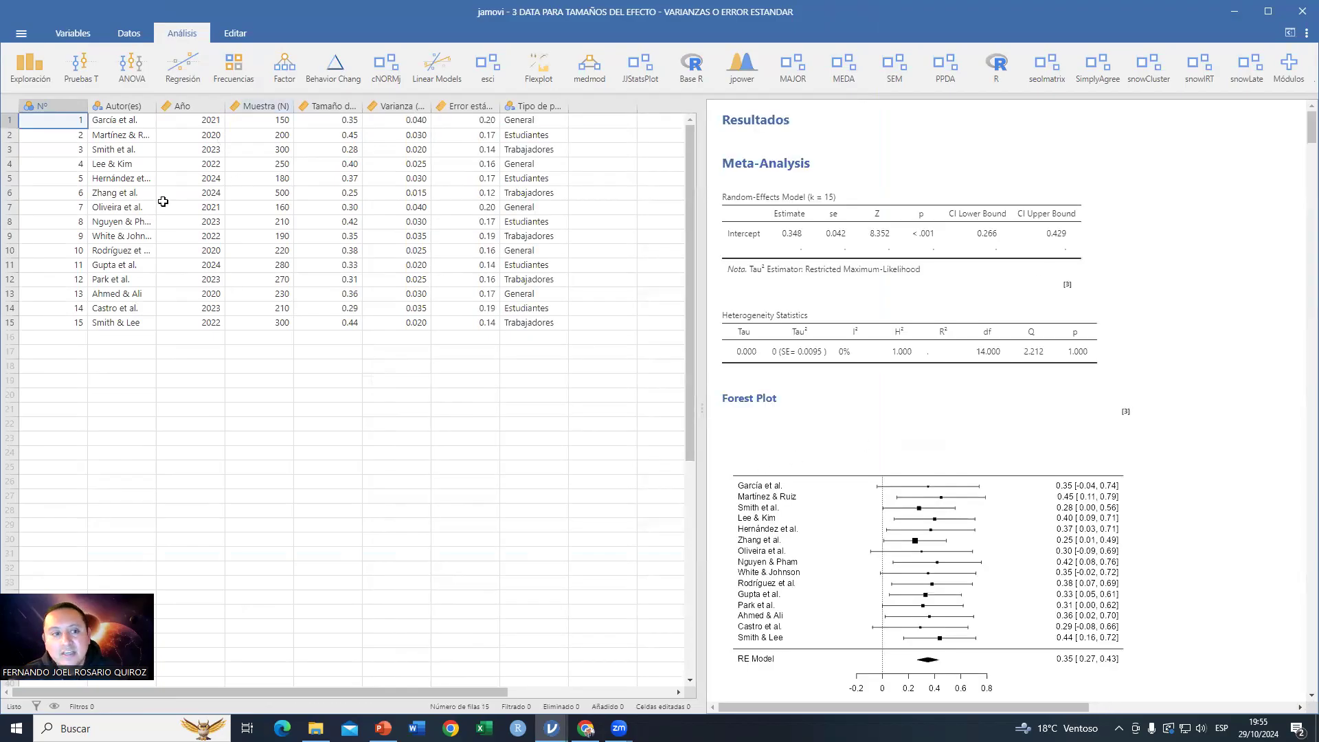
{"action": "left_click", "coordinate": [841, 284]}
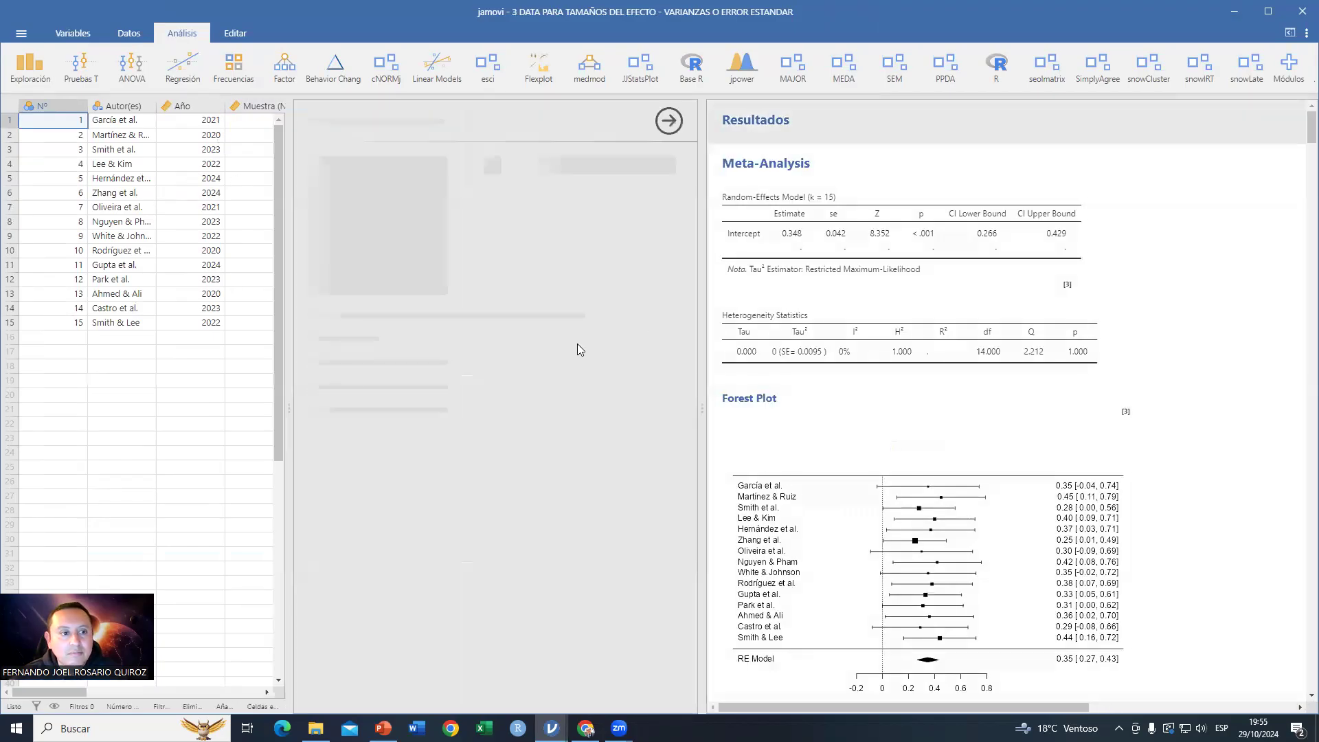
{"action": "left_click_drag", "start_coordinate": [288, 408], "coordinate": [824, 435]}
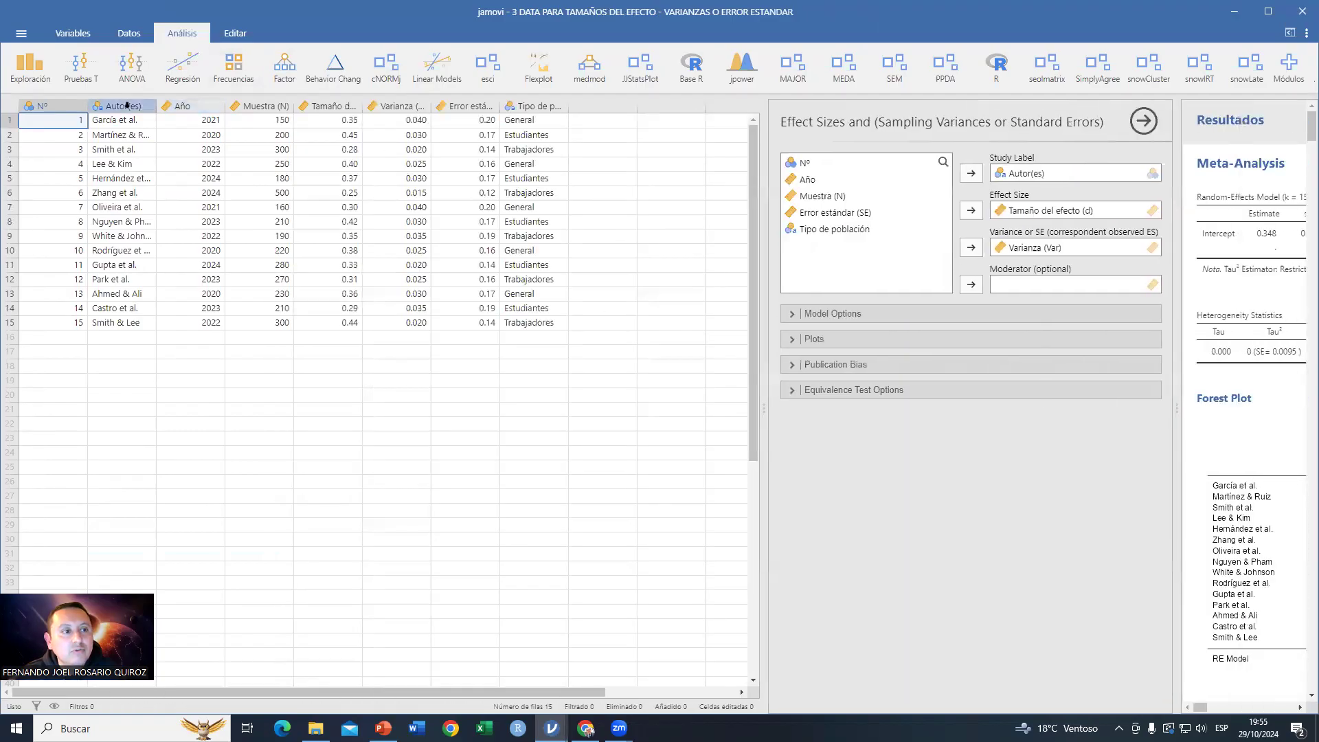
{"action": "left_click", "coordinate": [266, 104]}
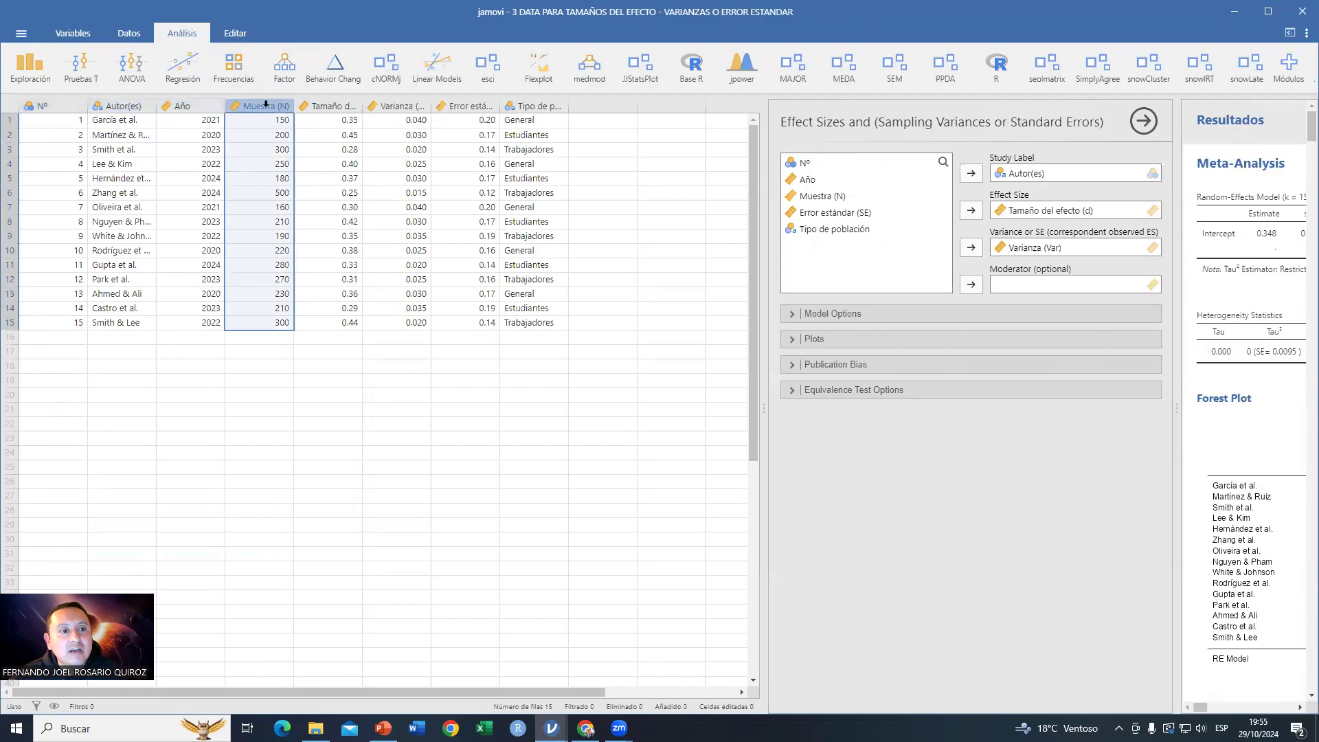
{"action": "left_click", "coordinate": [324, 103]}
{"action": "left_click", "coordinate": [388, 106]}
{"action": "left_click", "coordinate": [462, 103]}
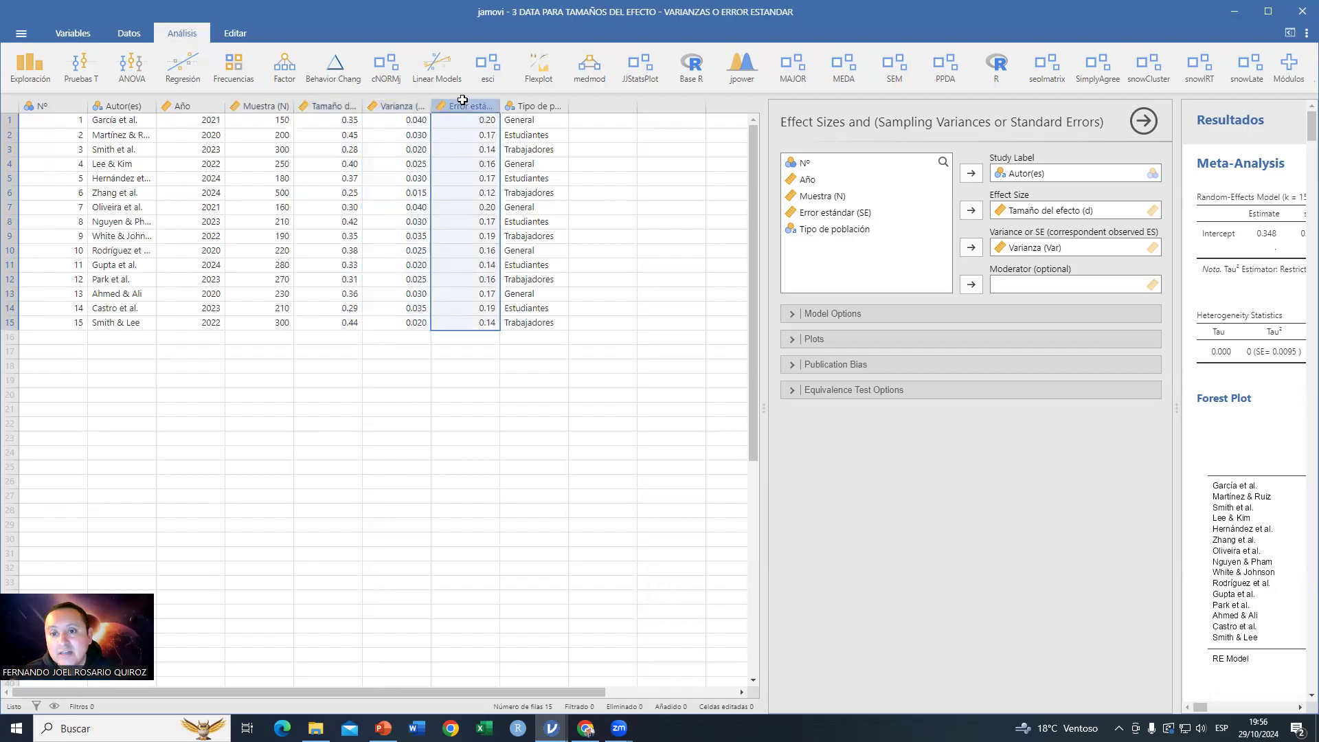
{"action": "left_click_drag", "start_coordinate": [1176, 408], "coordinate": [715, 214]}
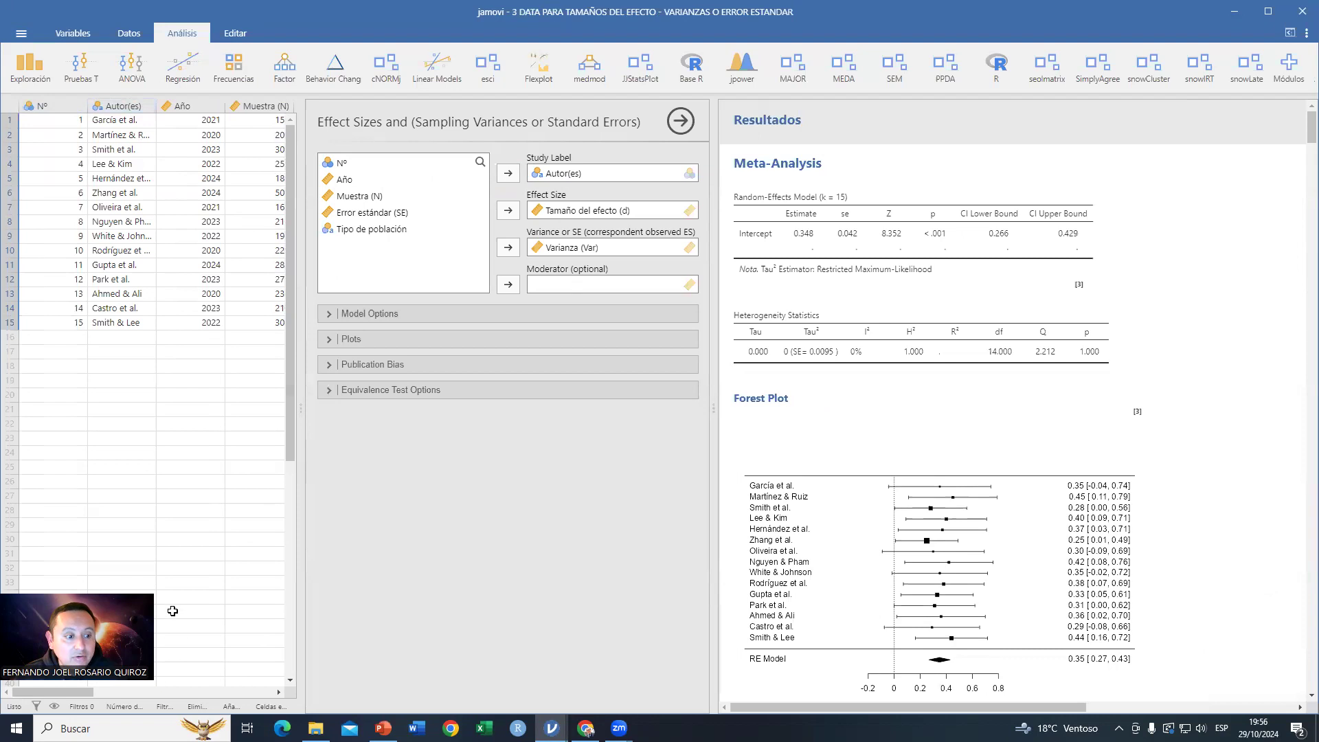
{"action": "left_click_drag", "start_coordinate": [60, 699], "coordinate": [112, 696]}
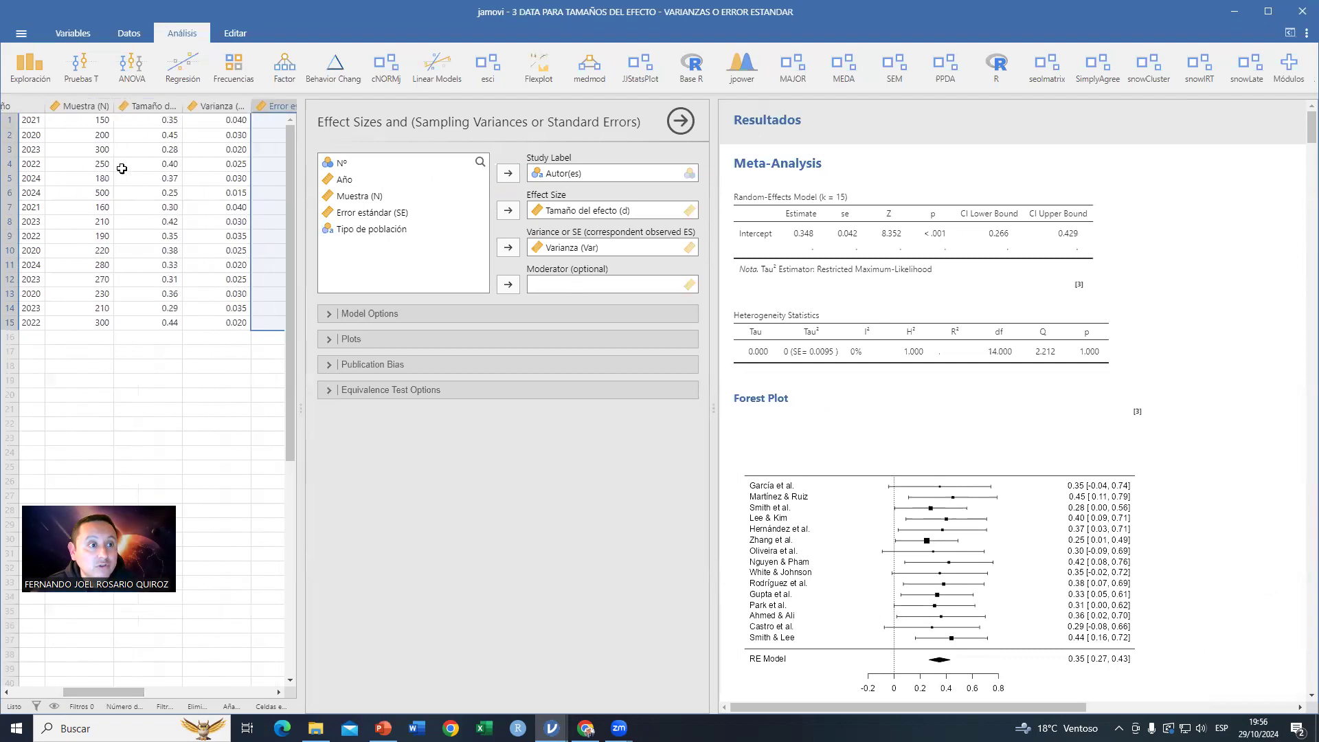
{"action": "left_click", "coordinate": [158, 106]}
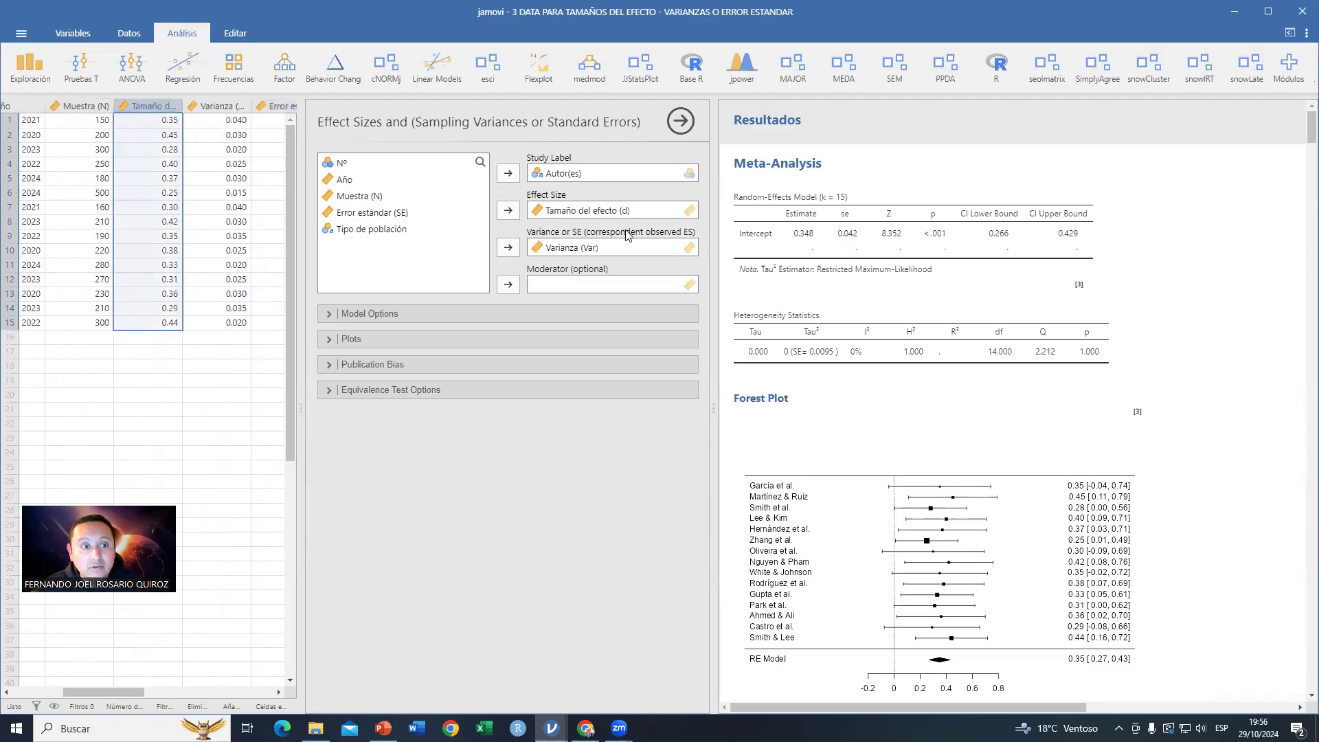
{"action": "left_click", "coordinate": [222, 105]}
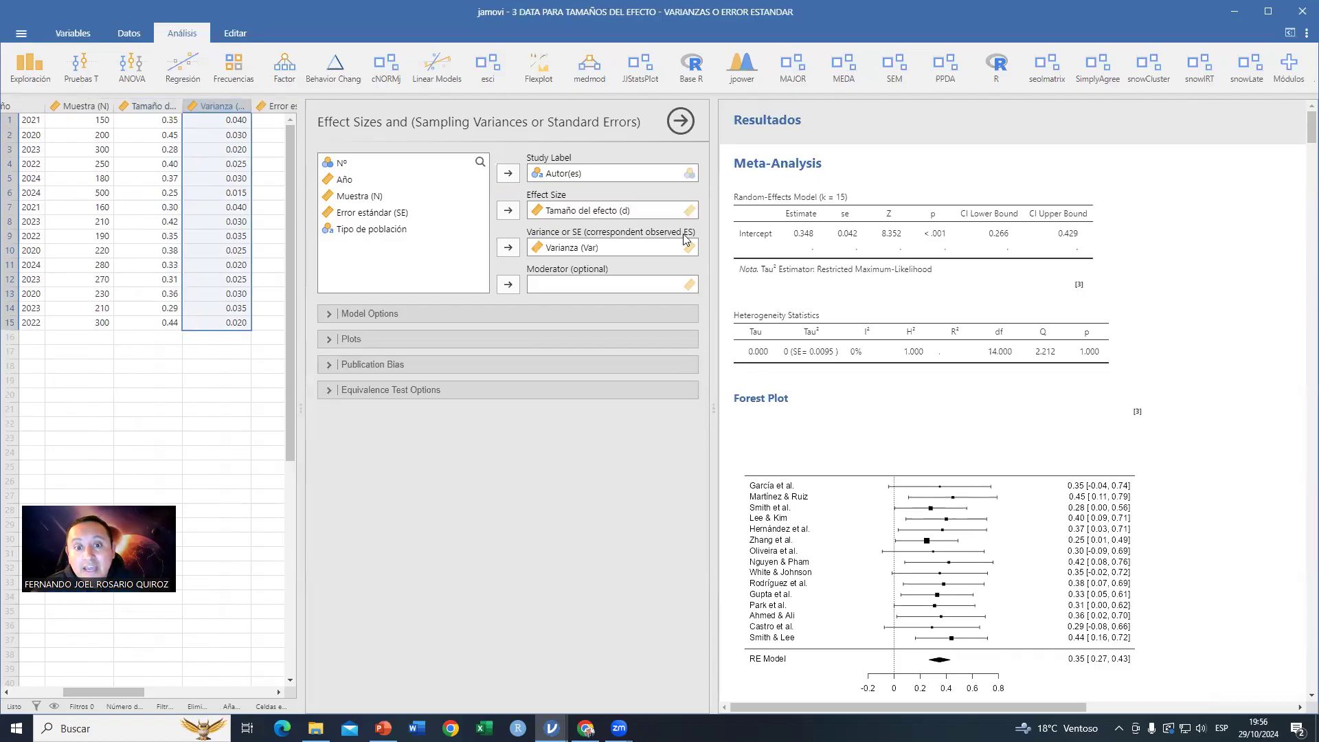
{"action": "left_click_drag", "start_coordinate": [144, 692], "coordinate": [169, 694]}
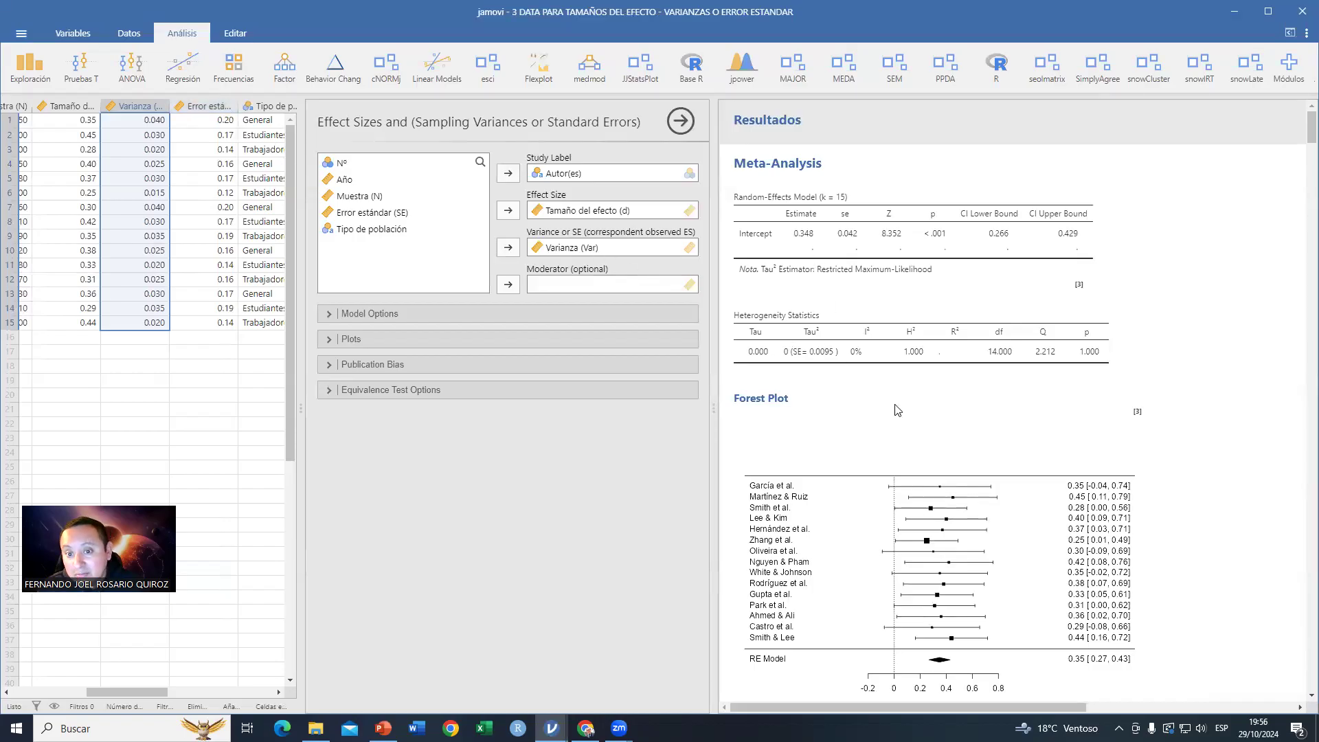
Step: Examine the random-effects results, forest plot, publication bias tests, funnel plot and equivalence test results
{"action": "scroll", "coordinate": [898, 410], "scroll_direction": "down", "scroll_amount": 1}
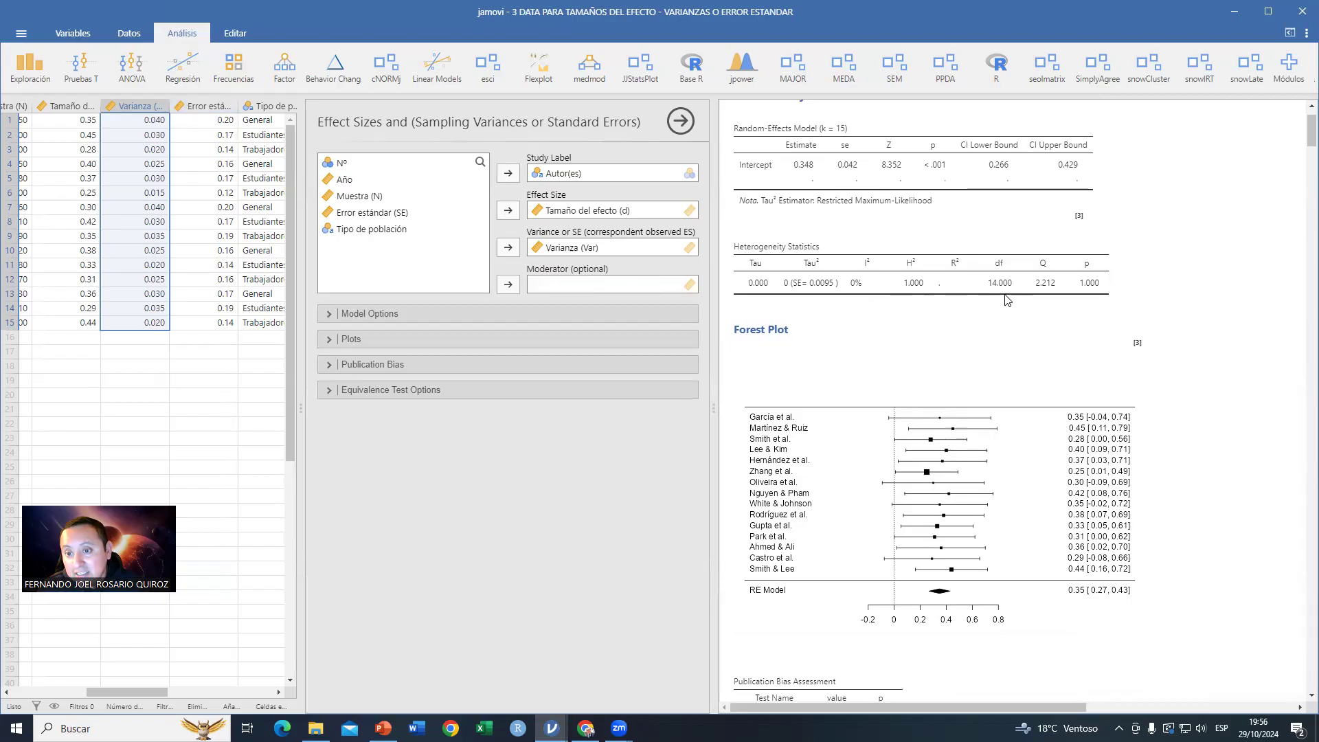
{"action": "scroll", "coordinate": [1022, 530], "scroll_direction": "down", "scroll_amount": 2}
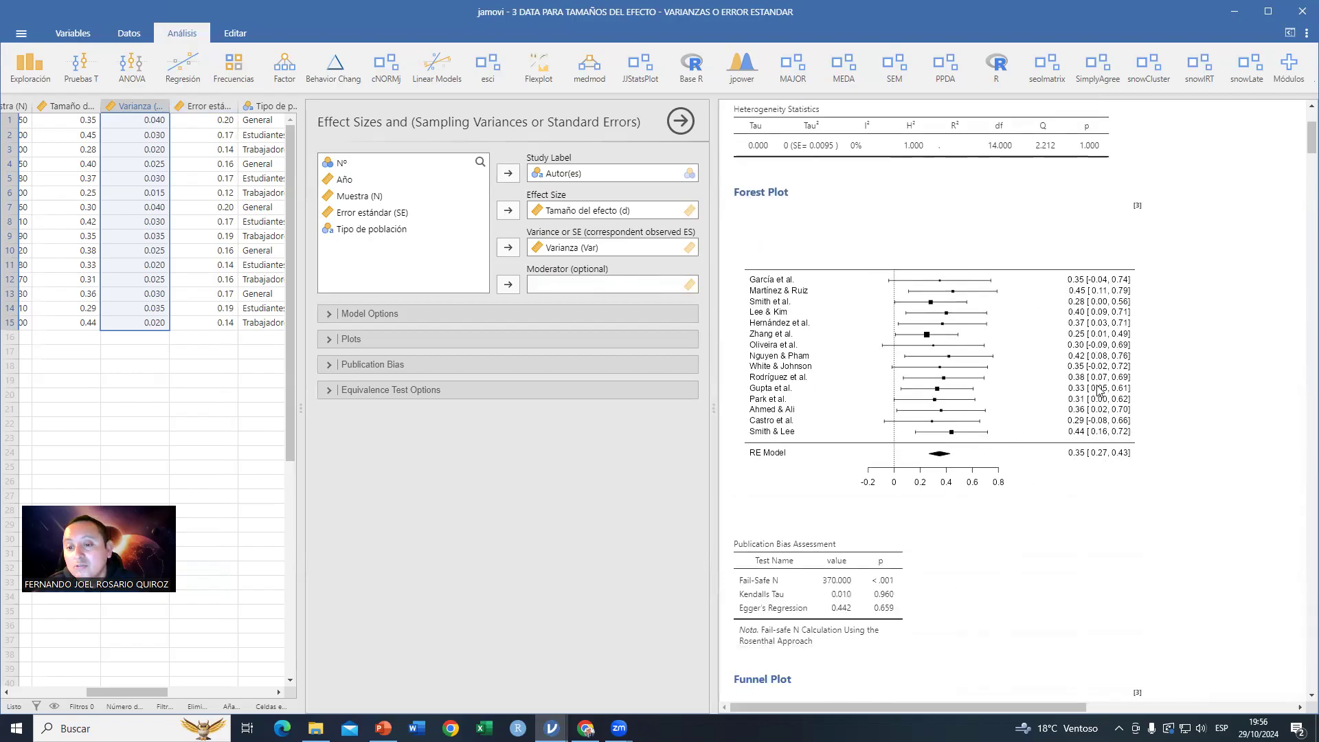
{"action": "scroll", "coordinate": [989, 446], "scroll_direction": "down", "scroll_amount": 7}
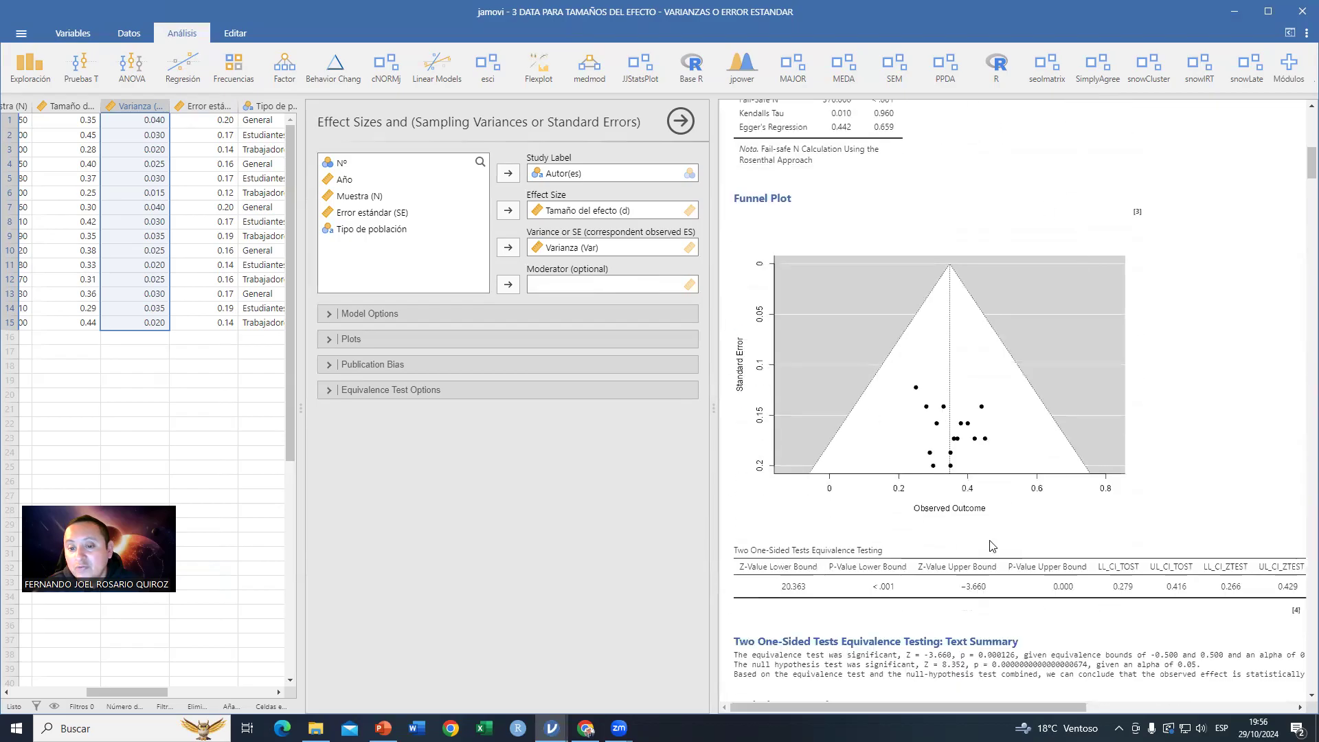
{"action": "scroll", "coordinate": [909, 508], "scroll_direction": "down", "scroll_amount": 2}
{"action": "scroll", "coordinate": [909, 504], "scroll_direction": "down", "scroll_amount": 5}
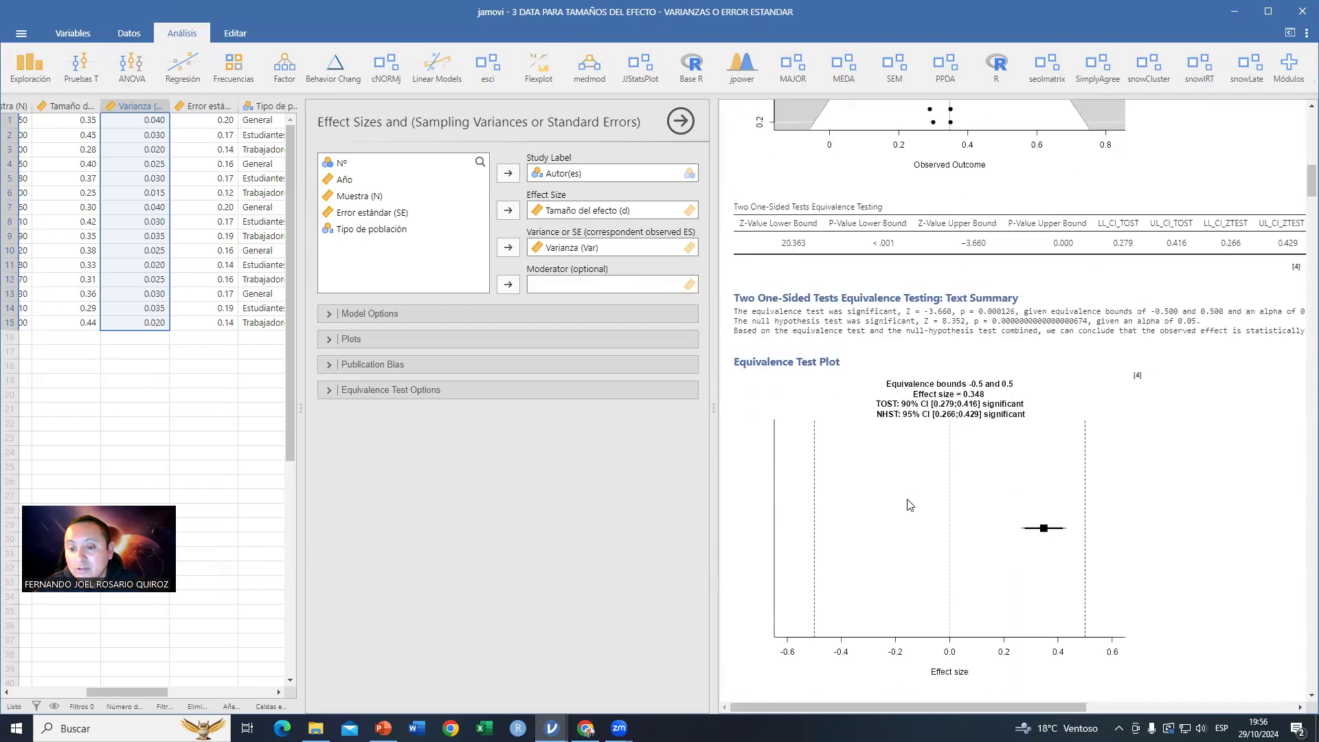
{"action": "scroll", "coordinate": [909, 505], "scroll_direction": "up", "scroll_amount": 2}
{"action": "scroll", "coordinate": [909, 505], "scroll_direction": "up", "scroll_amount": 1}
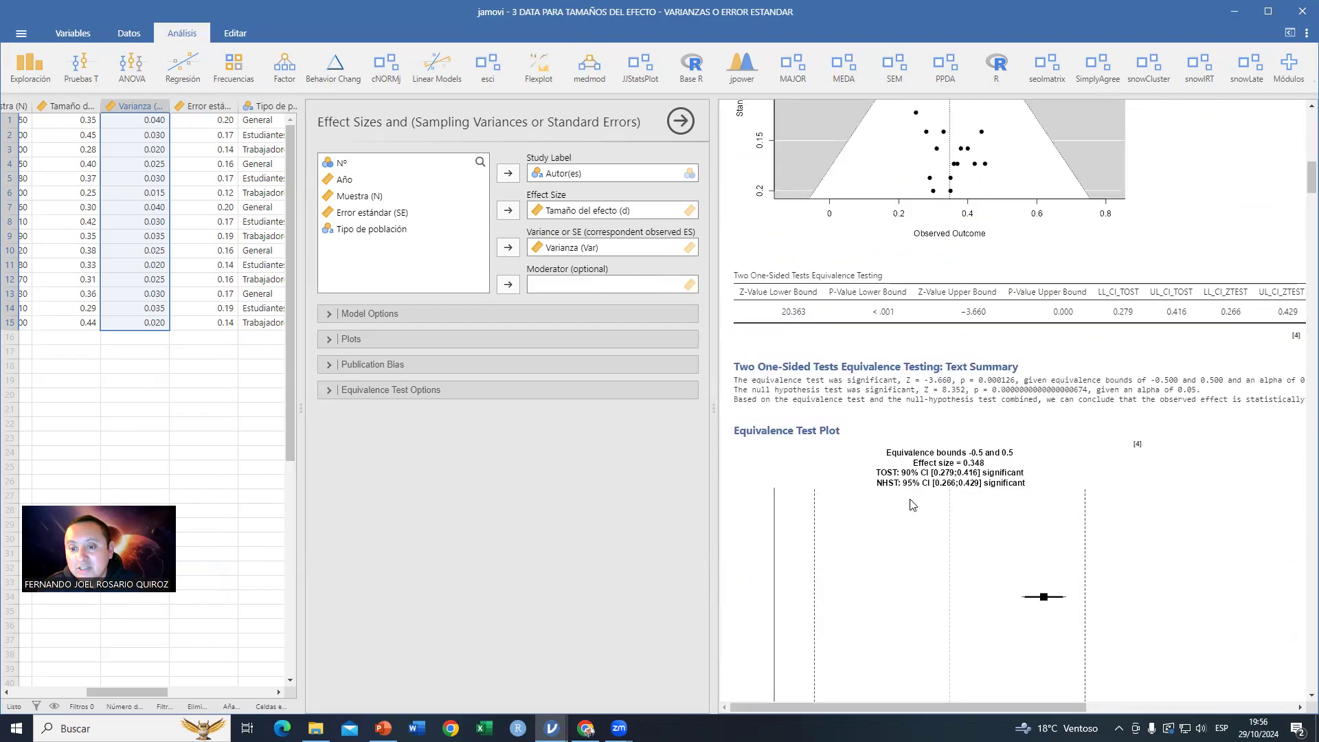
{"action": "scroll", "coordinate": [908, 505], "scroll_direction": "down", "scroll_amount": 1}
{"action": "scroll", "coordinate": [1045, 557], "scroll_direction": "up", "scroll_amount": 6}
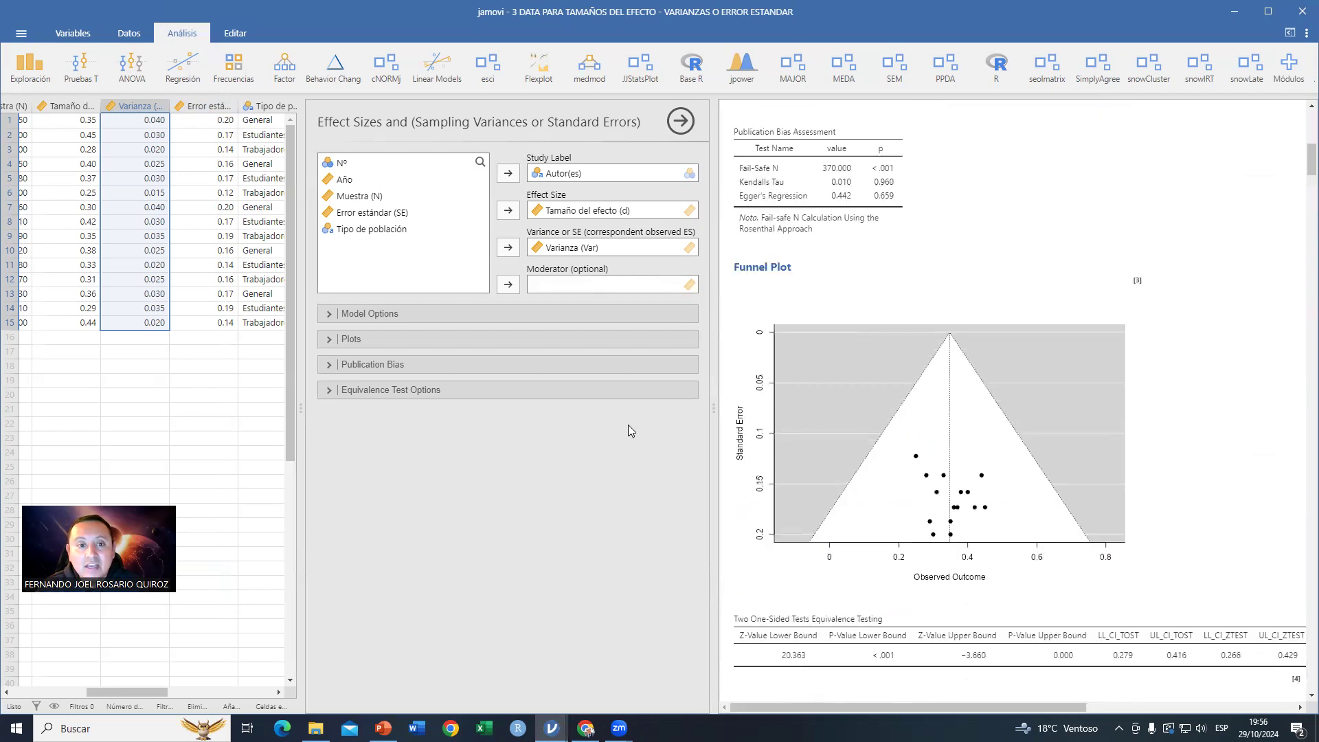
{"action": "scroll", "coordinate": [852, 470], "scroll_direction": "up", "scroll_amount": 10}
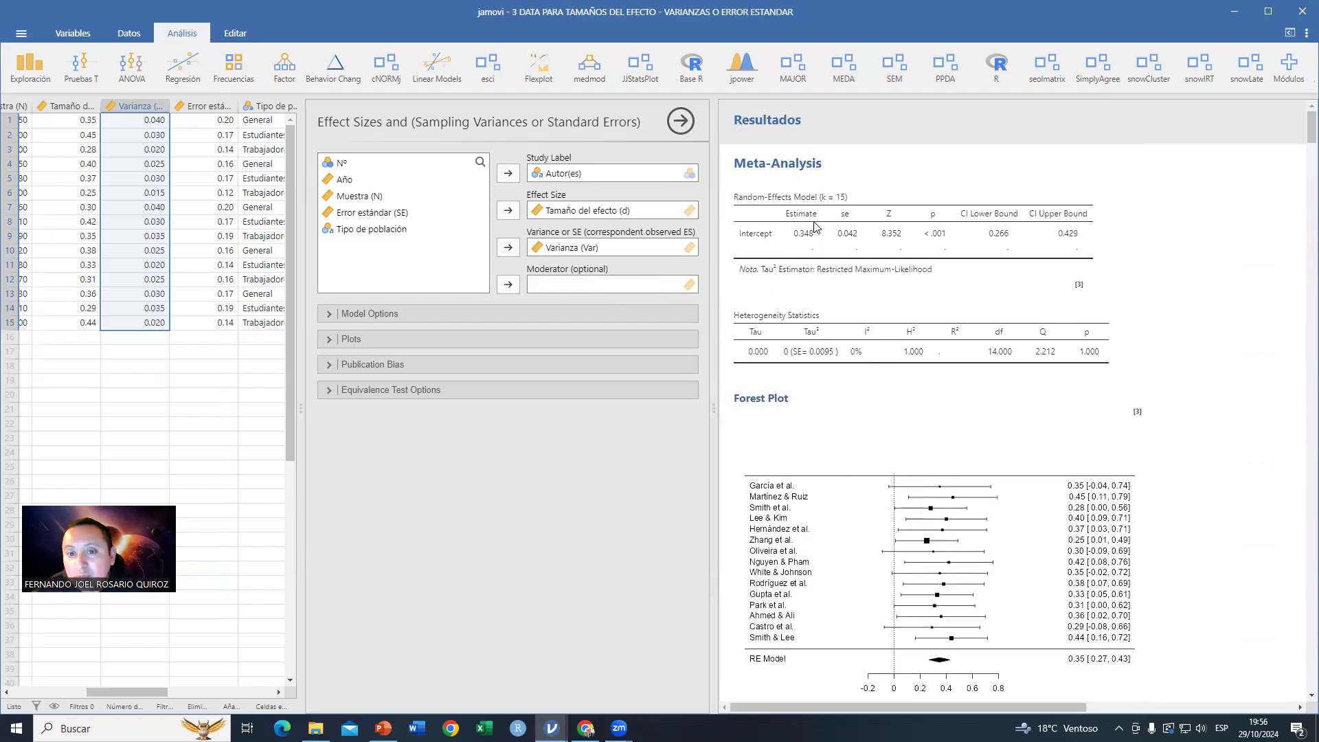
{"action": "scroll", "coordinate": [934, 546], "scroll_direction": "down", "scroll_amount": 2}
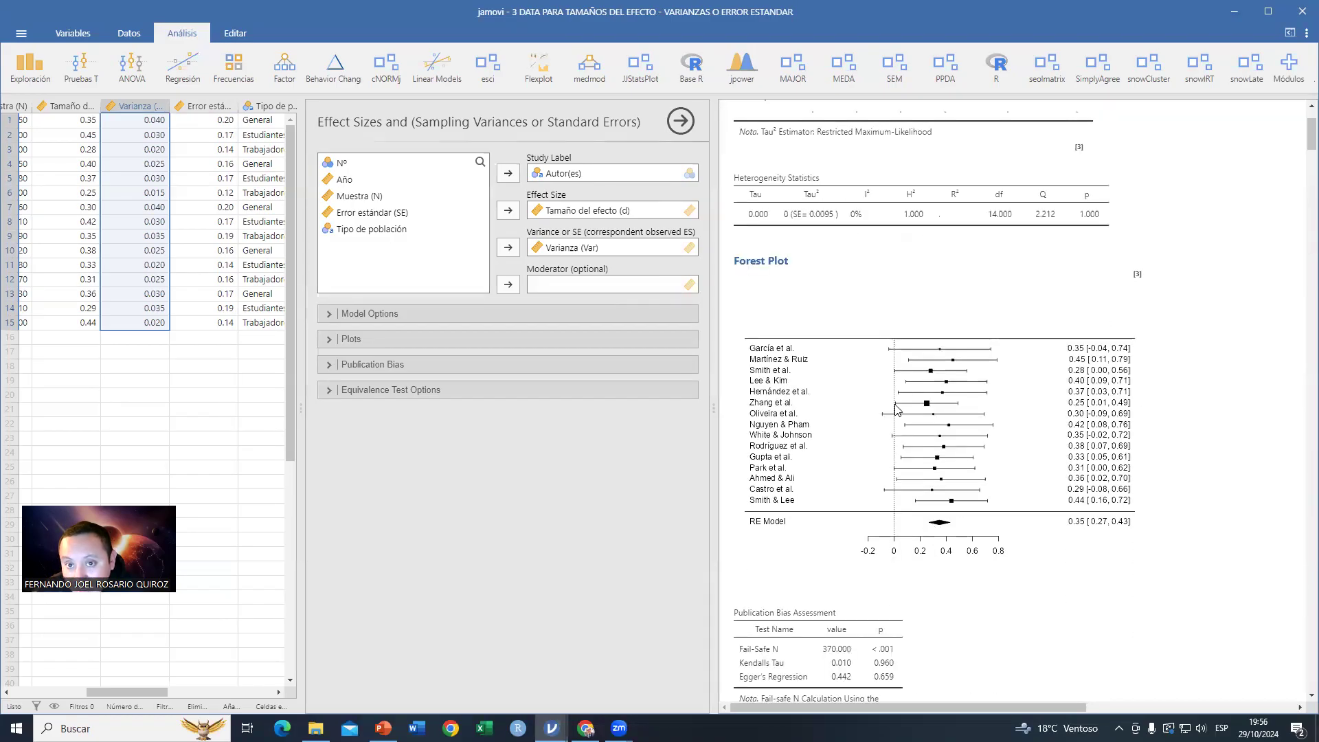
{"action": "scroll", "coordinate": [772, 179], "scroll_direction": "up", "scroll_amount": 2}
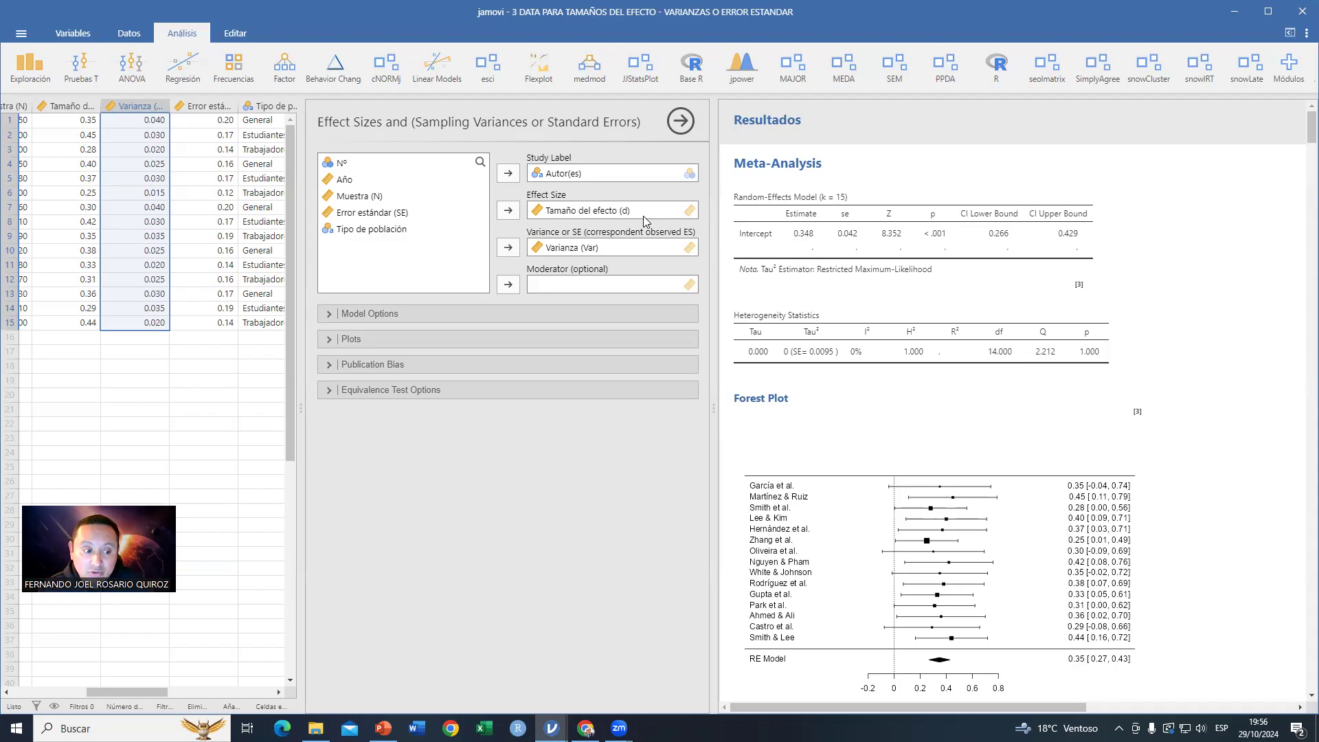
Step: Expand the model and plot options and set the forest plot's effect size points to Black Triangle
{"action": "left_click", "coordinate": [386, 315]}
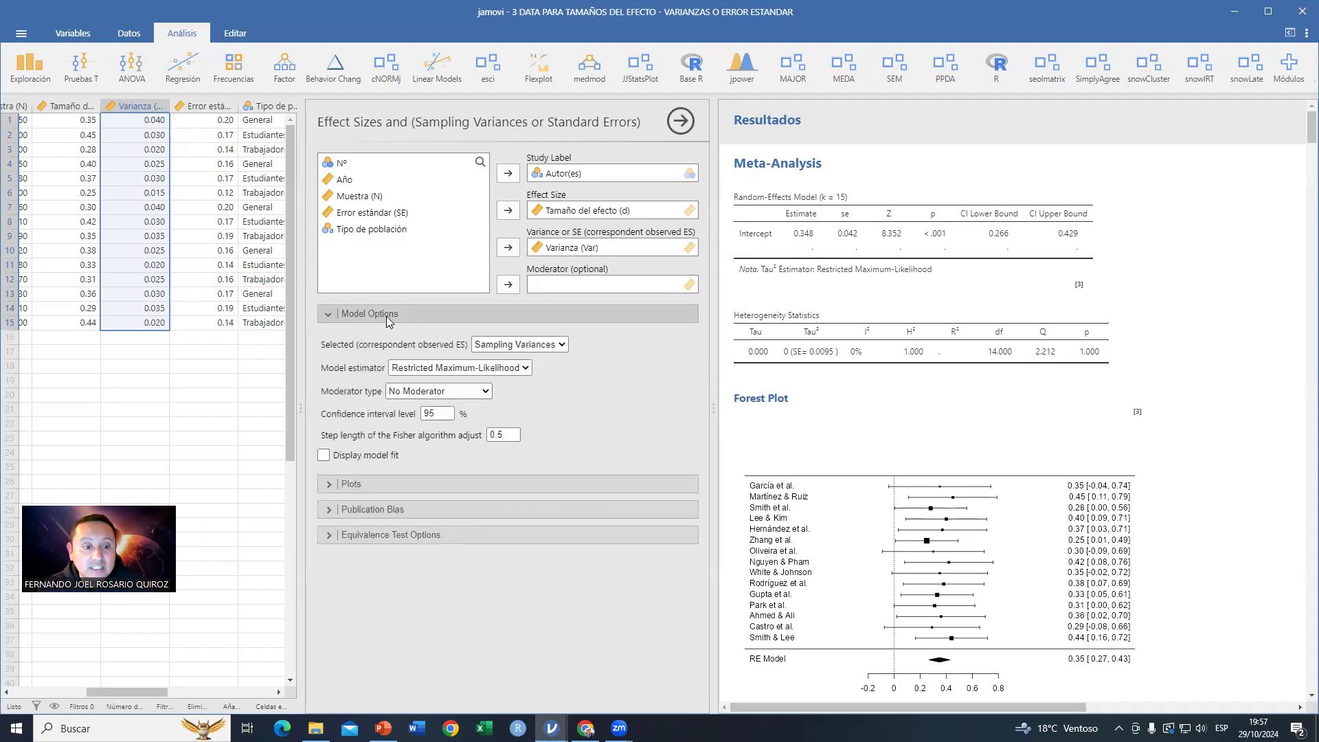
{"action": "left_click", "coordinate": [372, 483]}
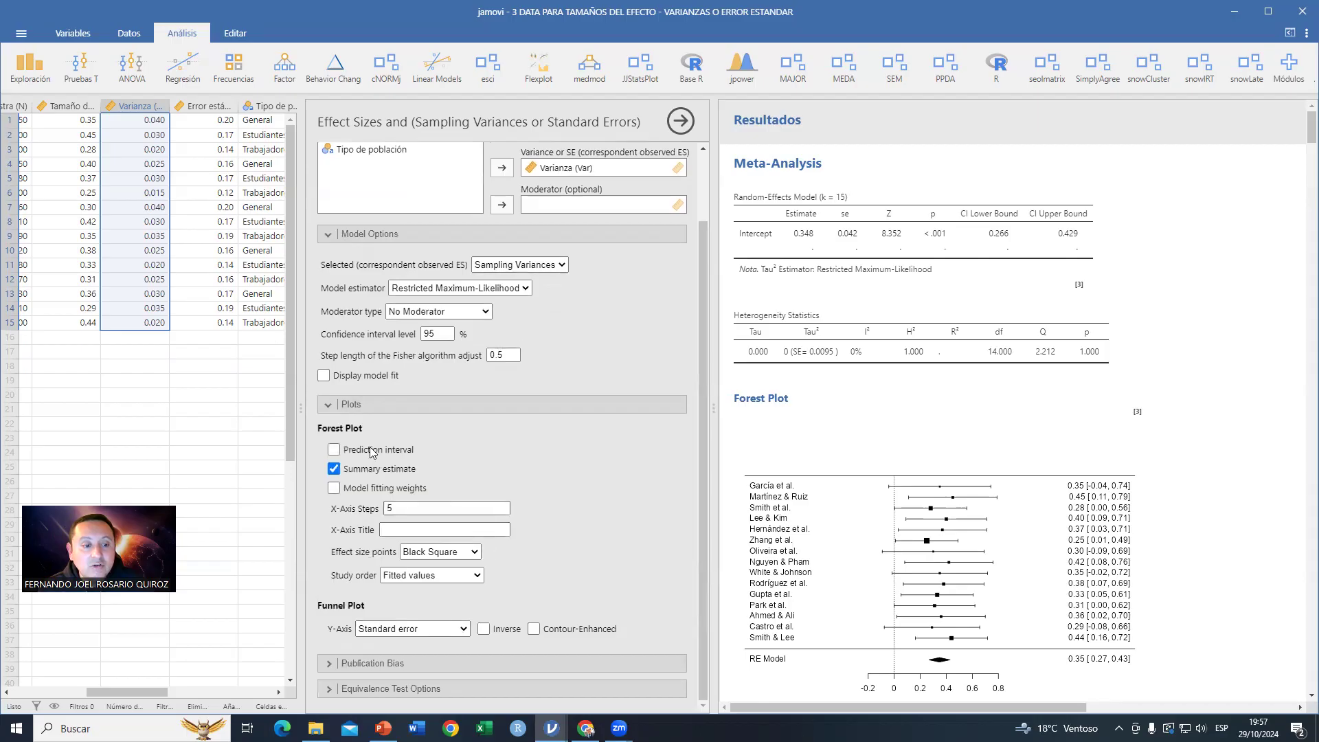
{"action": "left_click", "coordinate": [476, 556]}
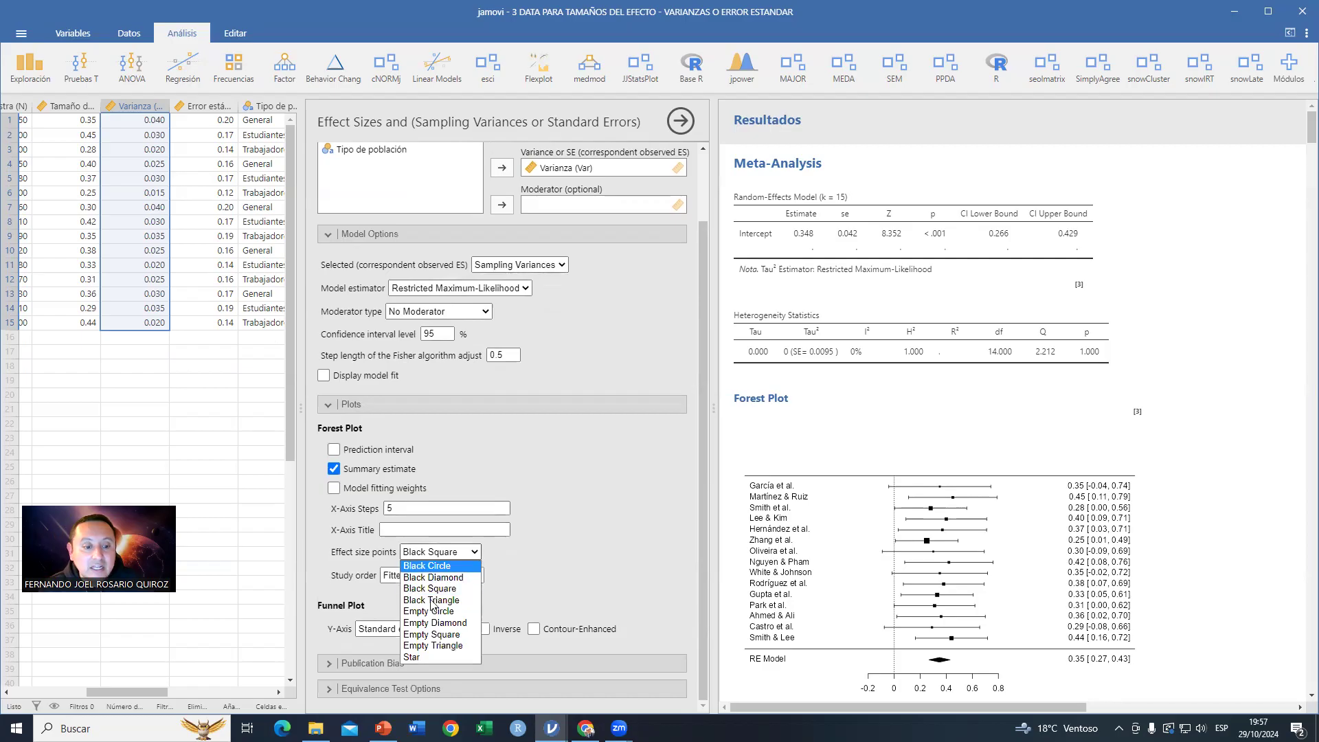
{"action": "left_click", "coordinate": [436, 609]}
{"action": "scroll", "coordinate": [974, 496], "scroll_direction": "down", "scroll_amount": 2}
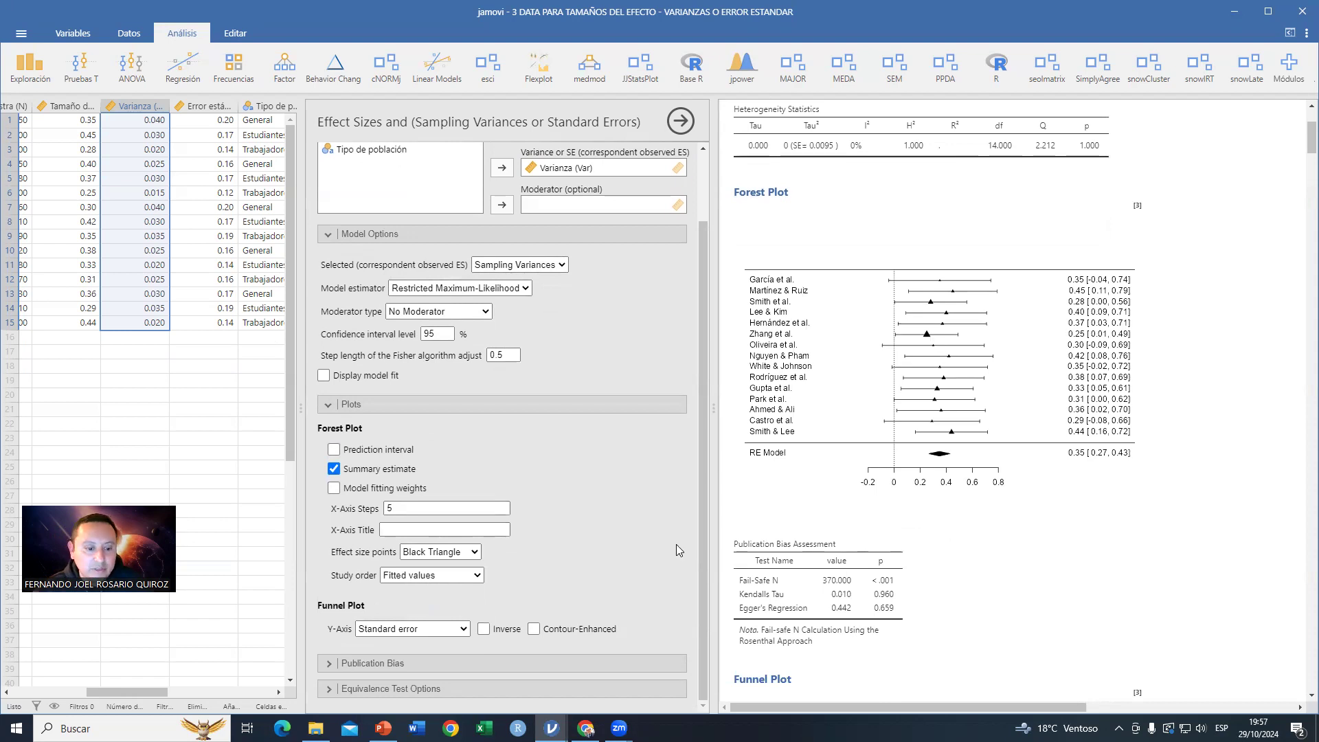
Step: Switch to PowerPoint and go to the slide showing the effect sizes analysis setup and results
{"action": "key", "text": "alt+Tab"}
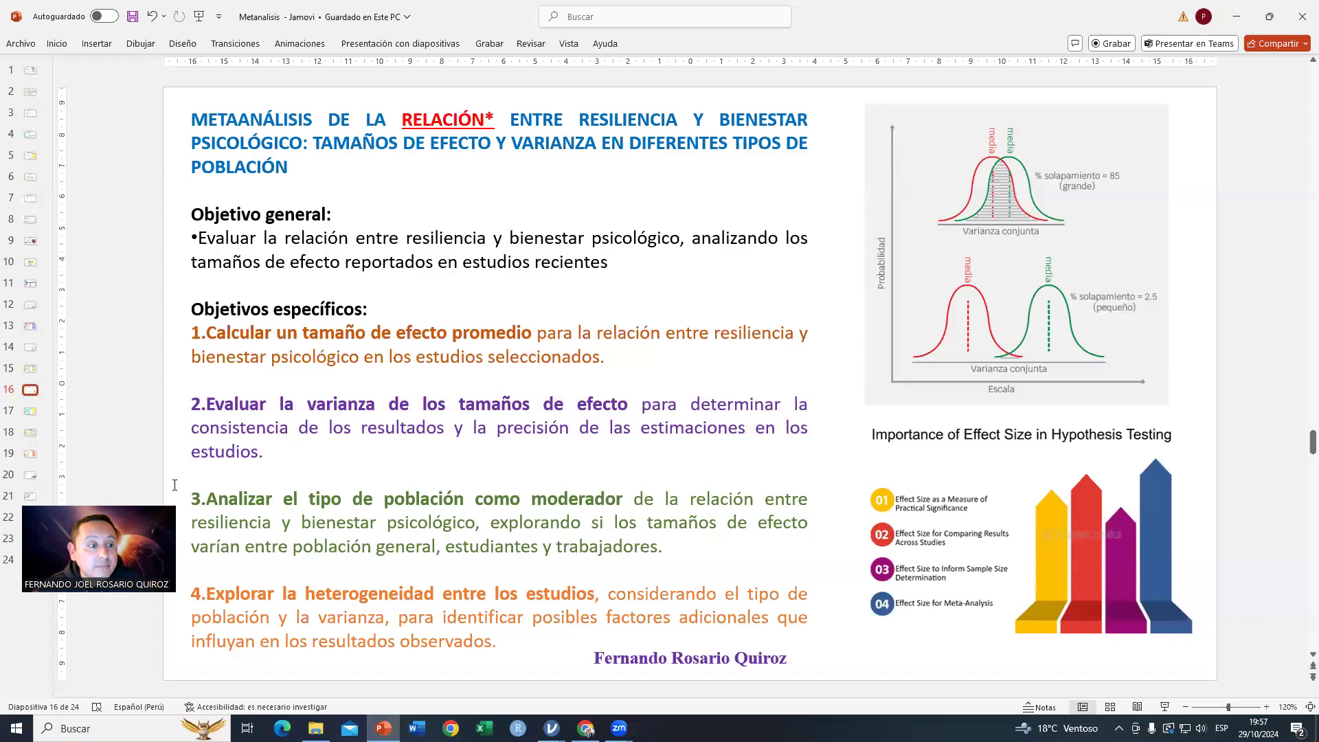
{"action": "left_click", "coordinate": [30, 411]}
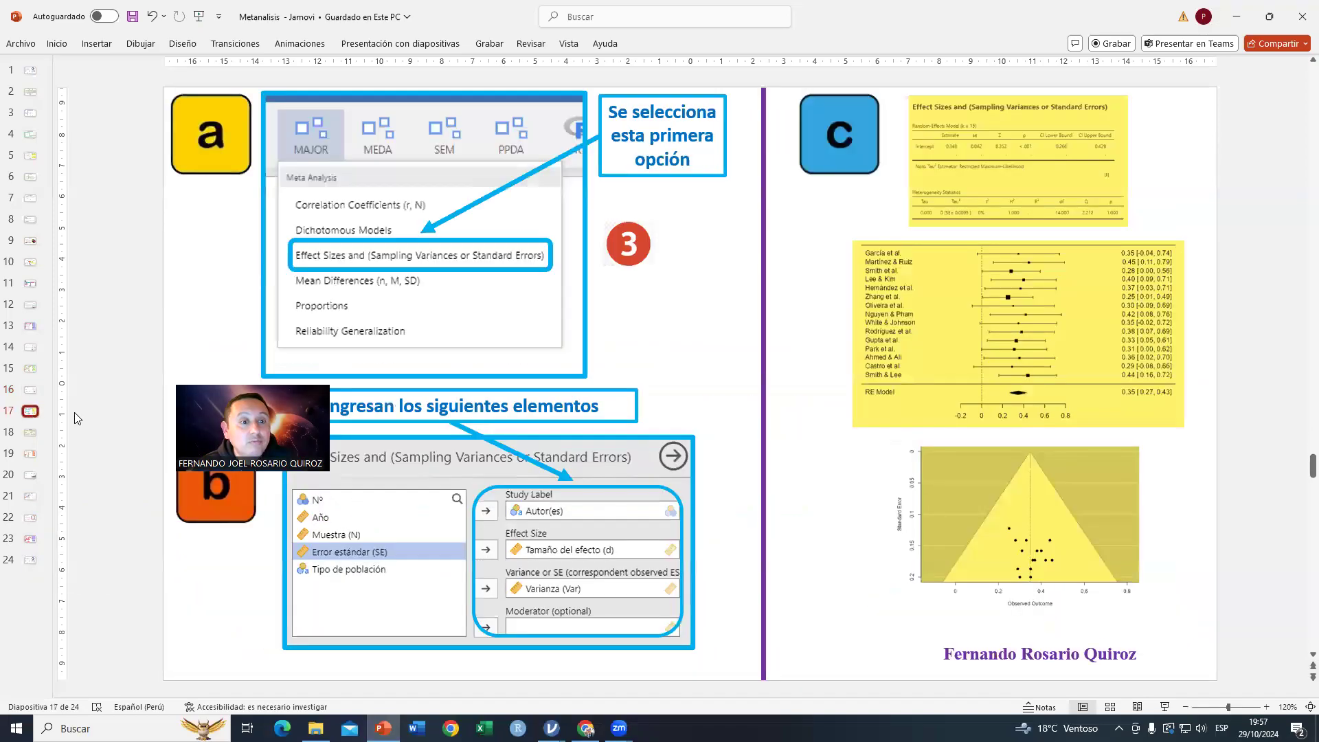
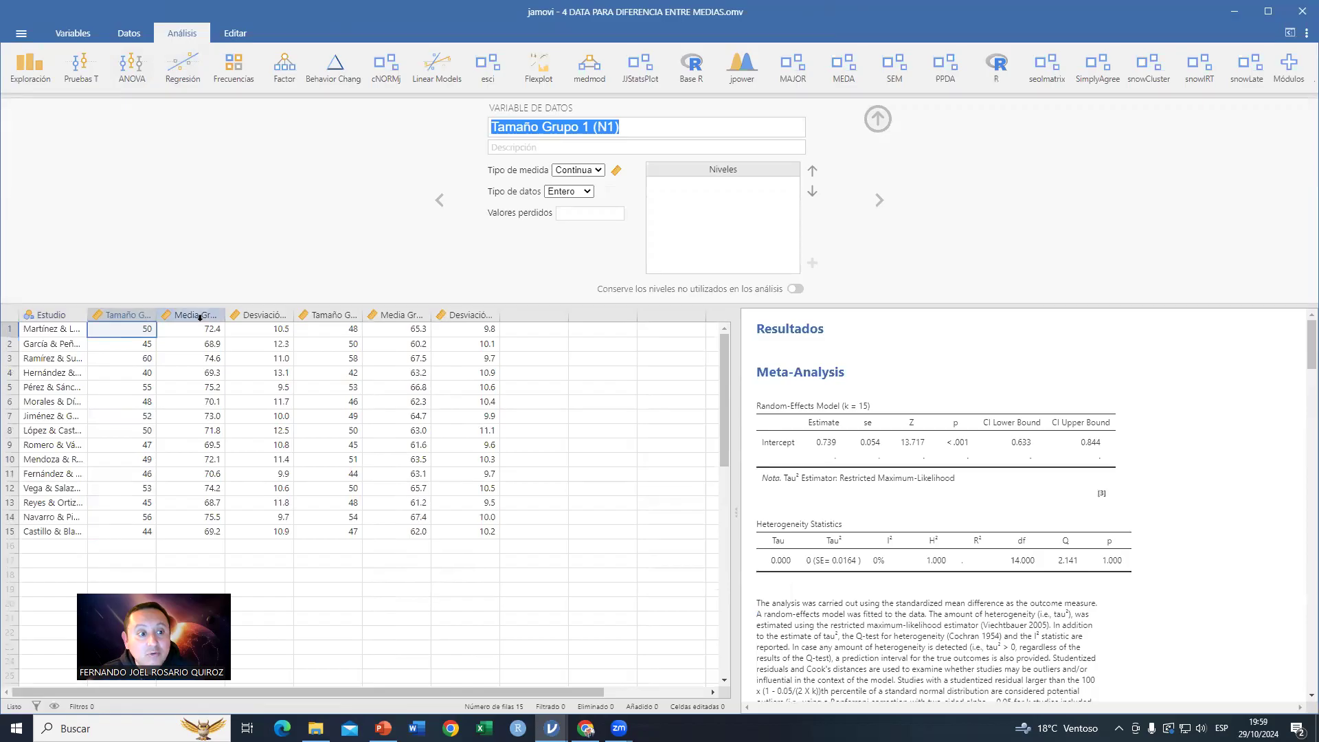
Step: Examine the group sample size, mean and standard deviation columns of the mean differences data set
{"action": "left_click", "coordinate": [256, 316]}
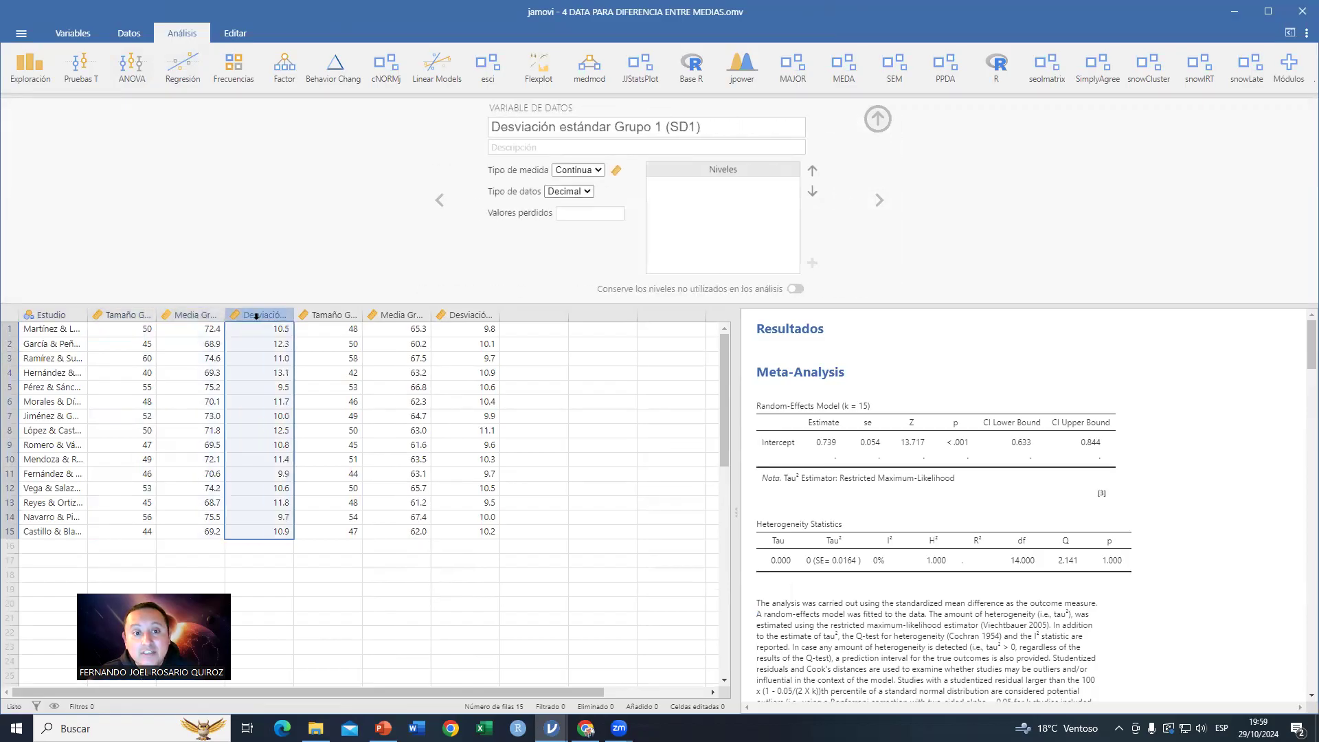
{"action": "left_click", "coordinate": [332, 315]}
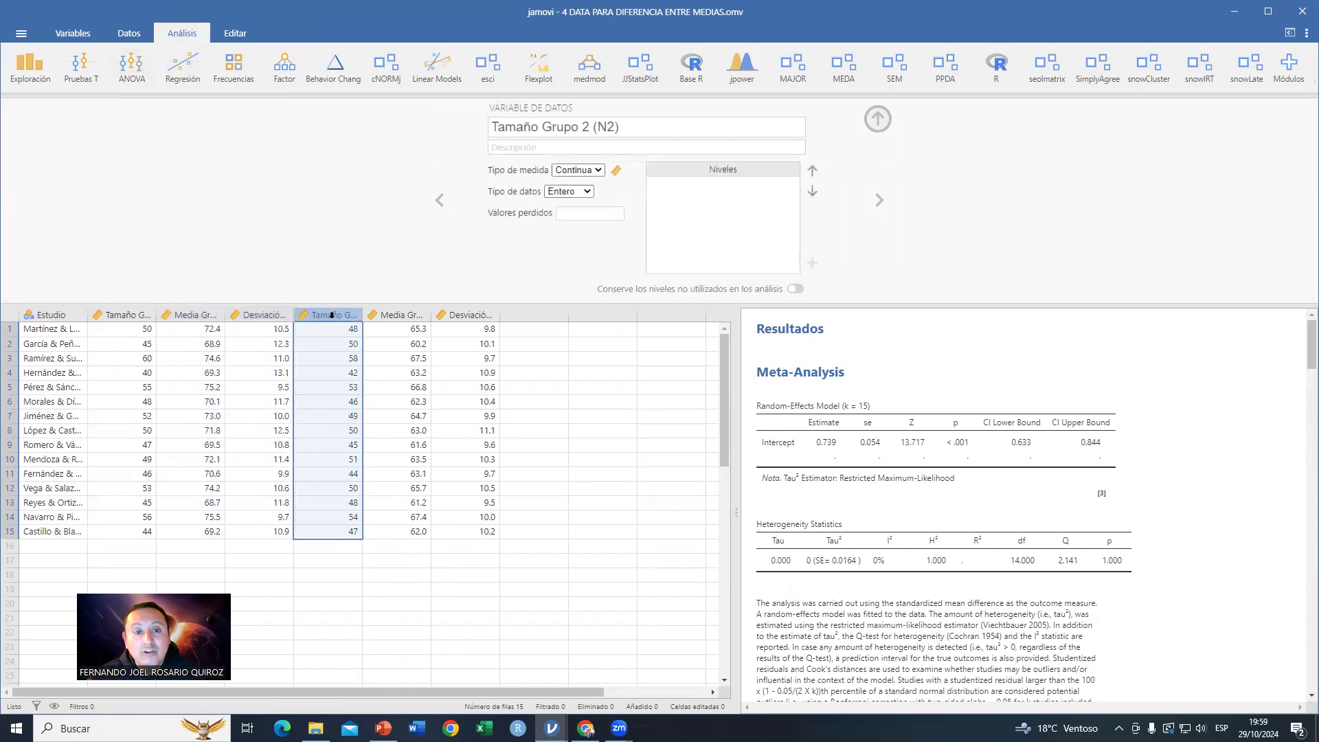
{"action": "left_click", "coordinate": [391, 315]}
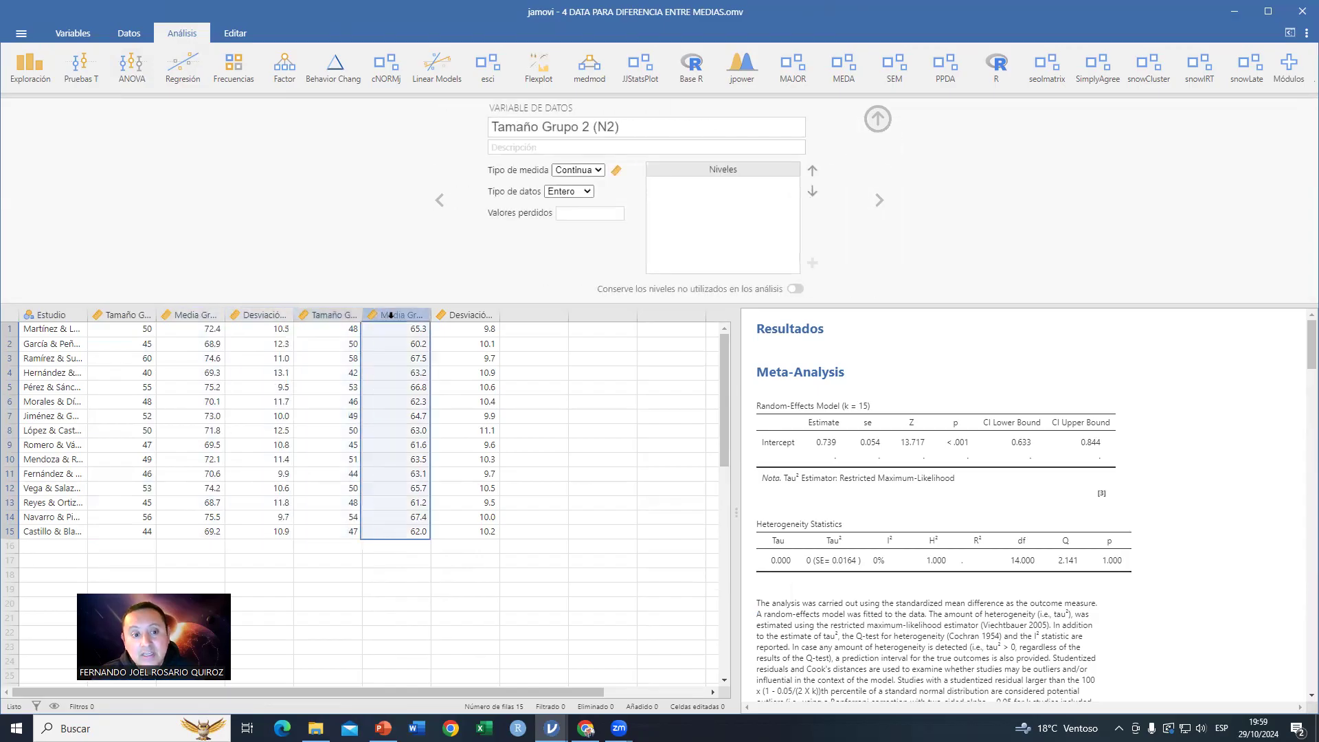
{"action": "left_click", "coordinate": [459, 316]}
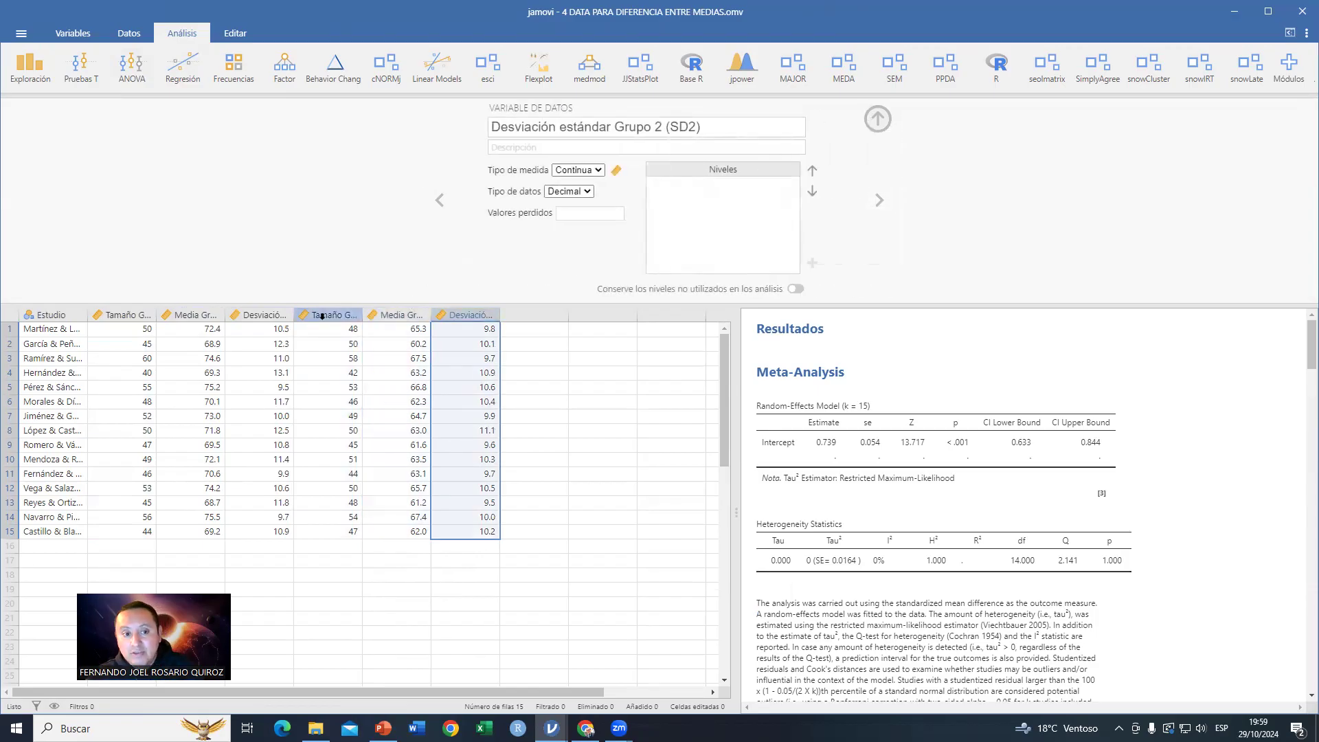
{"action": "left_click", "coordinate": [878, 119]}
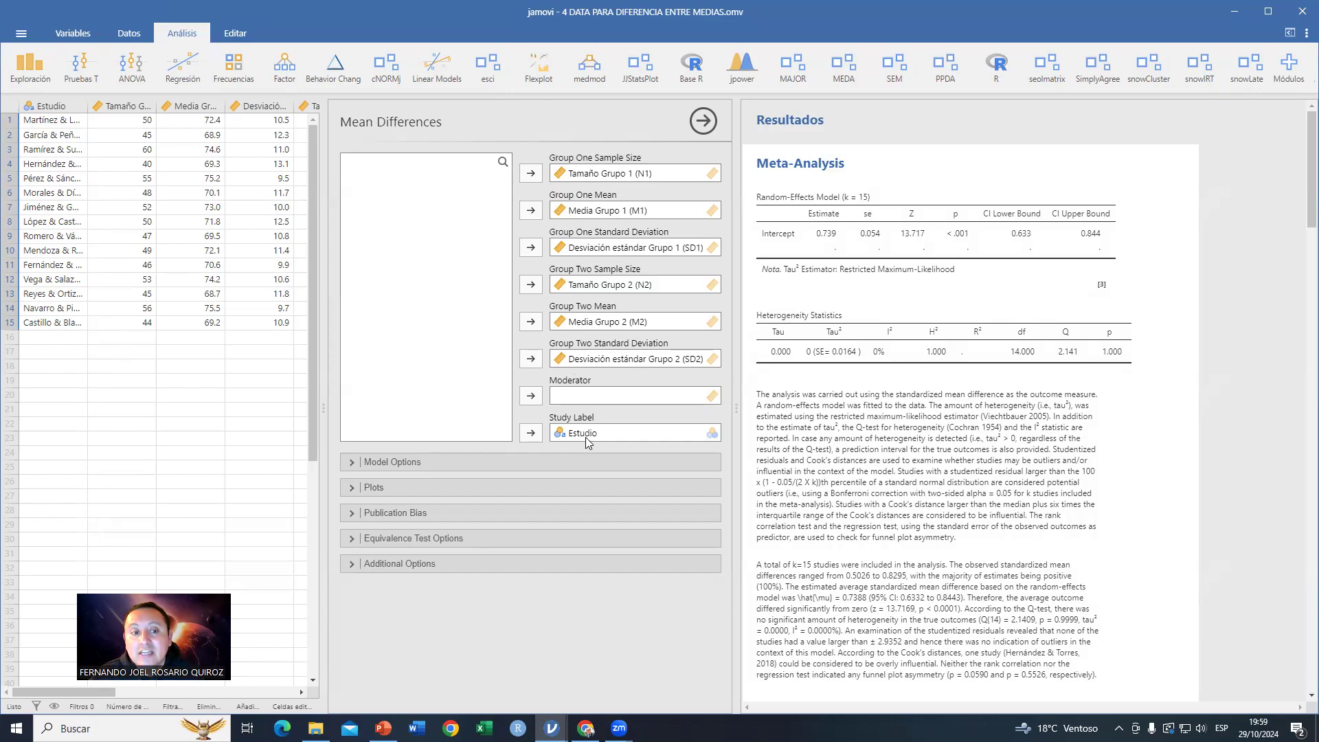
Step: Review the mean differences meta-analysis results, forest plot, publication bias tests and funnel plot
{"action": "left_click", "coordinate": [42, 107]}
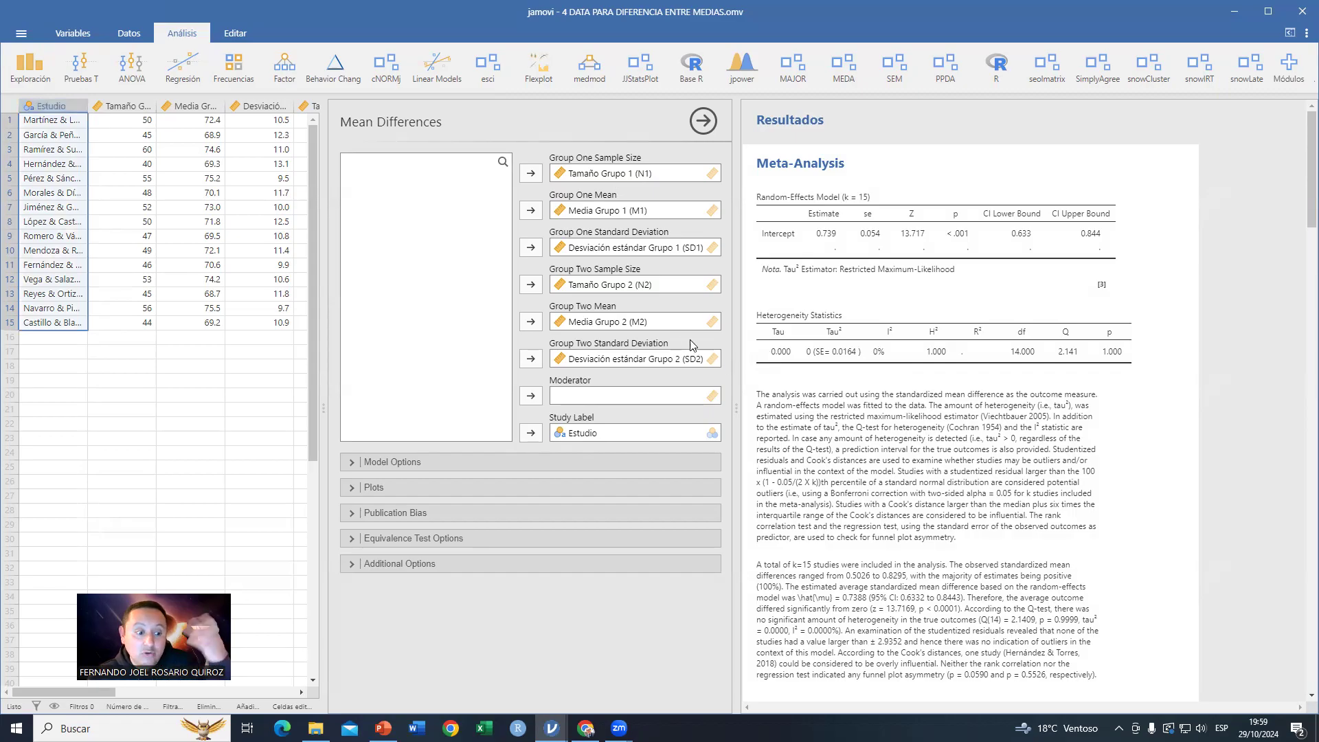
{"action": "scroll", "coordinate": [1017, 292], "scroll_direction": "down", "scroll_amount": 7}
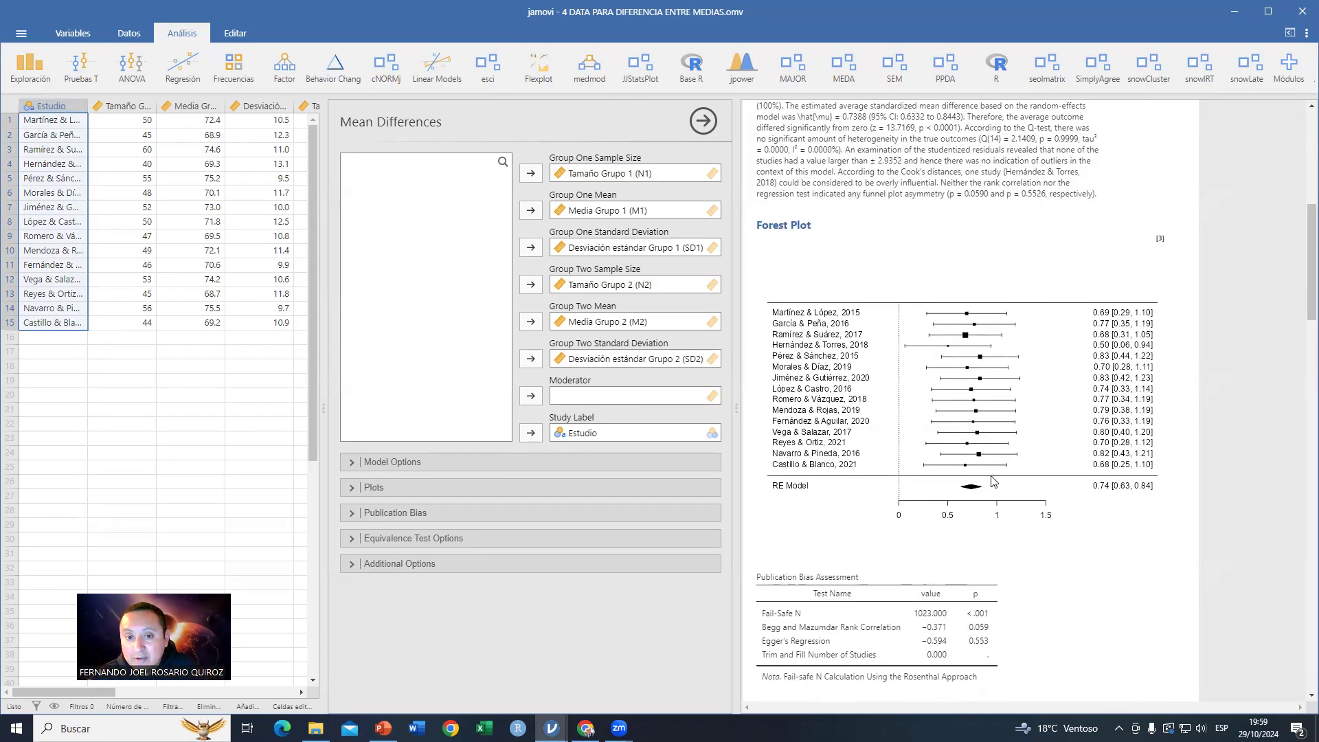
{"action": "scroll", "coordinate": [991, 481], "scroll_direction": "up", "scroll_amount": 8}
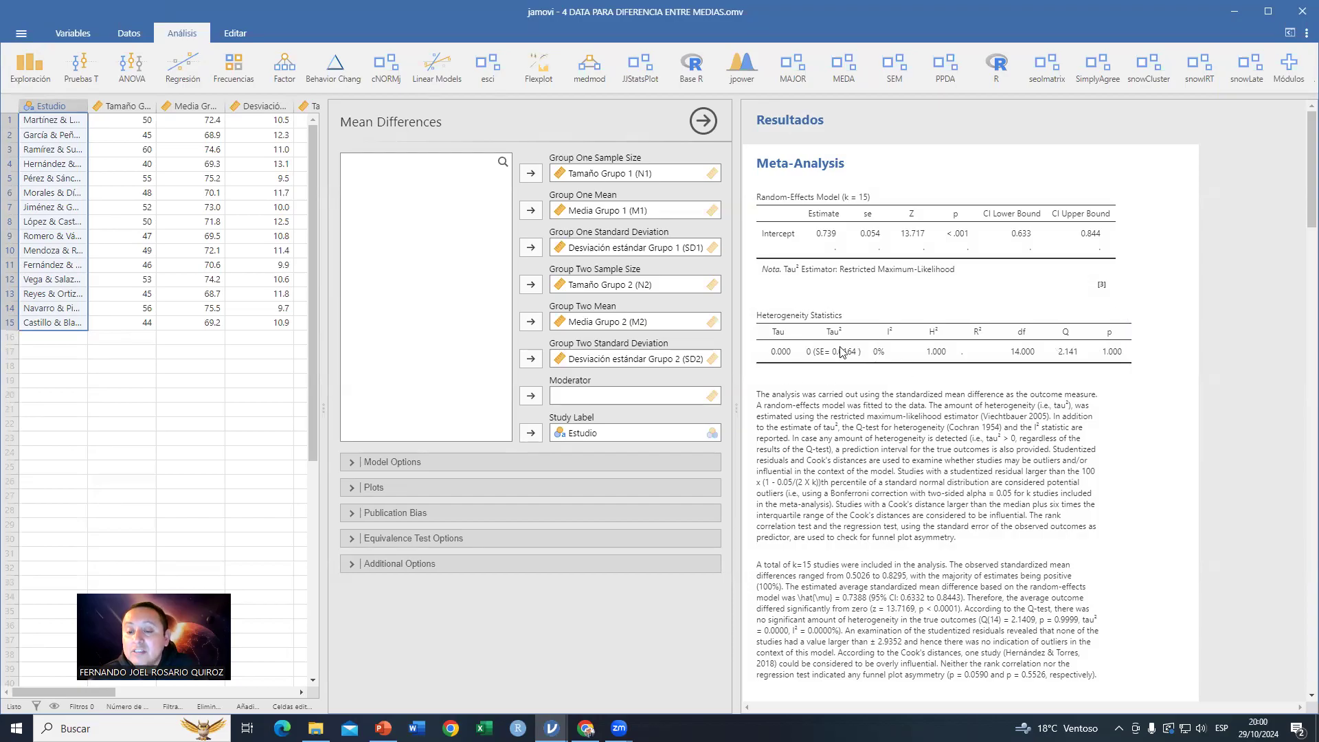
{"action": "scroll", "coordinate": [841, 352], "scroll_direction": "down", "scroll_amount": 15}
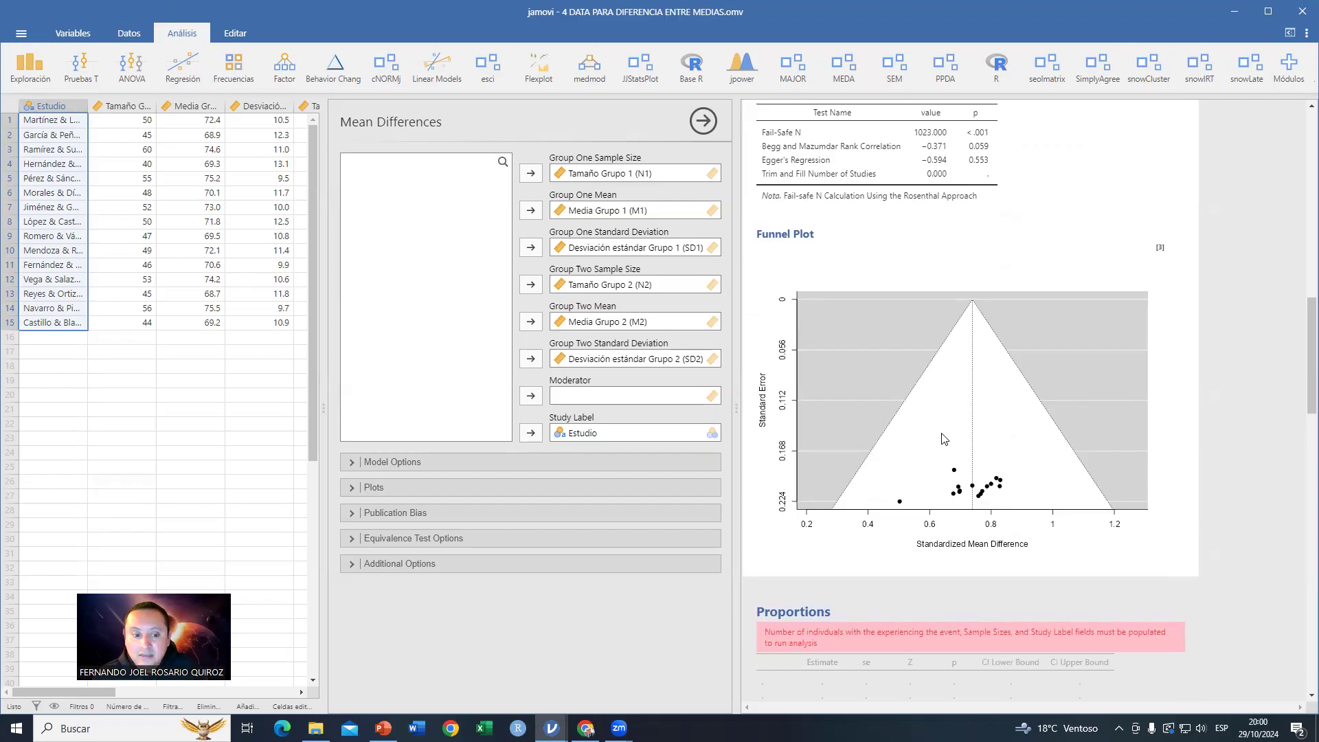
Step: Switch to PowerPoint, open the slide on anxiety episode frequency objectives and highlight the general objective text
{"action": "left_click", "coordinate": [383, 729]}
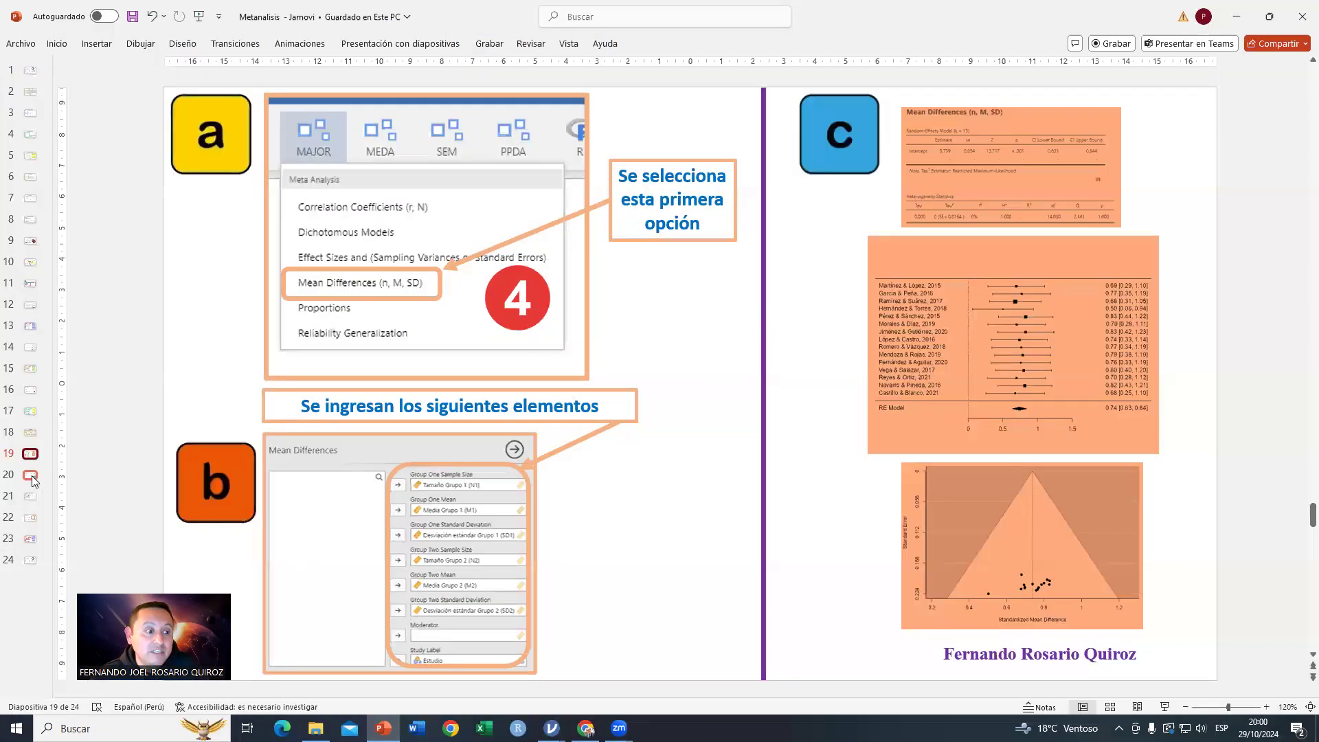
{"action": "left_click", "coordinate": [31, 476]}
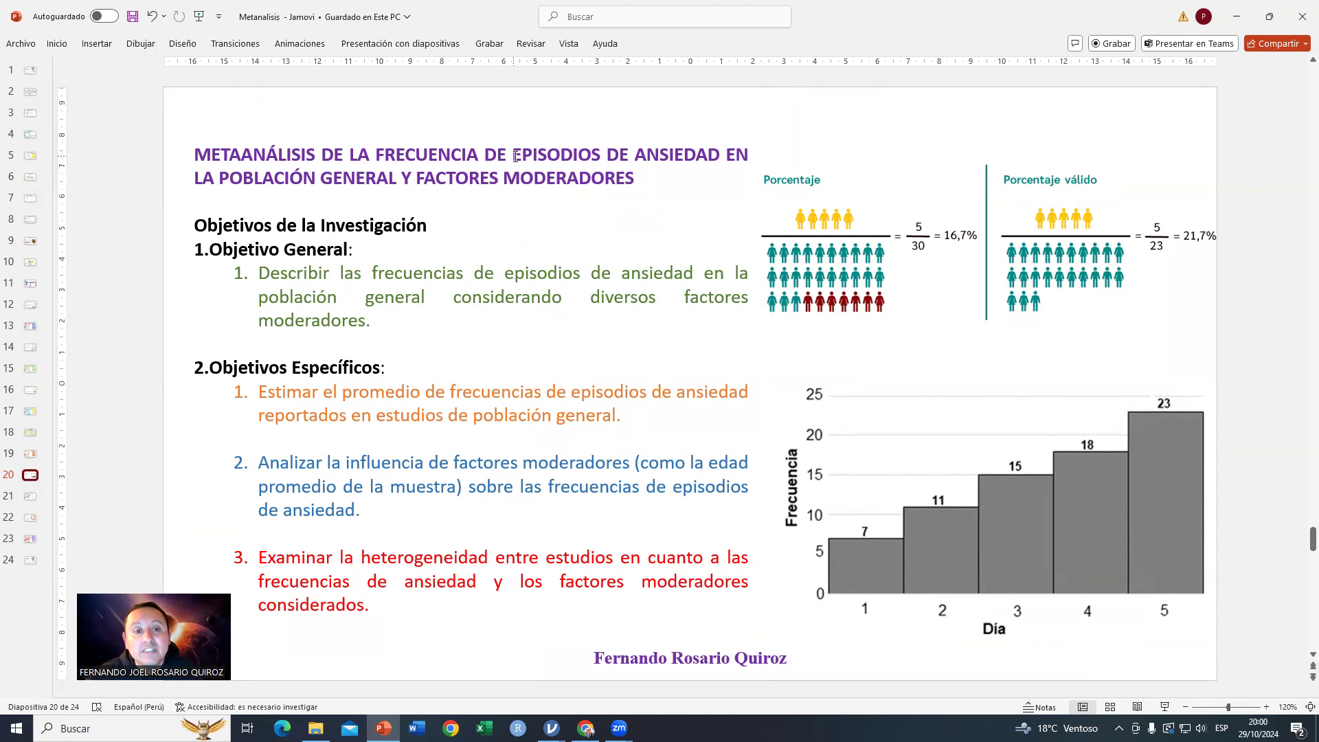
{"action": "left_click_drag", "start_coordinate": [261, 273], "coordinate": [423, 322]}
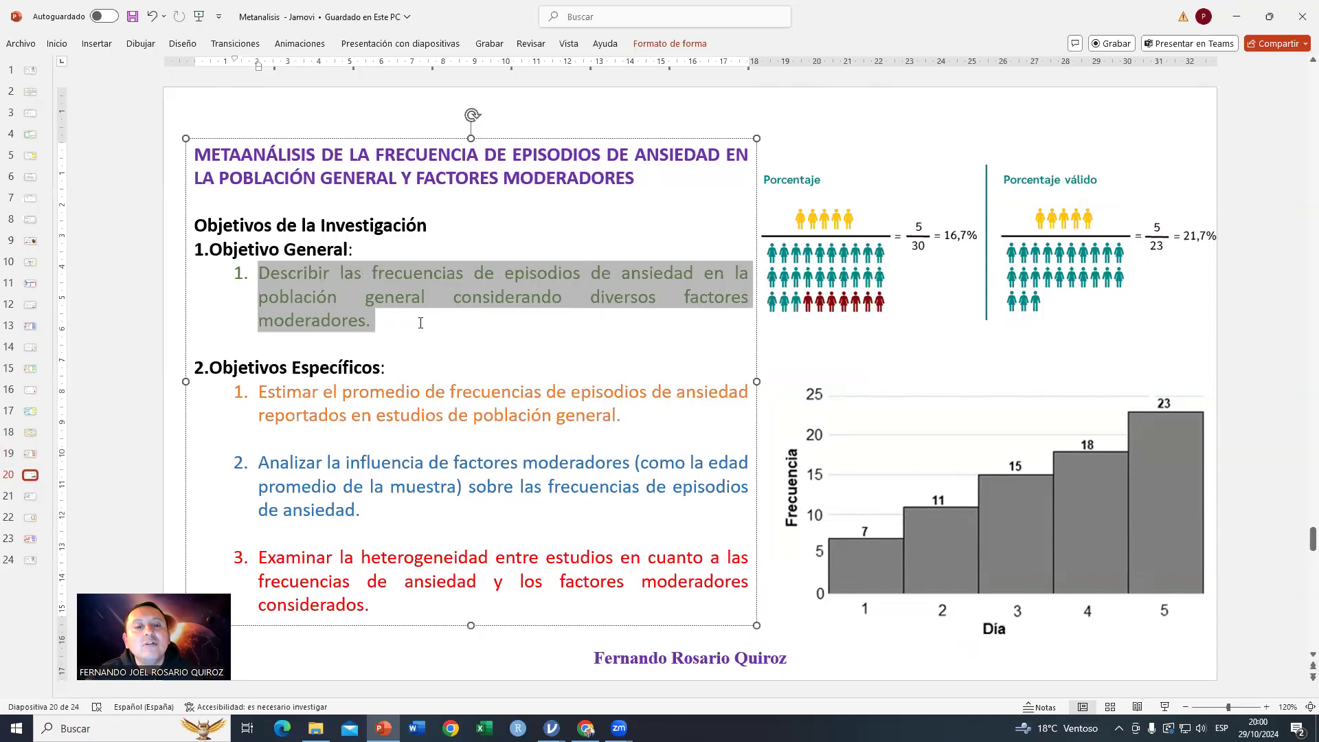
{"action": "left_click", "coordinate": [580, 361]}
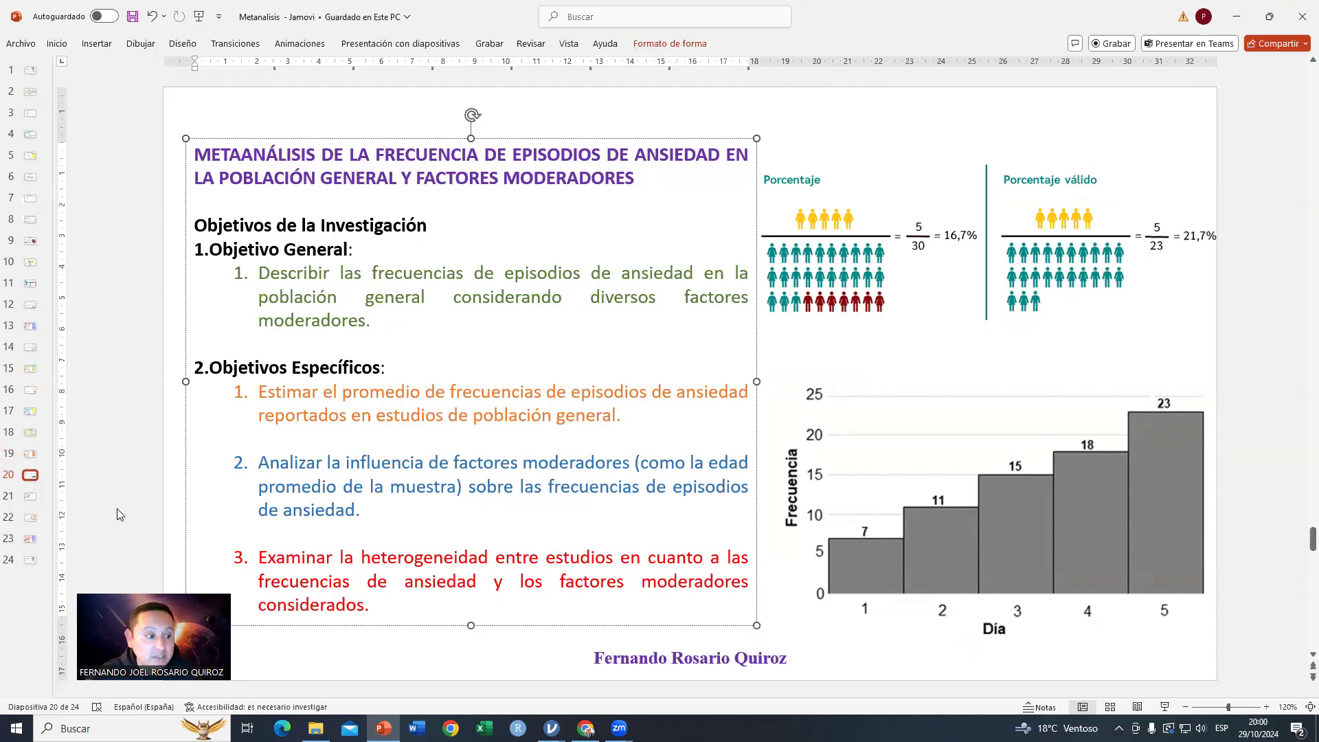
Step: Show the proportions setup slide, then open the file 5 DATA PAR FRECUENCIAS.omv in jamovi
{"action": "left_click", "coordinate": [31, 496]}
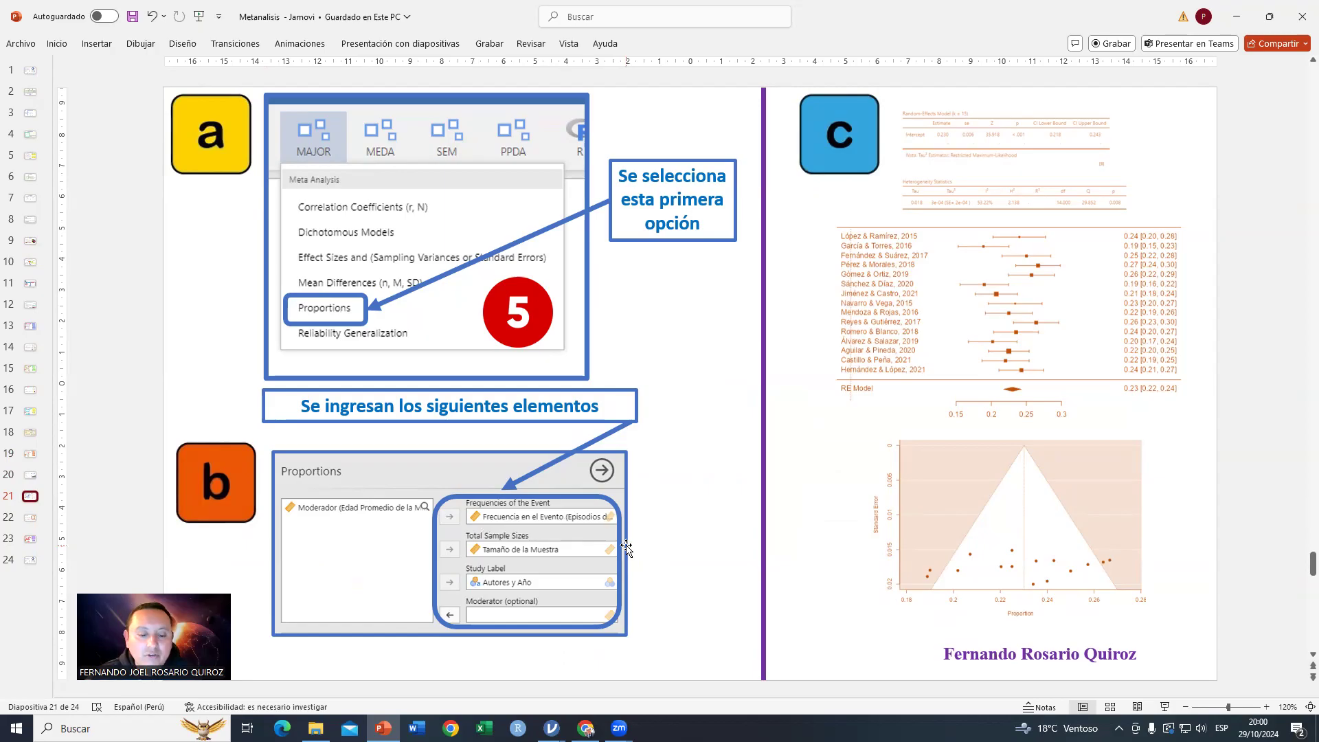
{"action": "left_click", "coordinate": [551, 729]}
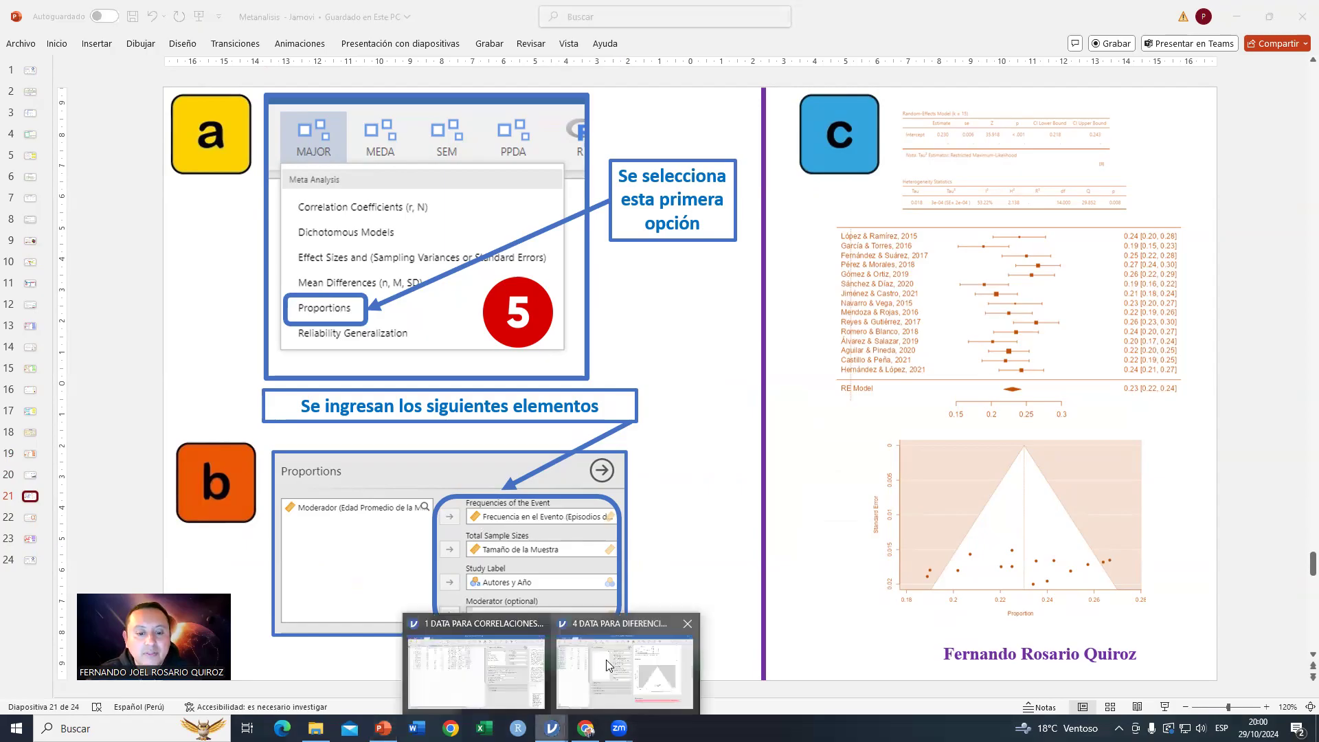
{"action": "left_click", "coordinate": [625, 666]}
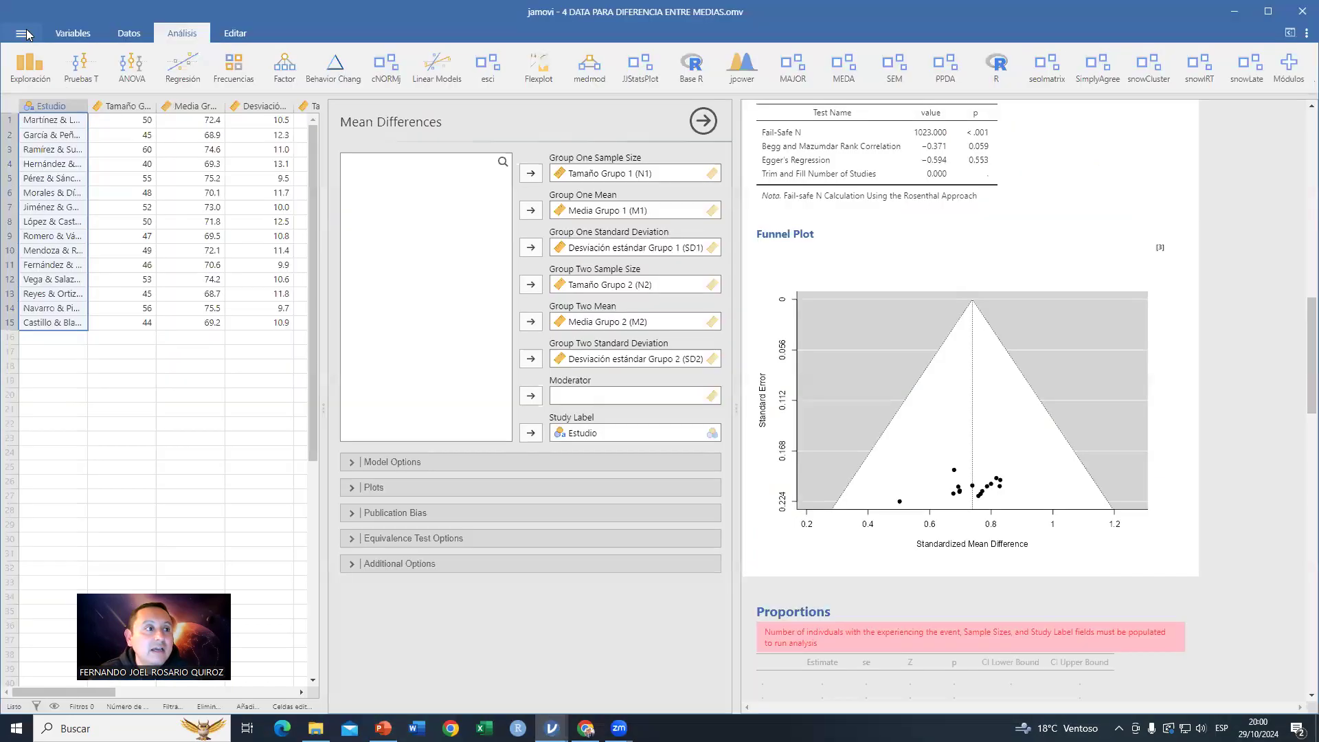
{"action": "left_click", "coordinate": [17, 33]}
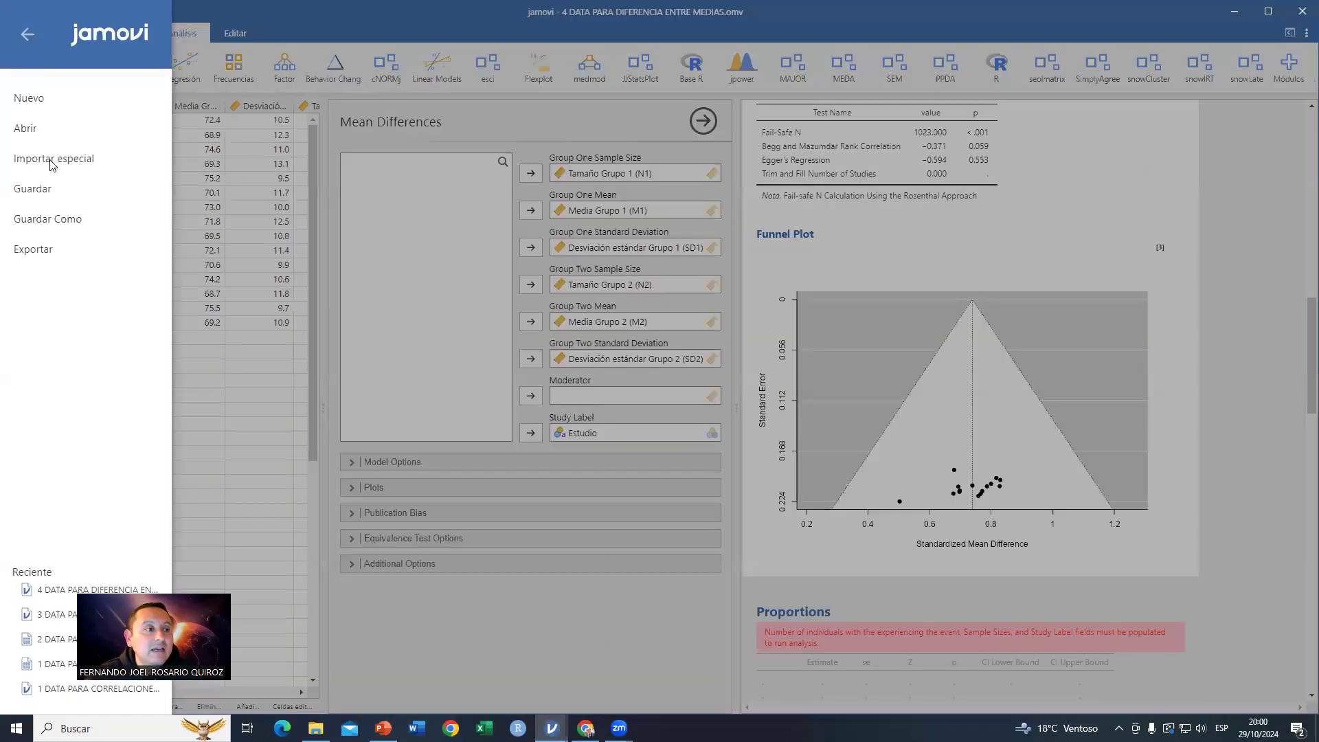
{"action": "left_click", "coordinate": [24, 130]}
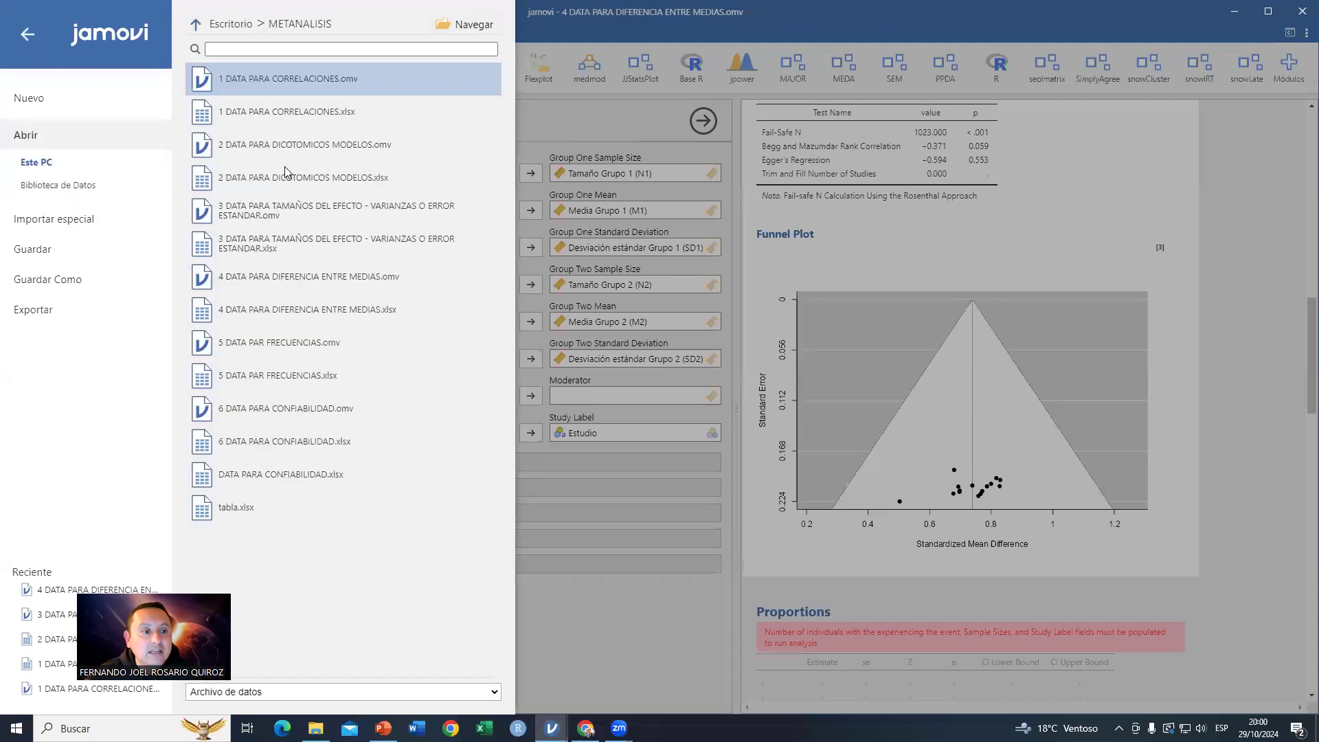
{"action": "left_click", "coordinate": [280, 343]}
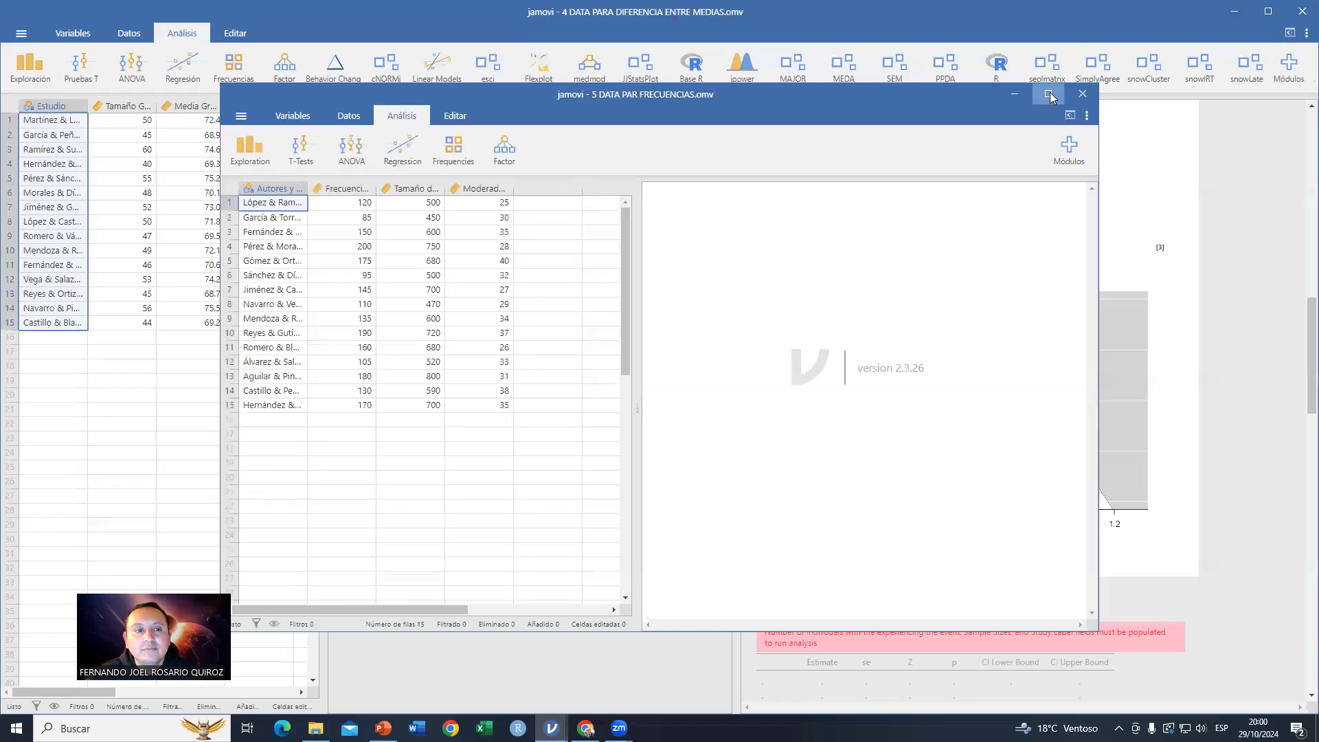
{"action": "left_click", "coordinate": [1051, 96]}
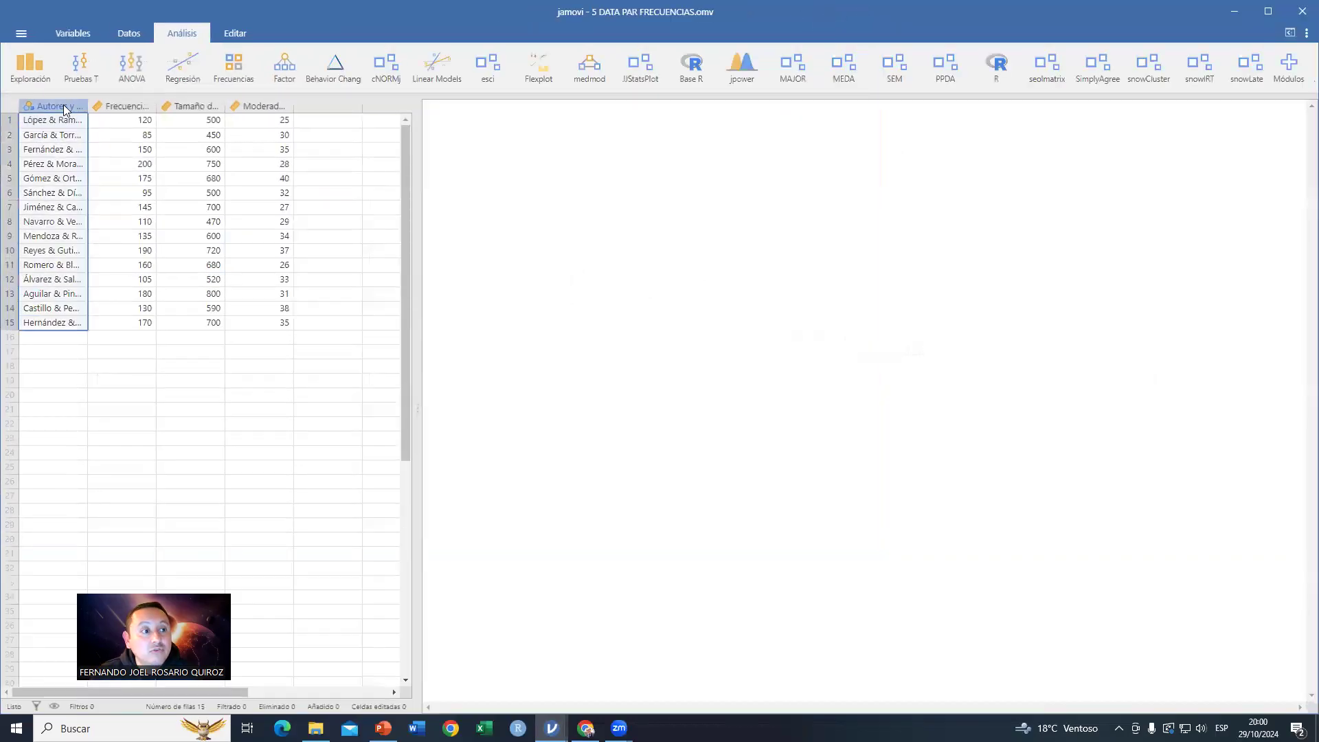
Step: Examine the event frequency, sample size and moderator columns, then reopen the proportions analysis options
{"action": "left_click", "coordinate": [121, 106]}
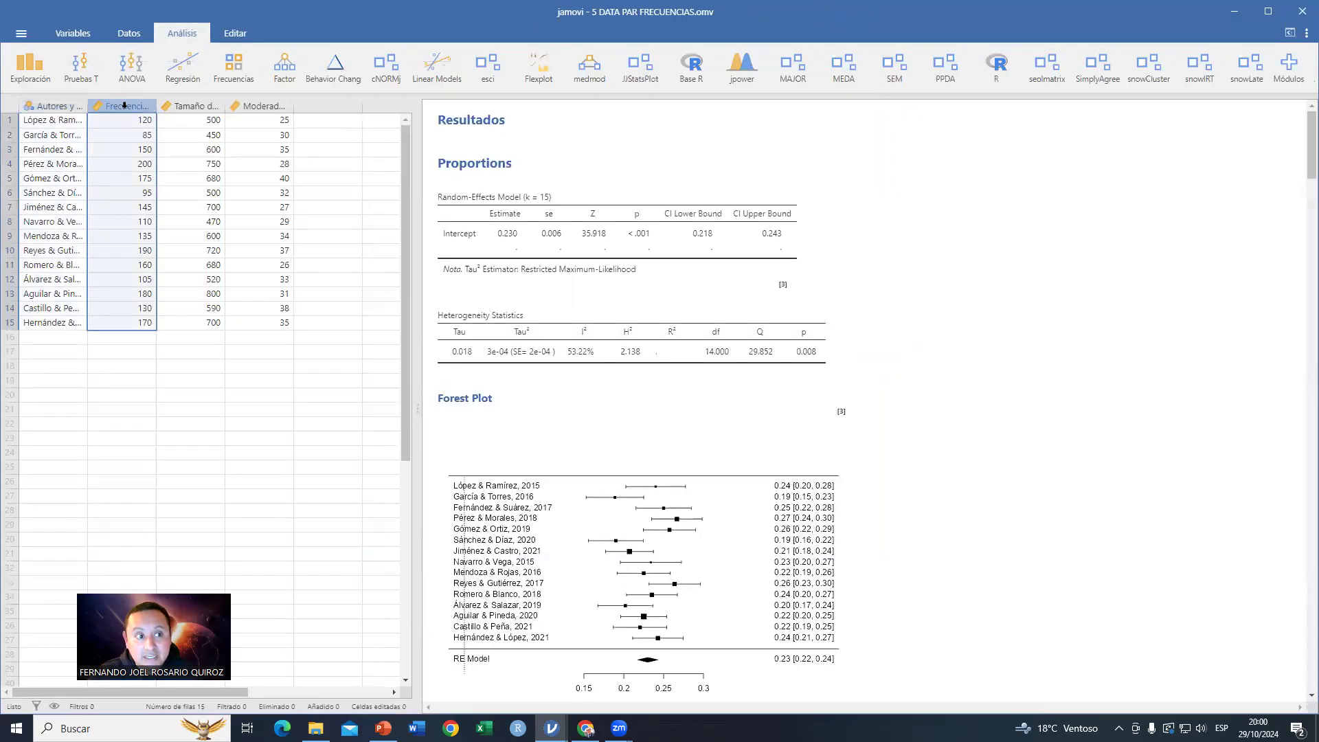
{"action": "left_click", "coordinate": [197, 106]}
{"action": "double_click", "coordinate": [197, 106]}
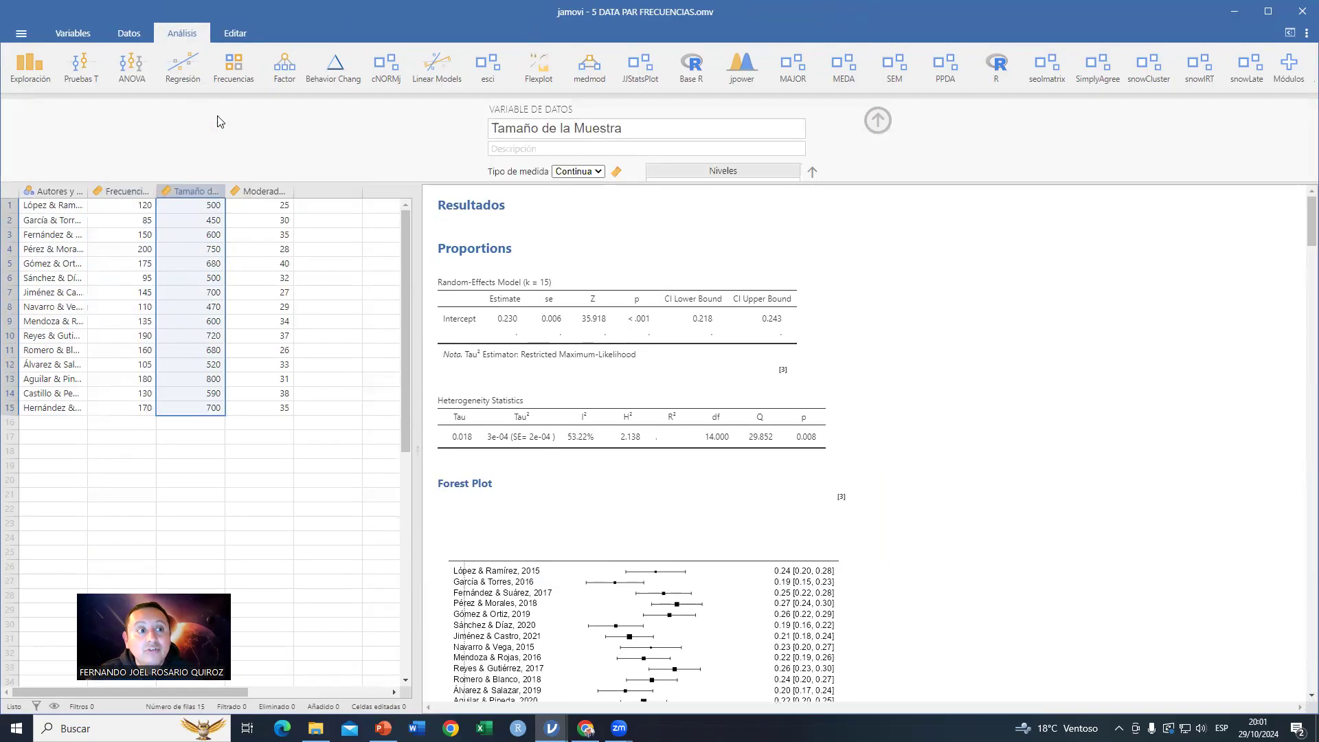
{"action": "left_click", "coordinate": [263, 315]}
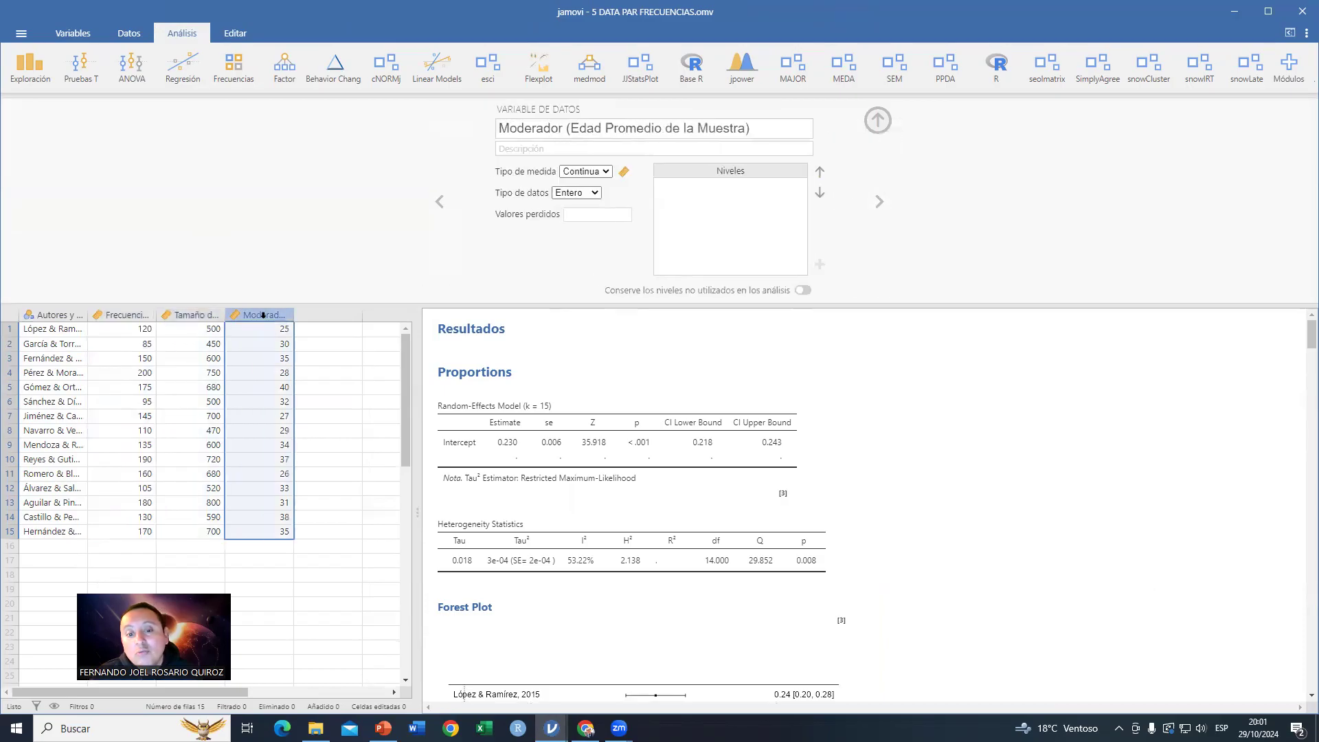
{"action": "left_click", "coordinate": [645, 445]}
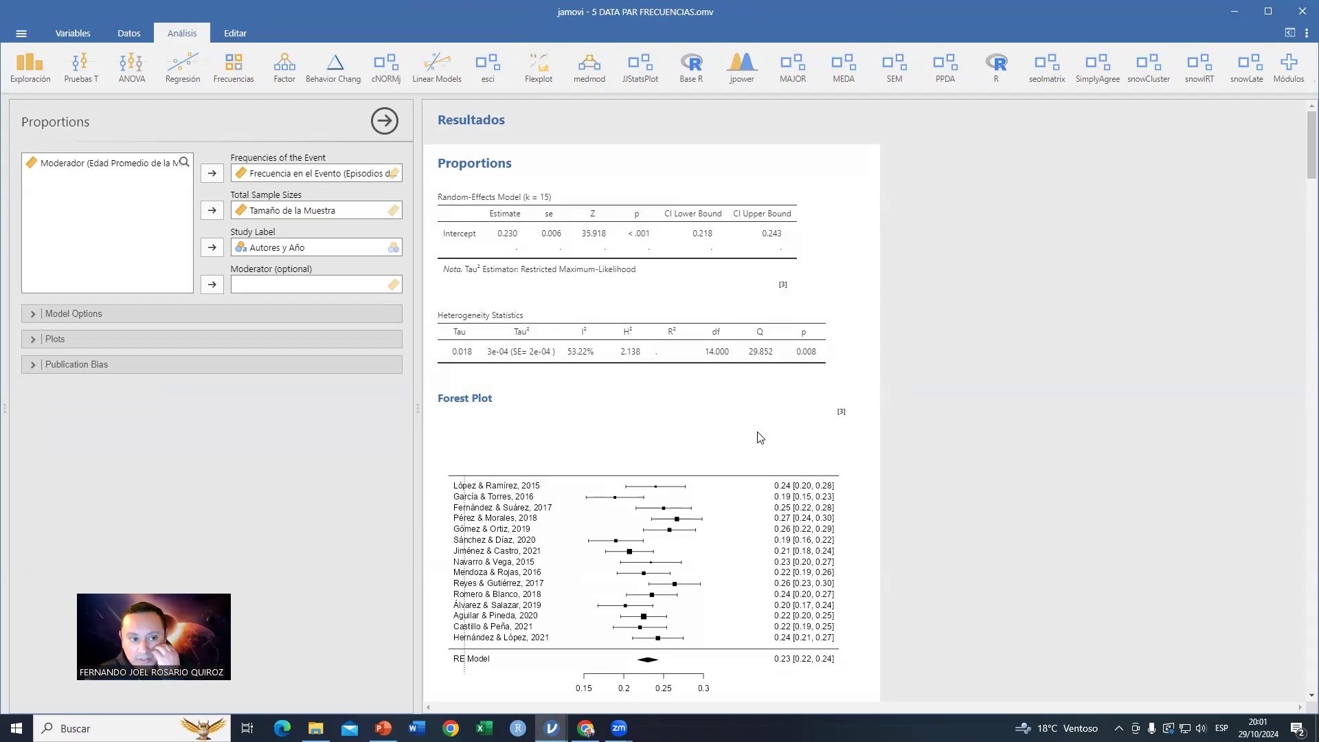
Step: Review the proportions random-effects results, heterogeneity, forest plot, publication bias tests and funnel plot
{"action": "scroll", "coordinate": [761, 432], "scroll_direction": "down", "scroll_amount": 2}
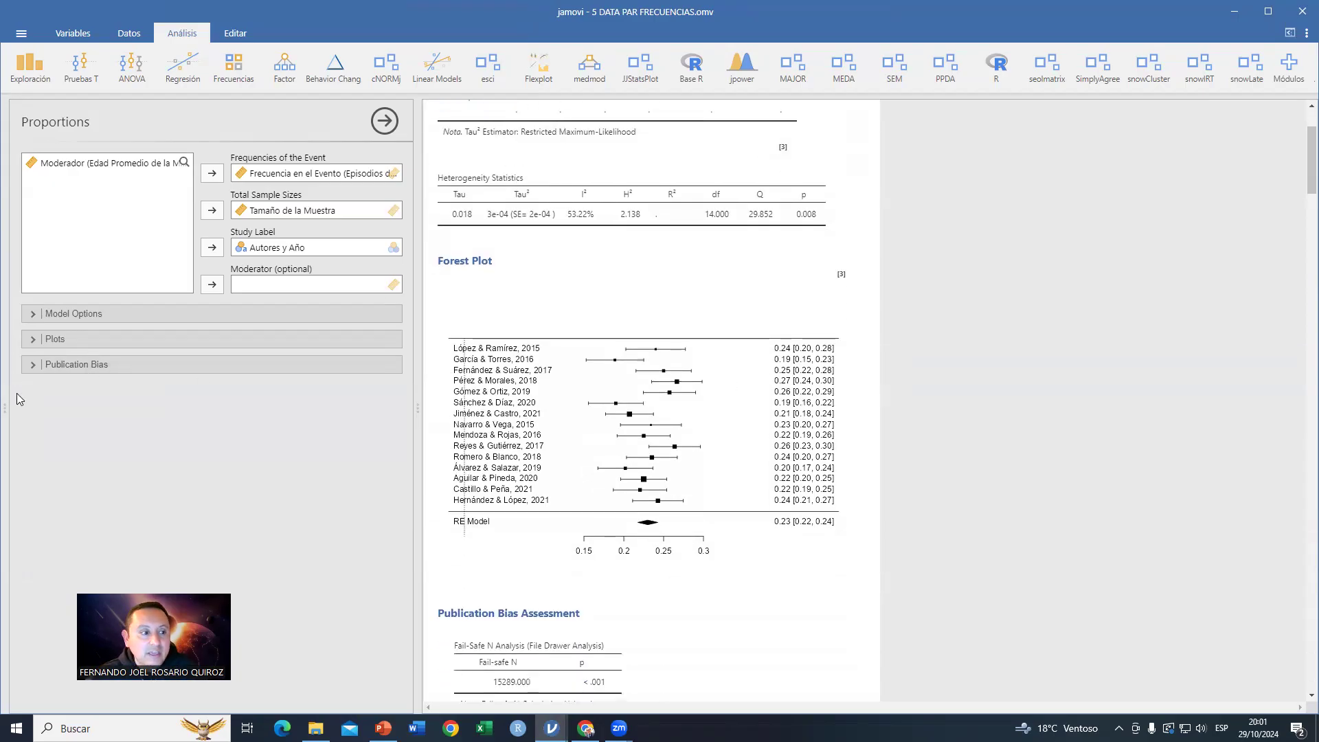
{"action": "left_click_drag", "start_coordinate": [8, 416], "coordinate": [94, 413]}
{"action": "scroll", "coordinate": [659, 330], "scroll_direction": "up", "scroll_amount": 2}
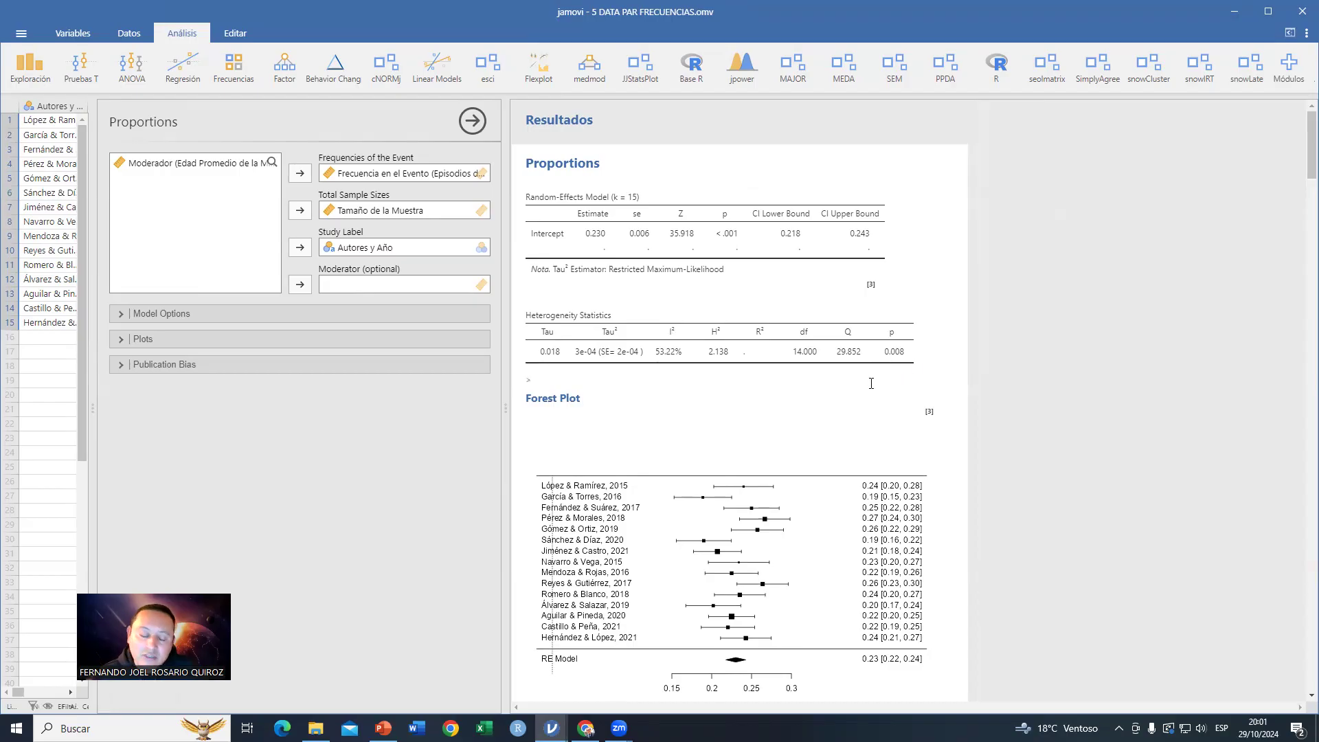
{"action": "scroll", "coordinate": [870, 383], "scroll_direction": "down", "scroll_amount": 3}
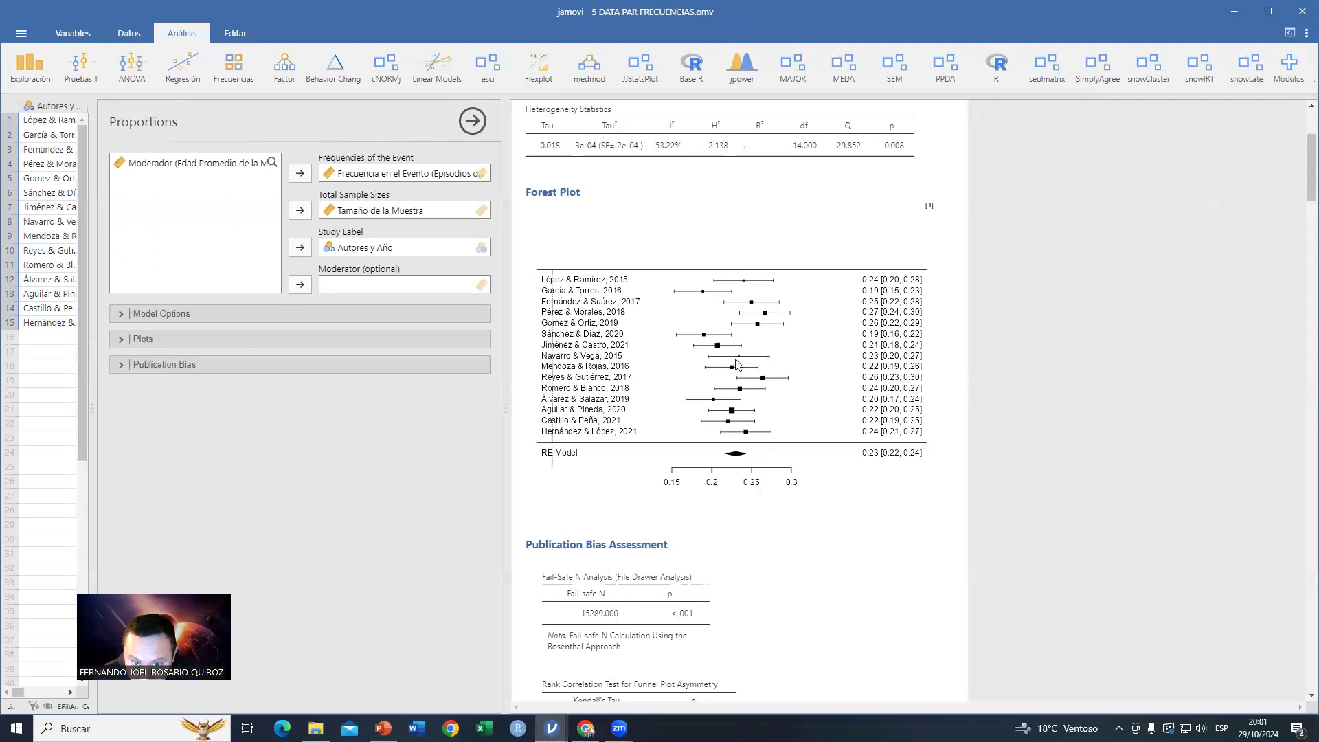
{"action": "scroll", "coordinate": [828, 433], "scroll_direction": "down", "scroll_amount": 7}
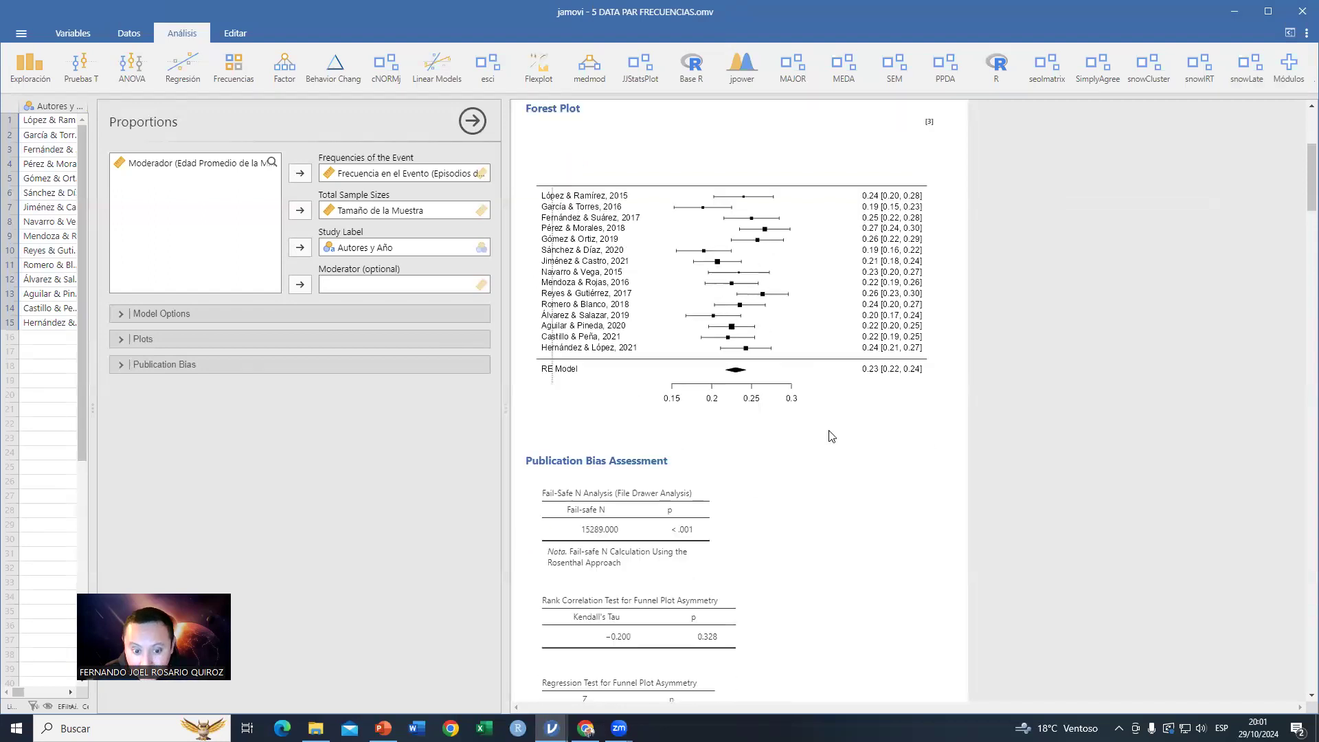
{"action": "scroll", "coordinate": [829, 431], "scroll_direction": "down", "scroll_amount": 3}
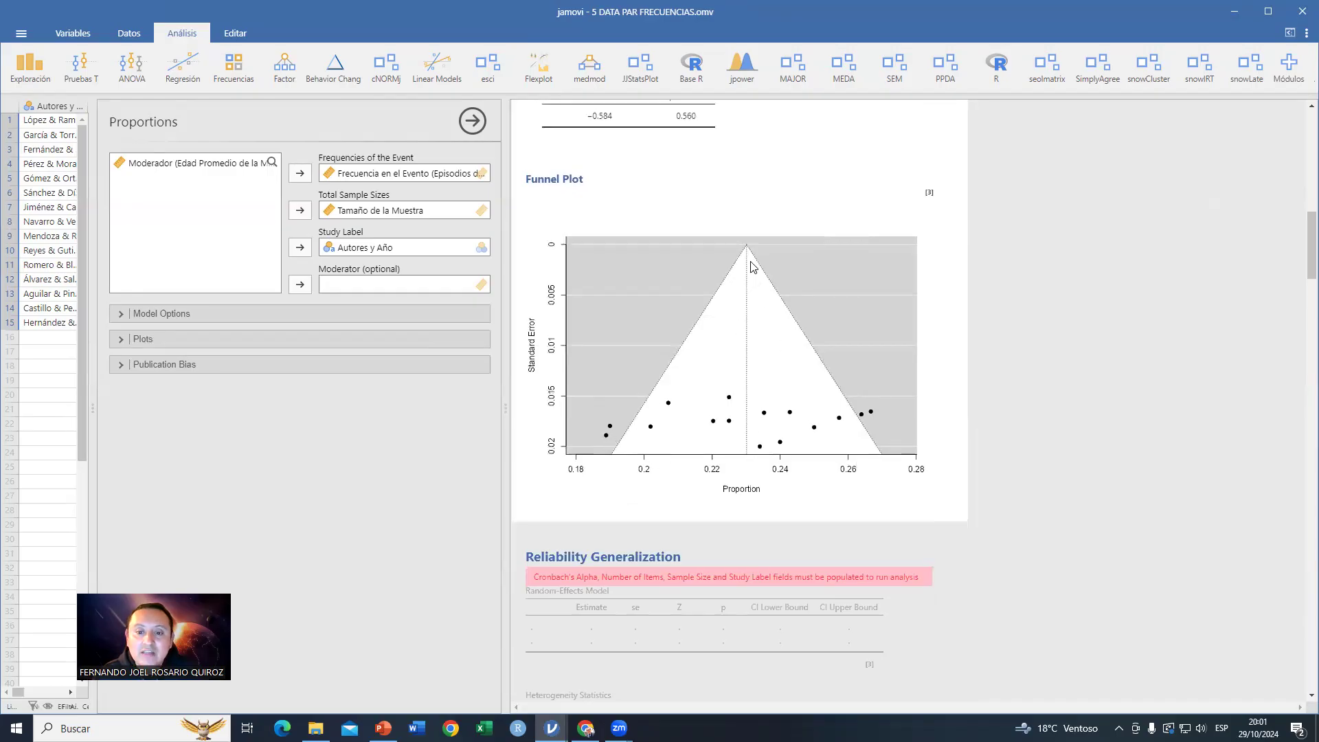
{"action": "scroll", "coordinate": [701, 440], "scroll_direction": "up", "scroll_amount": 6}
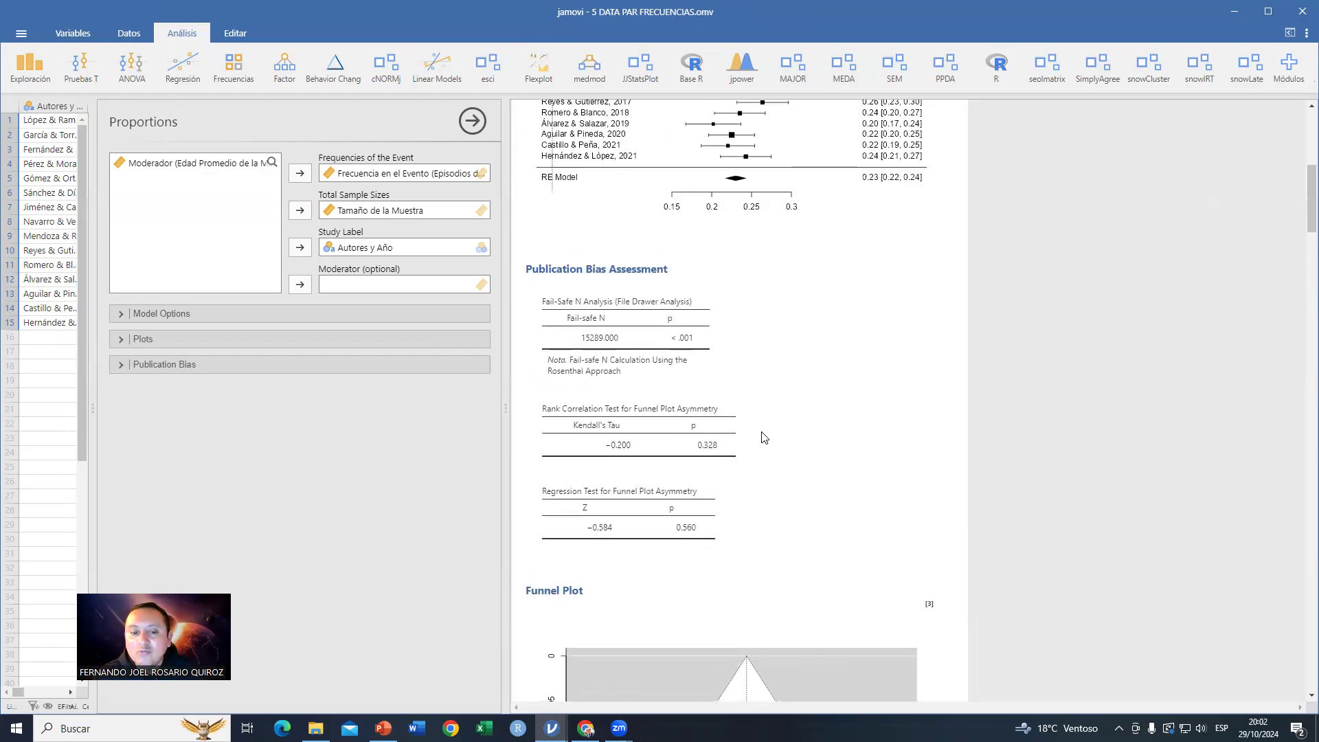
{"action": "scroll", "coordinate": [764, 438], "scroll_direction": "down", "scroll_amount": 10}
{"action": "scroll", "coordinate": [764, 438], "scroll_direction": "up", "scroll_amount": 4}
{"action": "scroll", "coordinate": [764, 438], "scroll_direction": "up", "scroll_amount": 12}
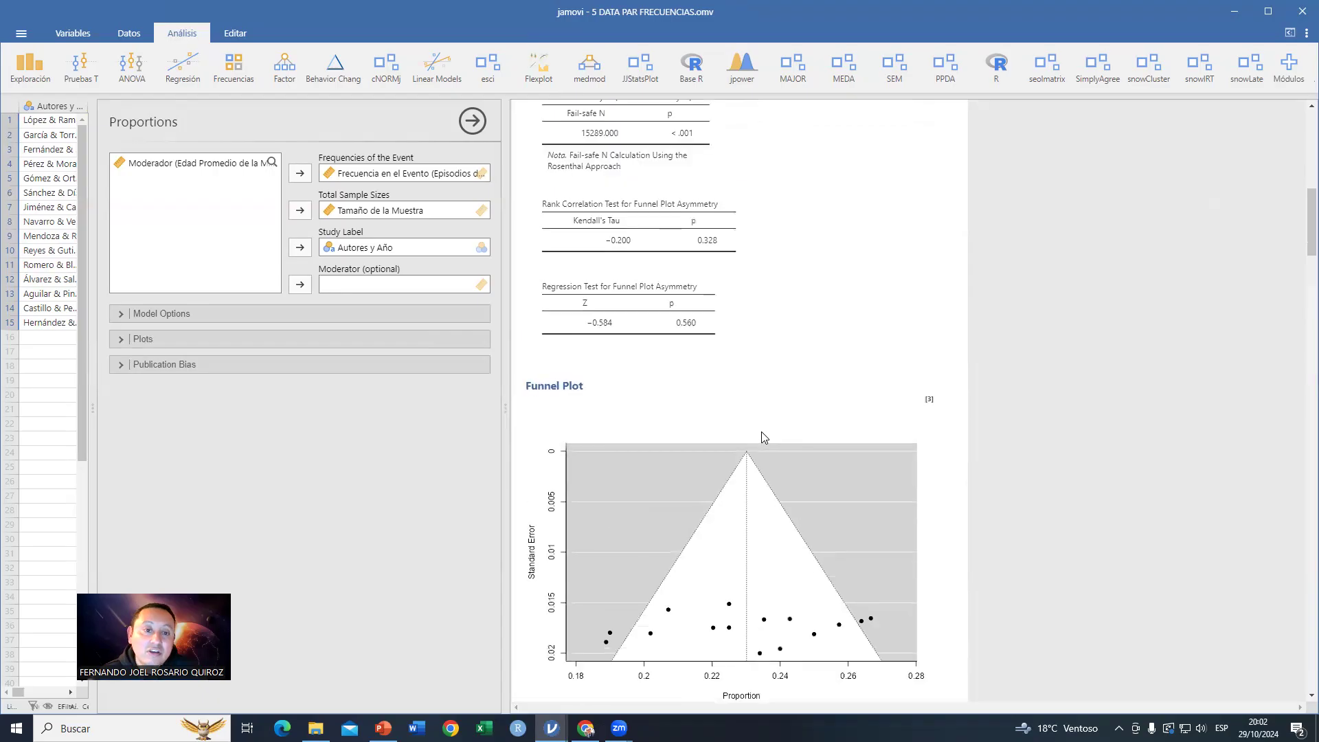
{"action": "scroll", "coordinate": [765, 437], "scroll_direction": "up", "scroll_amount": 1}
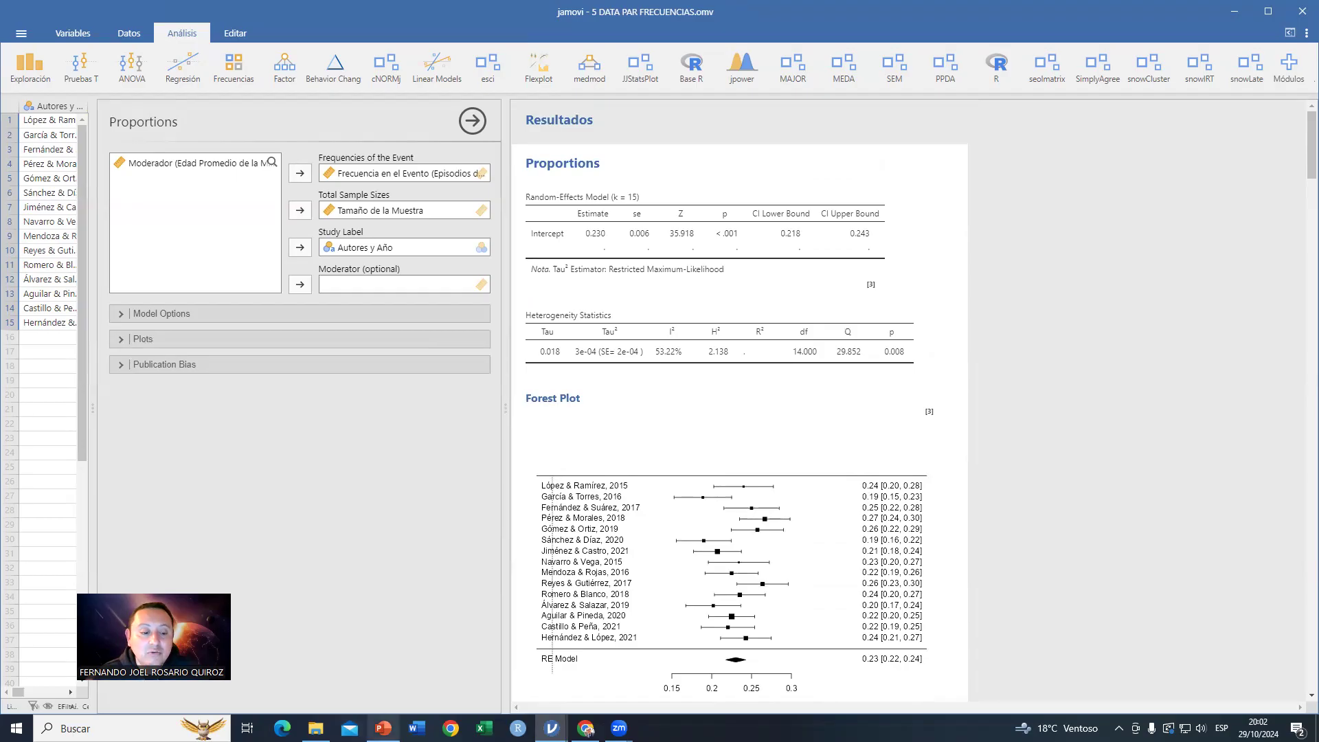
Step: Switch to PowerPoint and show the reliability generalization objectives slide and its jamovi setup slide
{"action": "left_click", "coordinate": [383, 728]}
{"action": "left_click", "coordinate": [32, 520]}
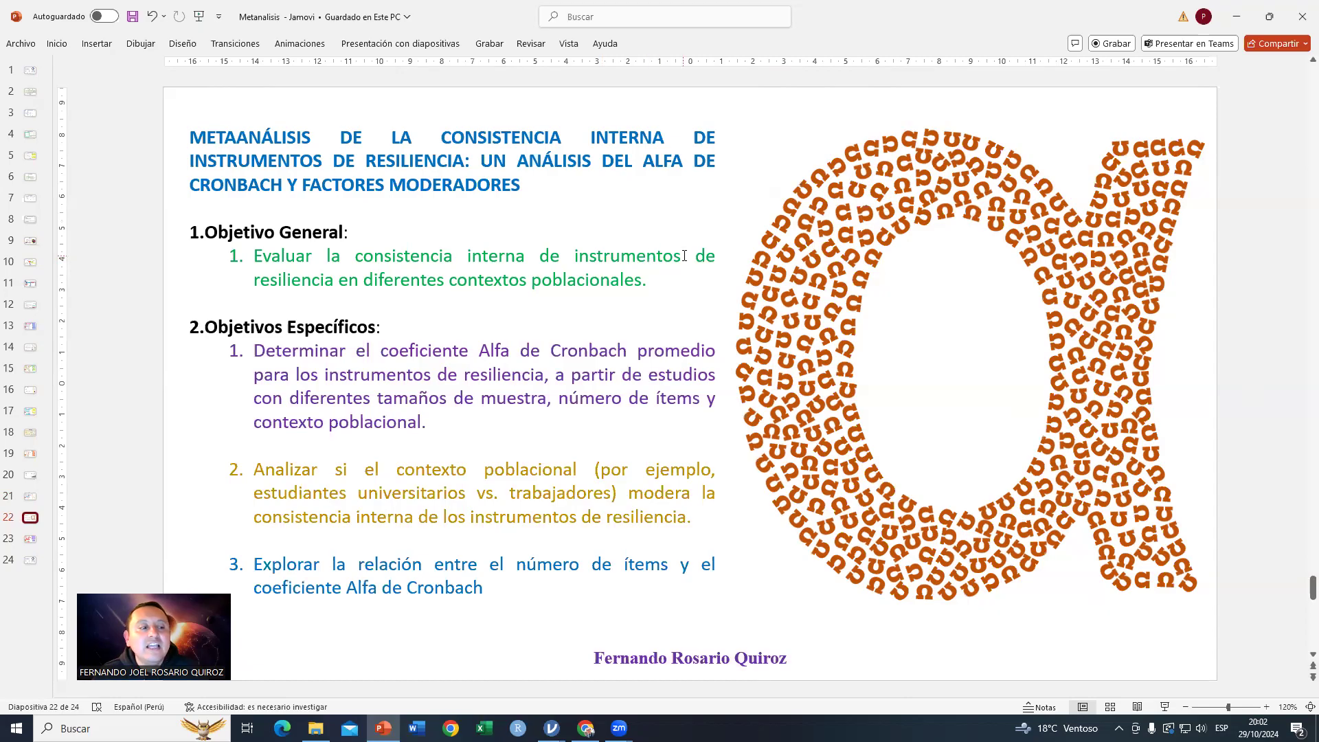
{"action": "scroll", "coordinate": [437, 328], "scroll_direction": "down", "scroll_amount": 2}
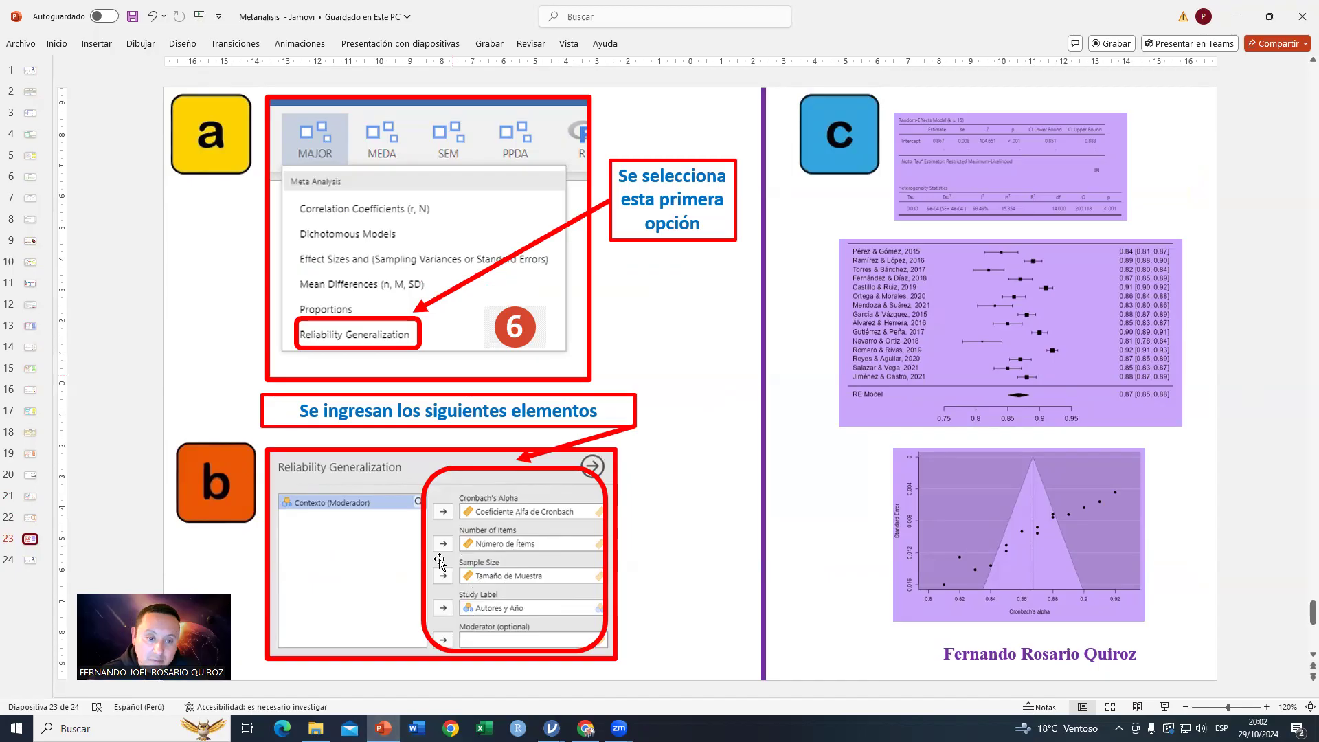
Step: Open the file 6 DATA PARA CONFIABILIDAD in jamovi and examine the setup of its alpha, items, sample size and context variables
{"action": "key", "text": "alt+Tab"}
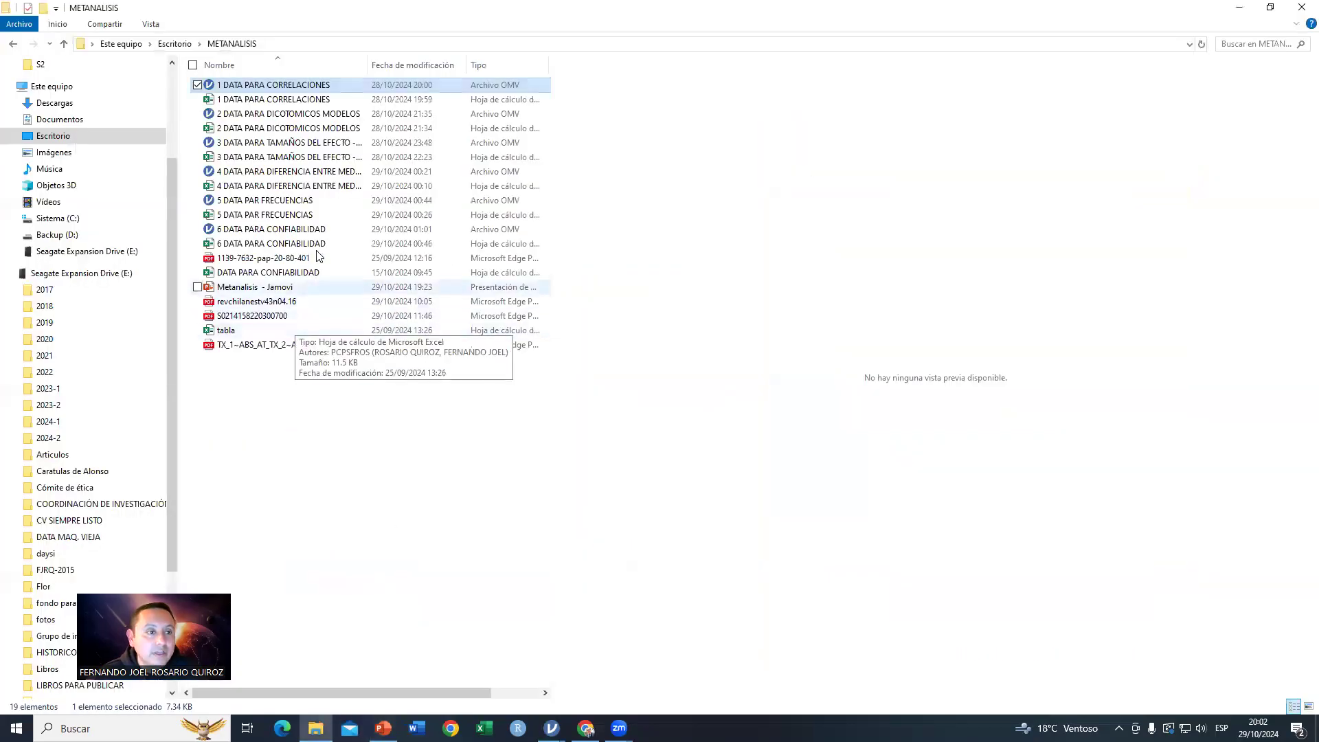
{"action": "double_click", "coordinate": [253, 230]}
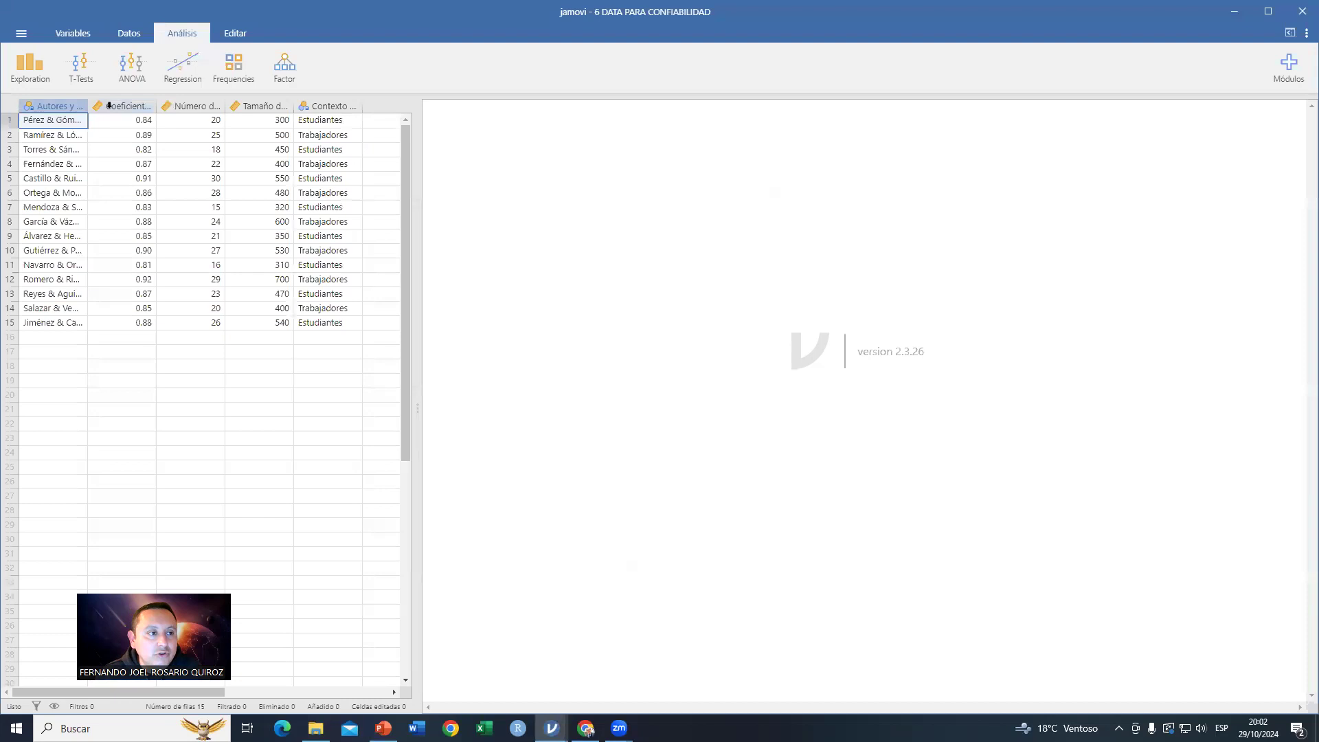
{"action": "left_click", "coordinate": [109, 105]}
{"action": "double_click", "coordinate": [108, 105]}
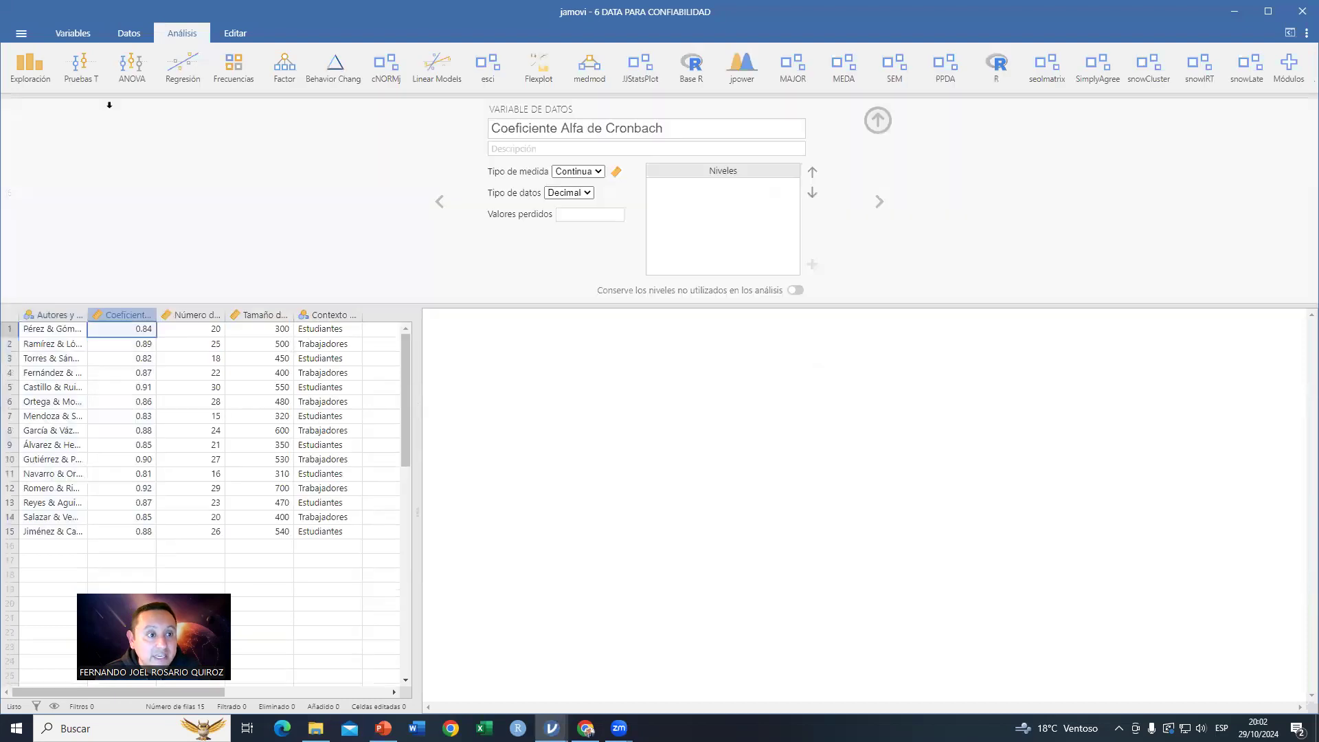
{"action": "left_click", "coordinate": [200, 315]}
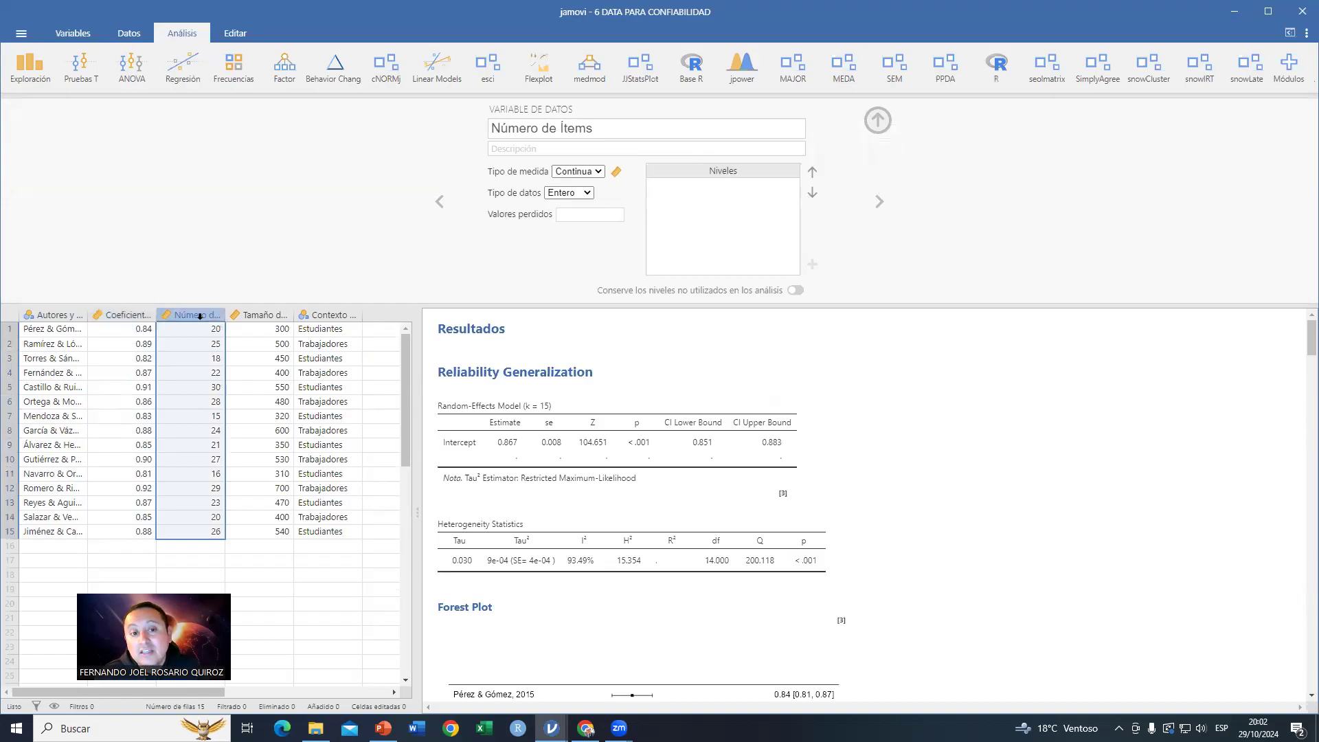
{"action": "left_click", "coordinate": [273, 315]}
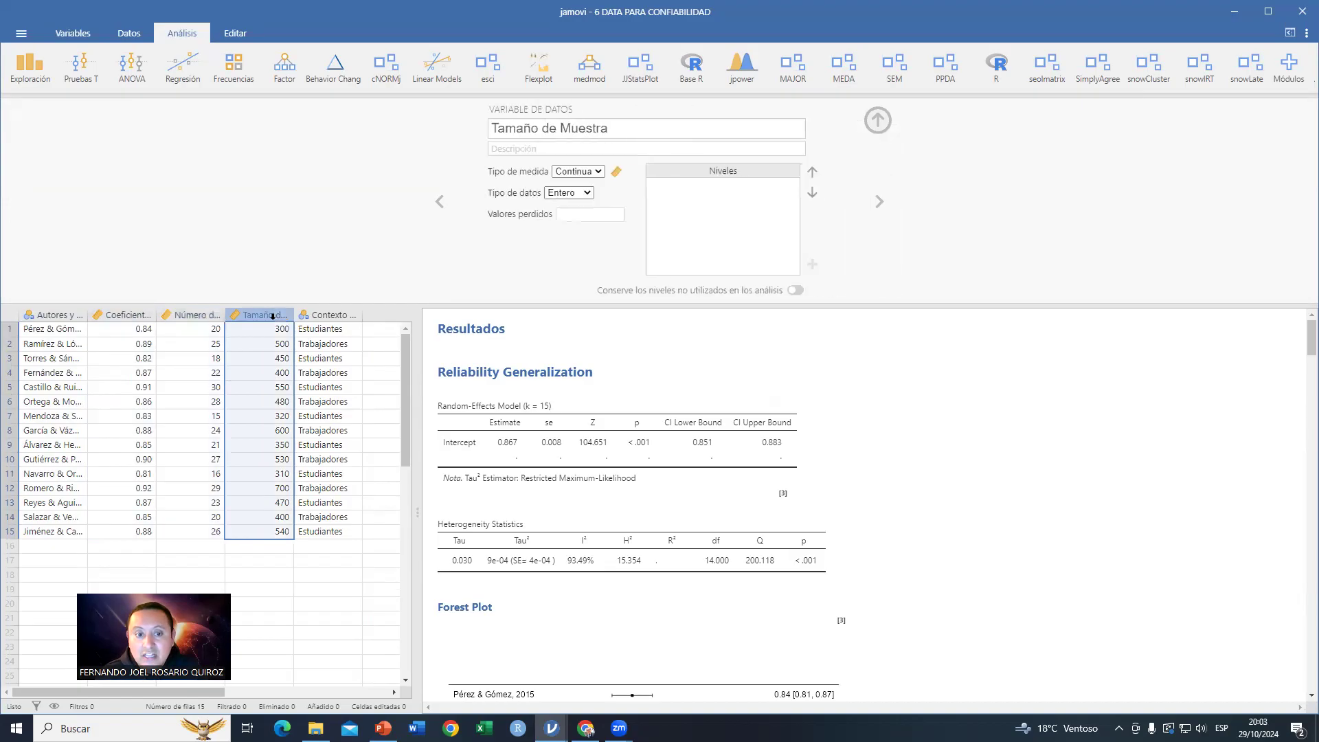
{"action": "left_click", "coordinate": [328, 314]}
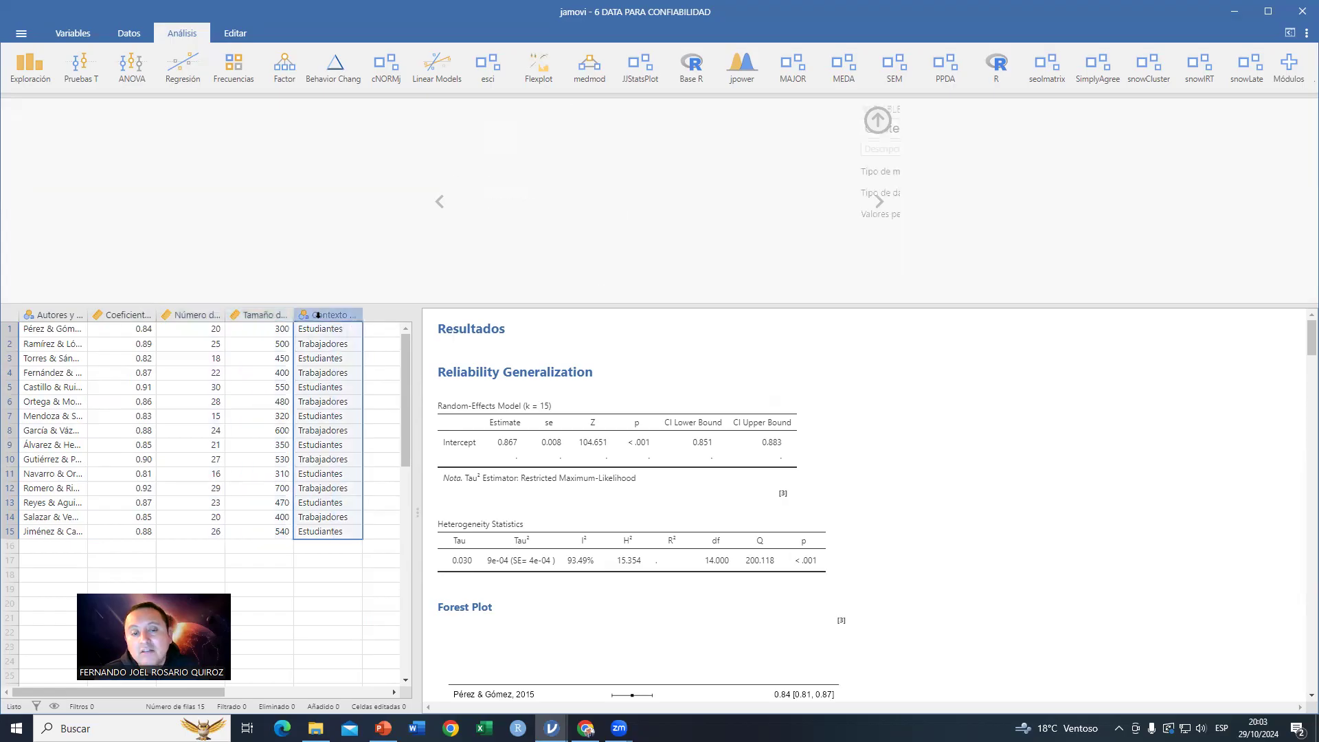
{"action": "left_click", "coordinate": [875, 122]}
Step: Reopen the Reliability Generalization analysis, review its random-effects, heterogeneity, forest plot, publication bias and funnel plot results, then return to the slides
{"action": "left_click", "coordinate": [651, 296]}
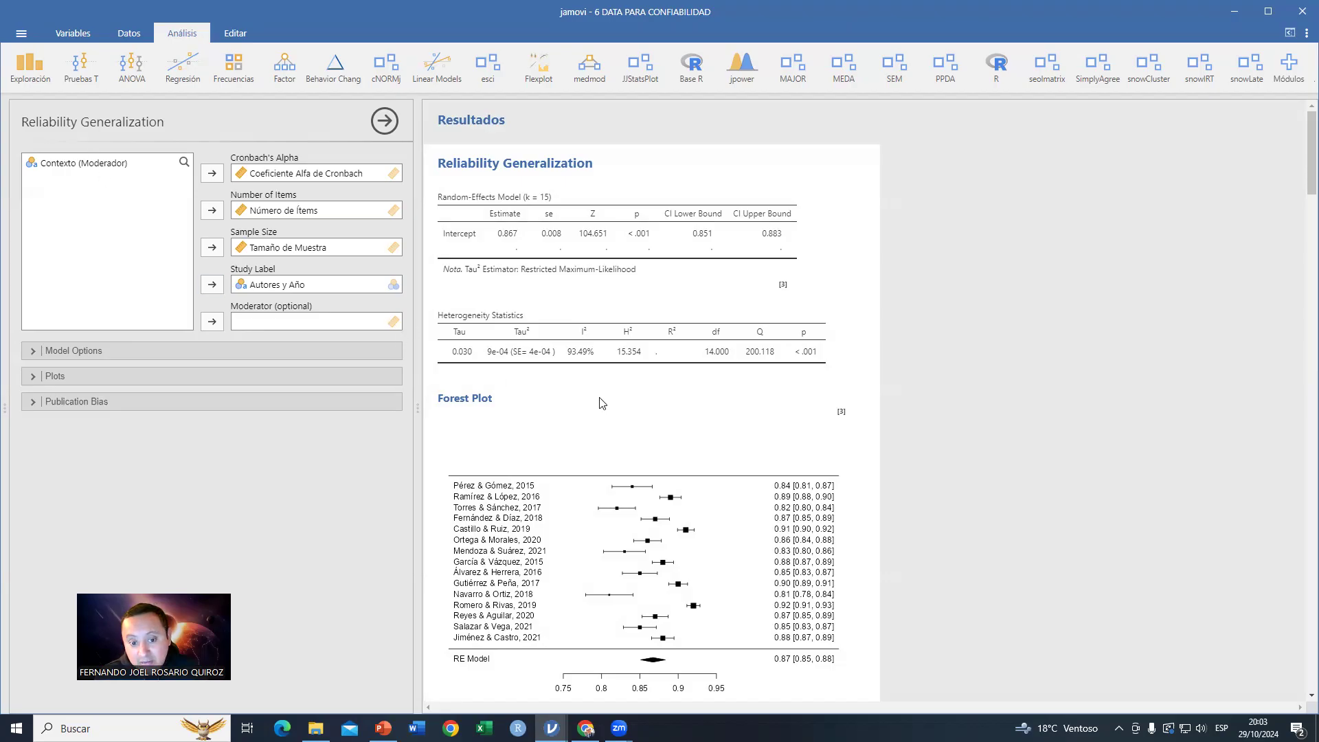
{"action": "scroll", "coordinate": [747, 403], "scroll_direction": "down", "scroll_amount": 3}
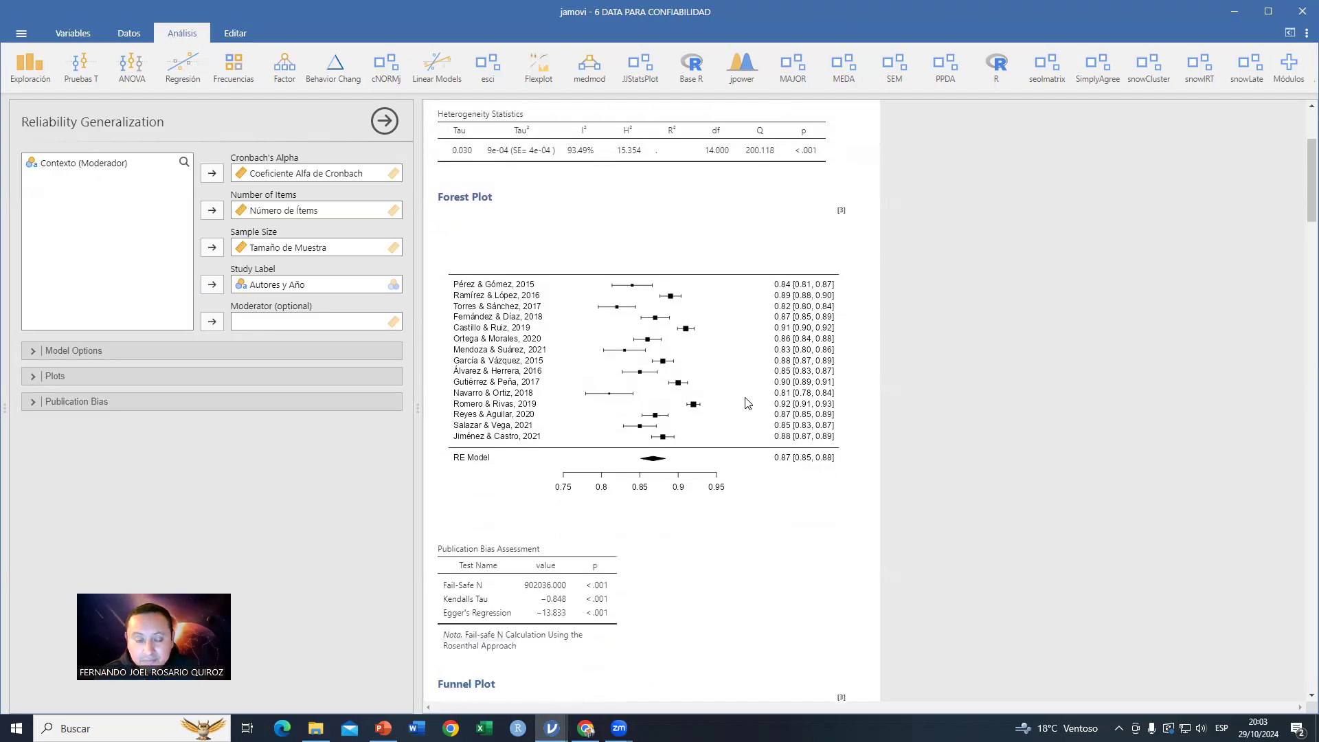
{"action": "scroll", "coordinate": [748, 403], "scroll_direction": "up", "scroll_amount": 3}
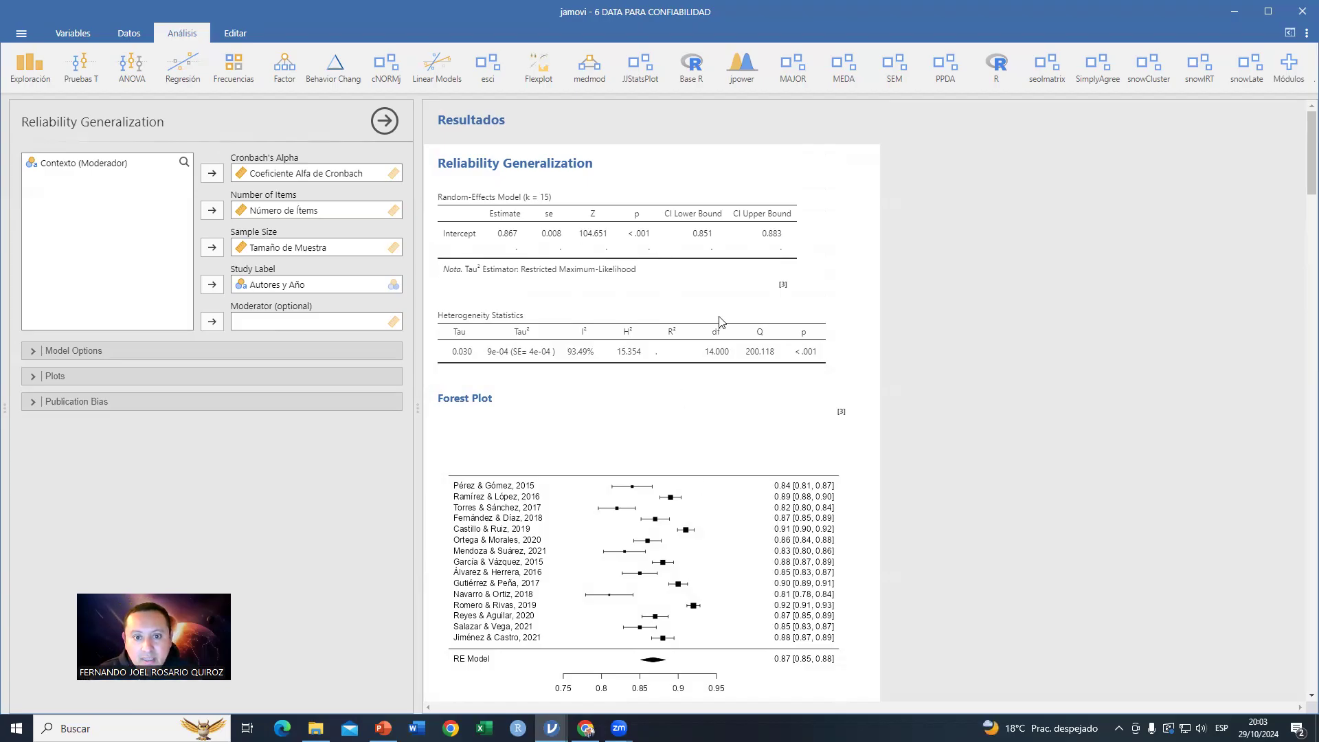
{"action": "scroll", "coordinate": [621, 371], "scroll_direction": "down", "scroll_amount": 3}
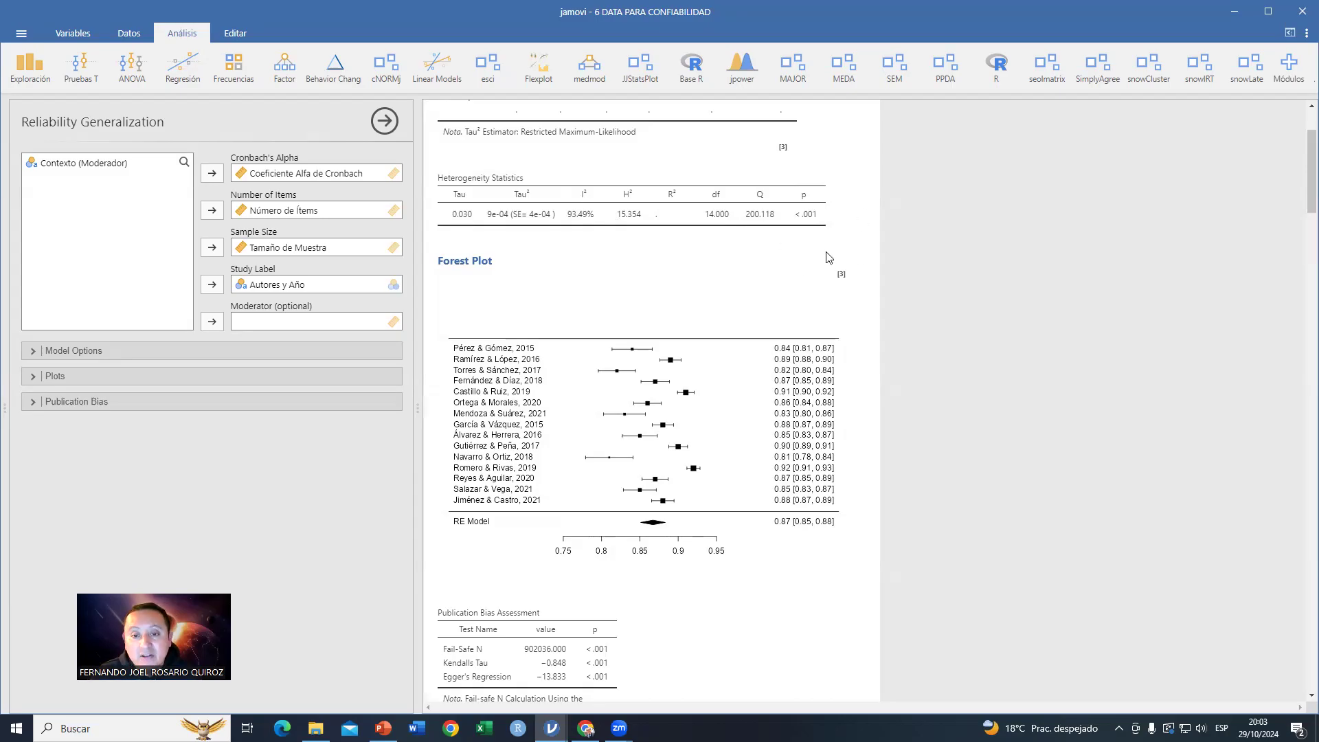
{"action": "scroll", "coordinate": [761, 315], "scroll_direction": "down", "scroll_amount": 8}
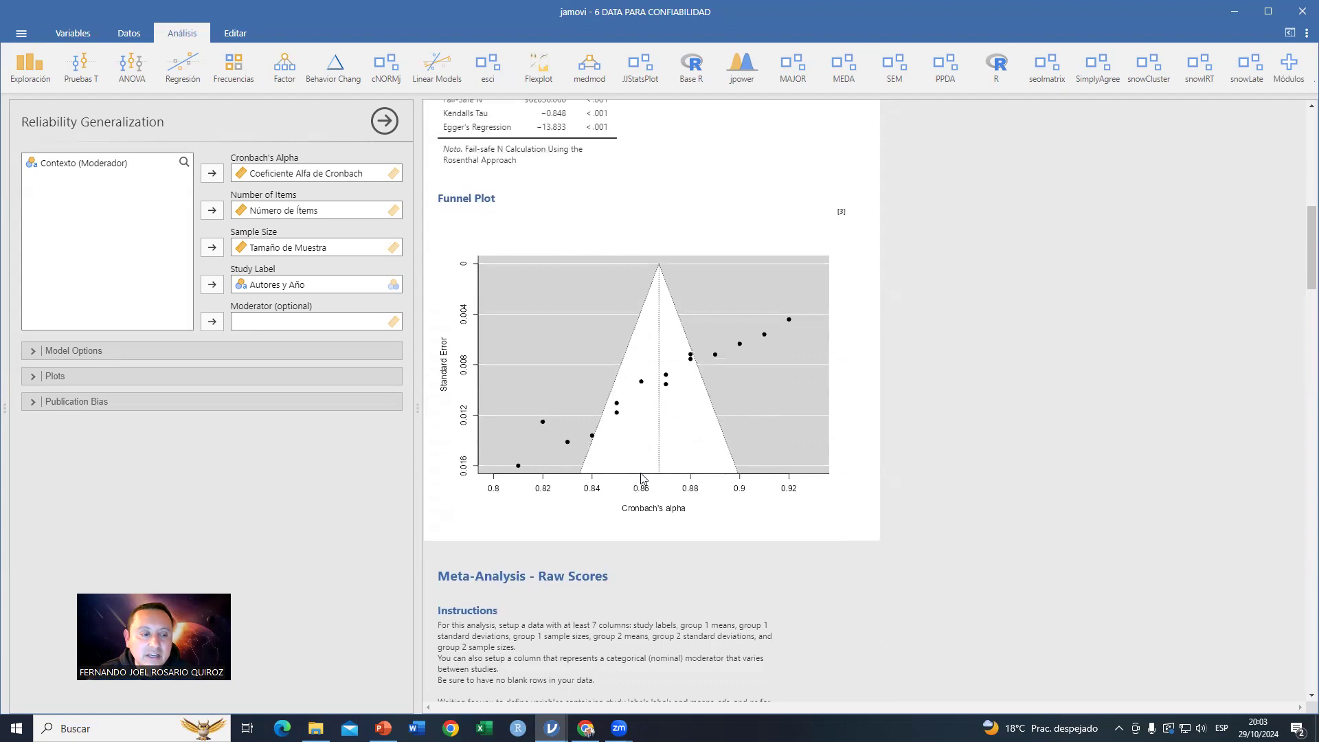
{"action": "left_click", "coordinate": [384, 728]}
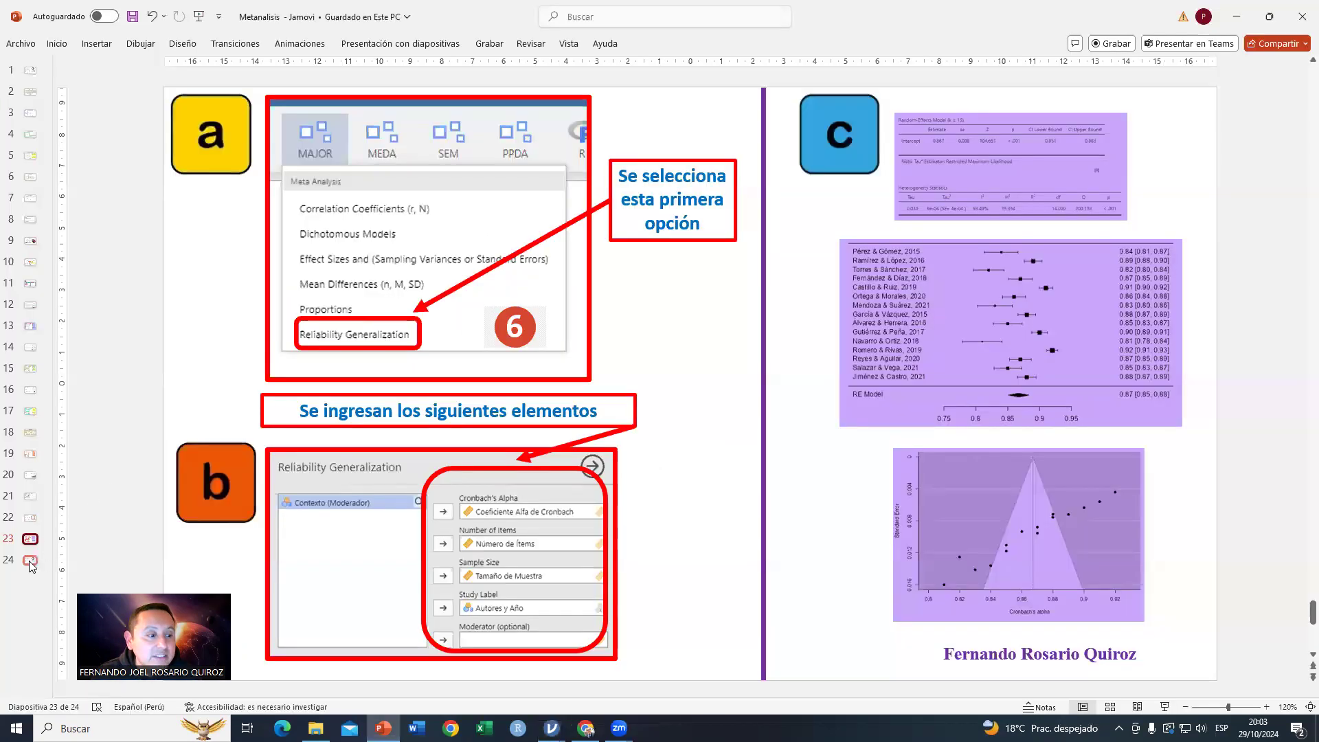